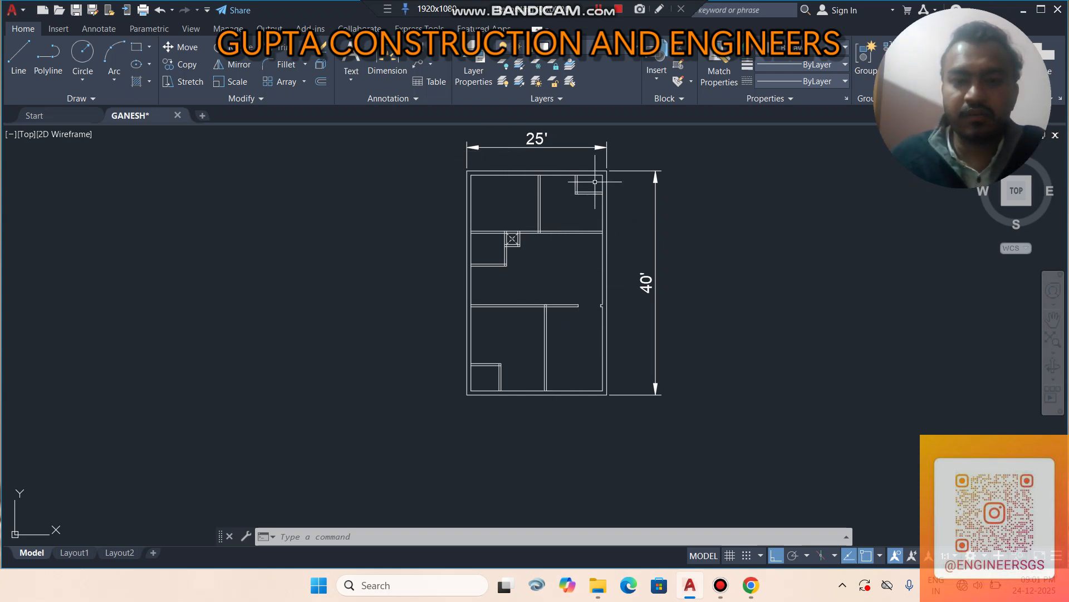
Step: Offset the right line of the upper vertical partition wall 4 inches to its right
scroll(595, 182, up, 4)
scroll(565, 199, down, 4)
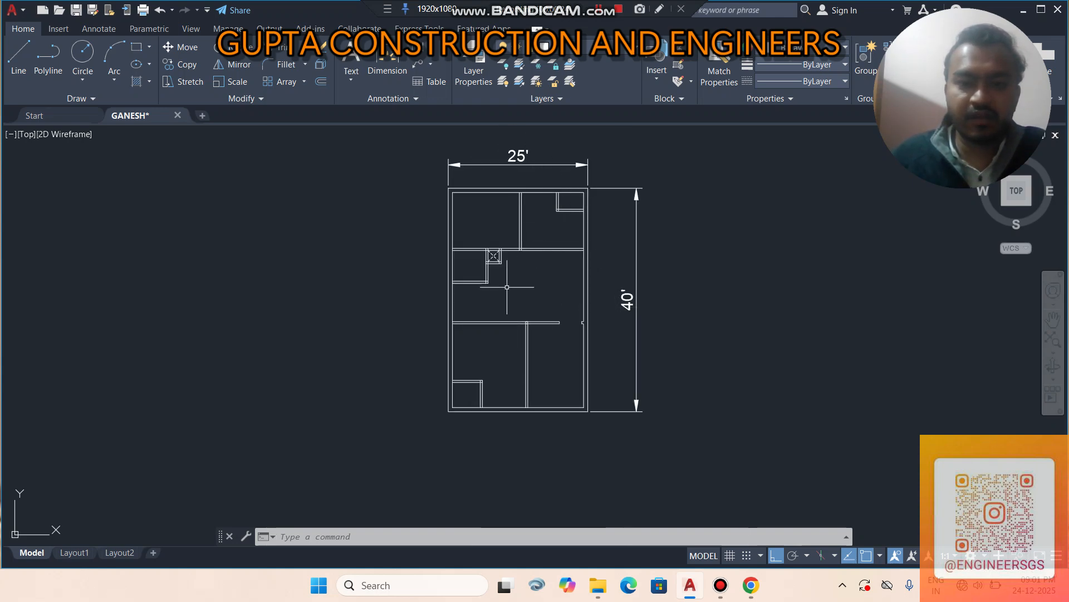
middle_drag(499, 260, 478, 221)
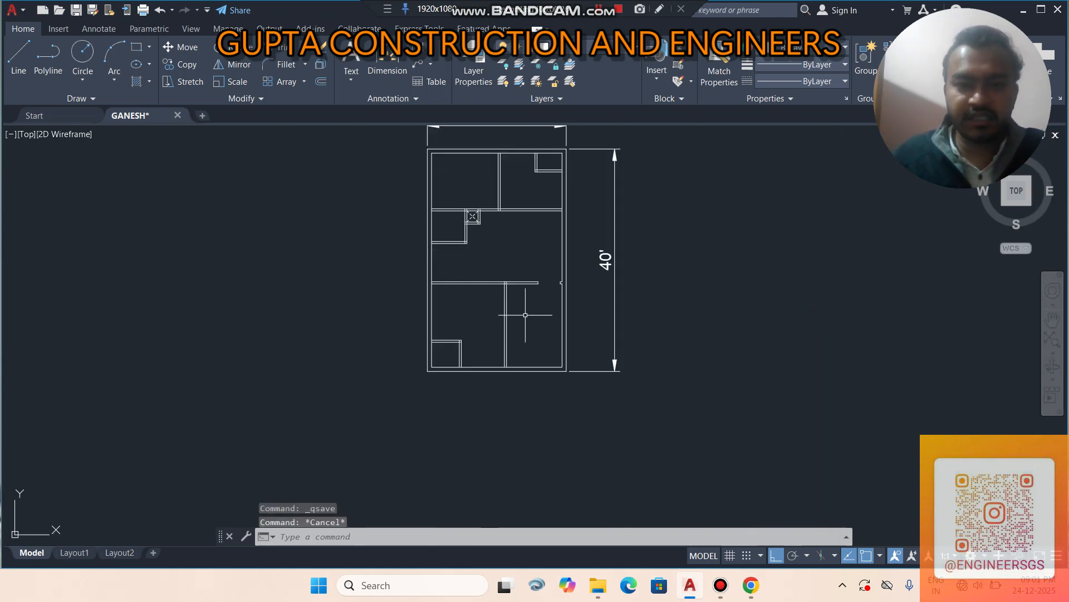
scroll(517, 181, up, 5)
scroll(515, 186, down, 3)
text(o)
key(Return)
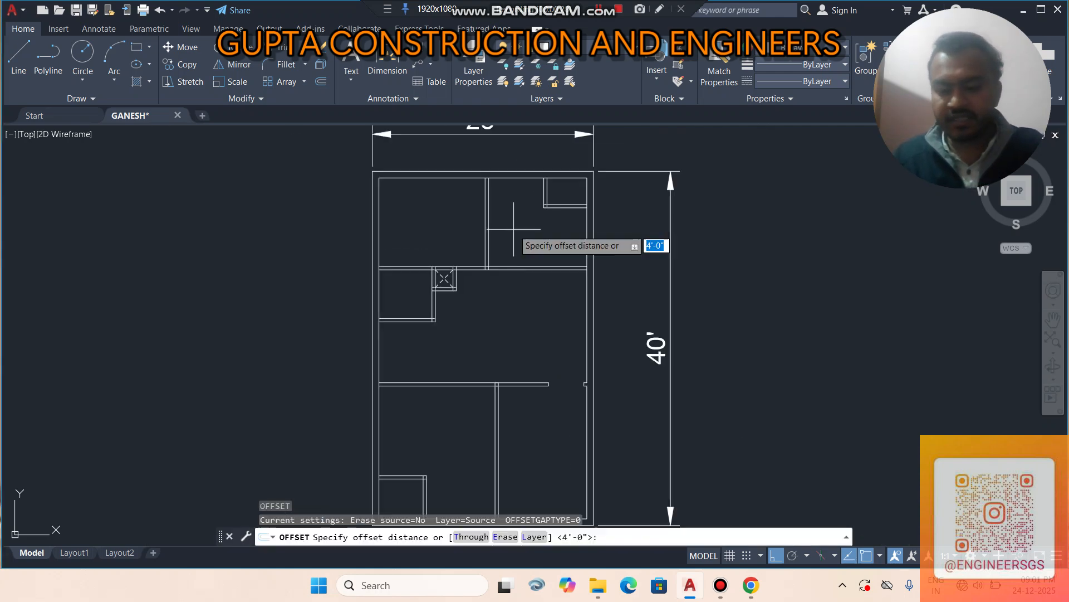
text(4)
key(Return)
scroll(508, 232, up, 4)
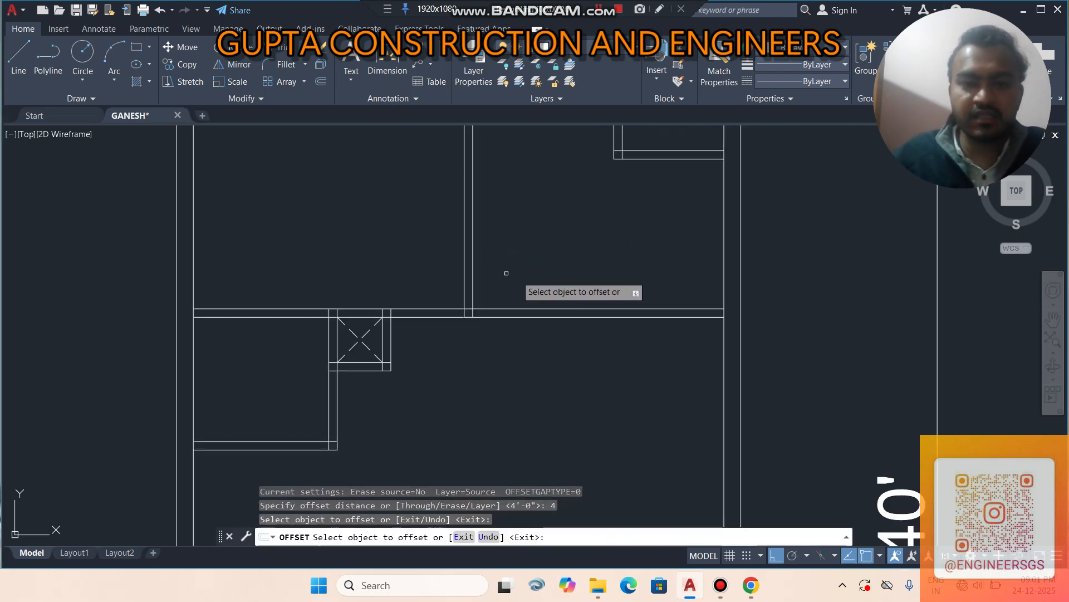
click(473, 281)
click(525, 281)
key(Escape)
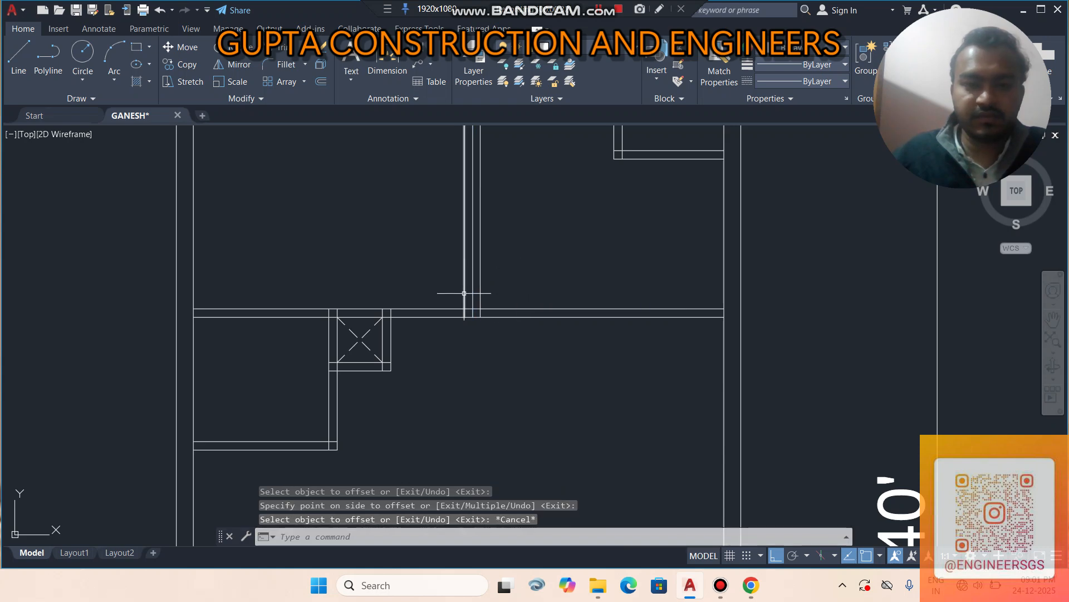
Step: Offset the left line of the upper vertical partition wall 4 inches to its left
key(Return)
key(Return)
click(465, 287)
click(426, 284)
key(Escape)
Step: Trim both 4-inch offset lines above the upper horizontal wall, keeping only the jamb segments within the wall thickness
text(tr)
key(Return)
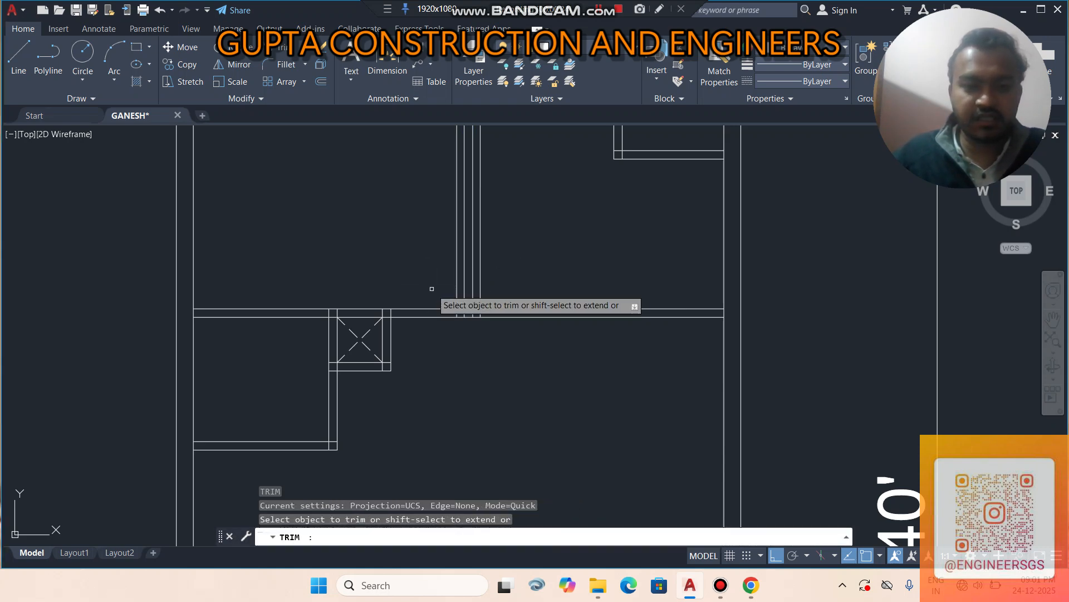
scroll(436, 301, up, 5)
click(459, 296)
key(Return)
click(585, 327)
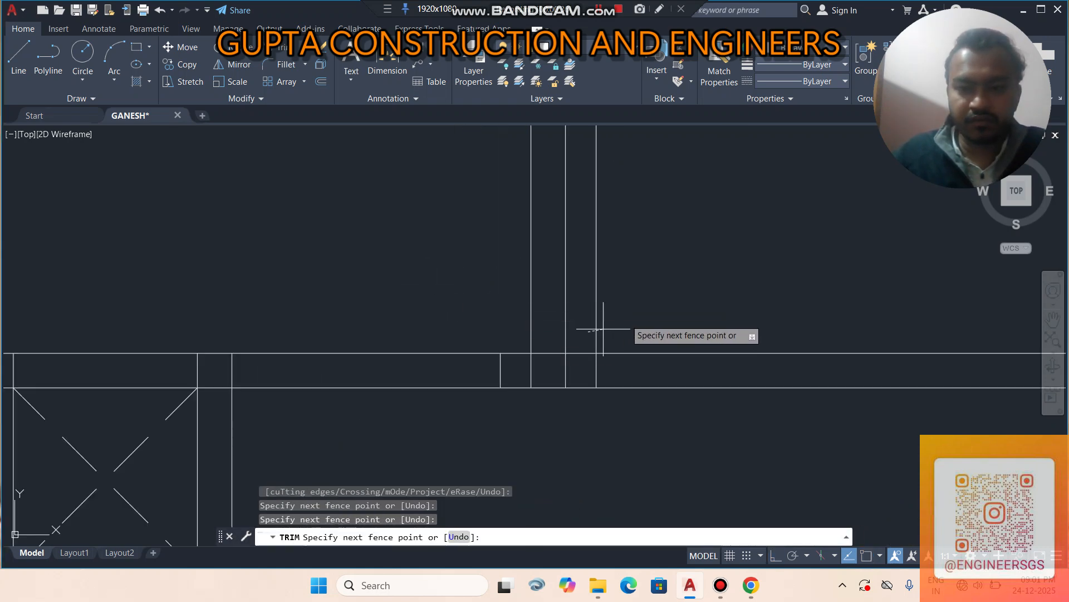
key(Return)
scroll(534, 355, down, 4)
scroll(493, 319, up, 3)
click(513, 339)
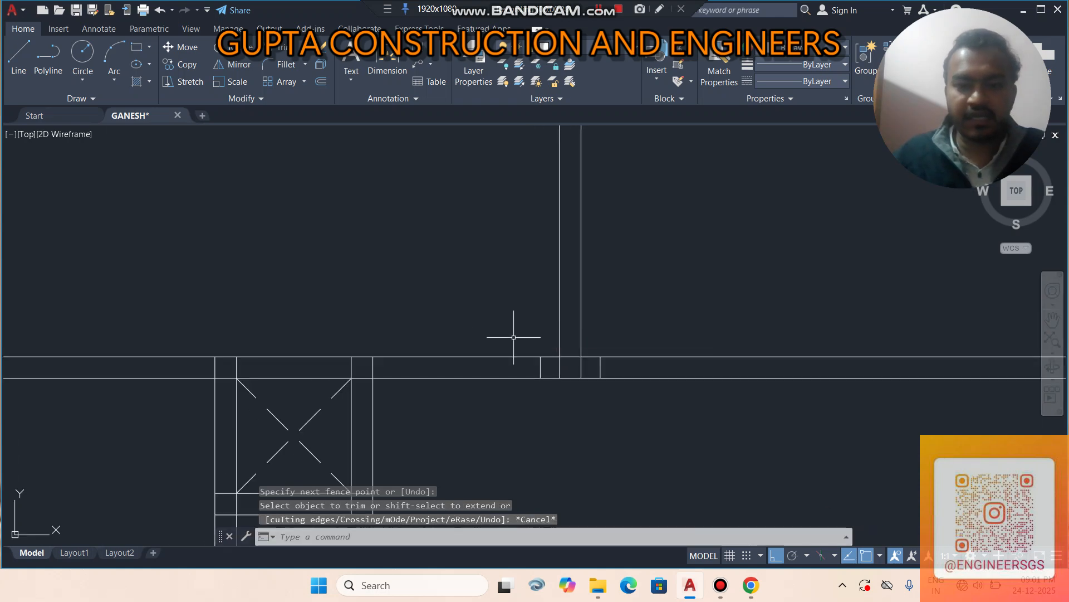
Step: Trim the leftover partition lines and the short horizontal segment inside the junction of the upper partition and the horizontal wall
key(Return)
scroll(554, 366, up, 3)
click(557, 372)
key(Return)
click(604, 357)
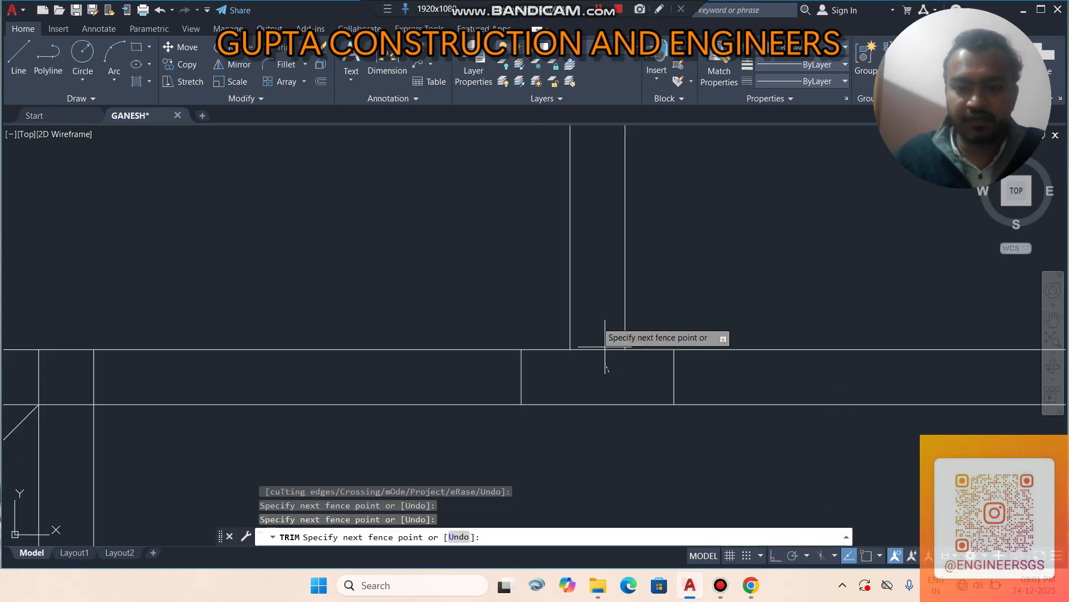
key(Return)
key(Escape)
key(Escape)
Step: Offset the two jamb lines beside the upper partition 3' outward, one to each side, along the horizontal wall
scroll(521, 276, down, 4)
text(o)
key(Return)
text(3')
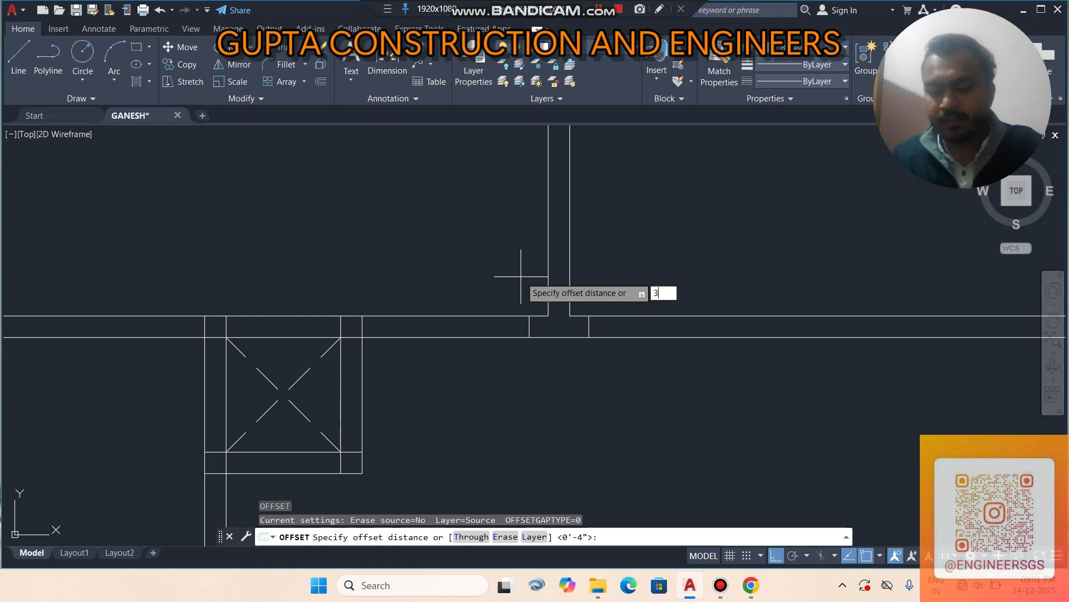
key(Return)
click(592, 327)
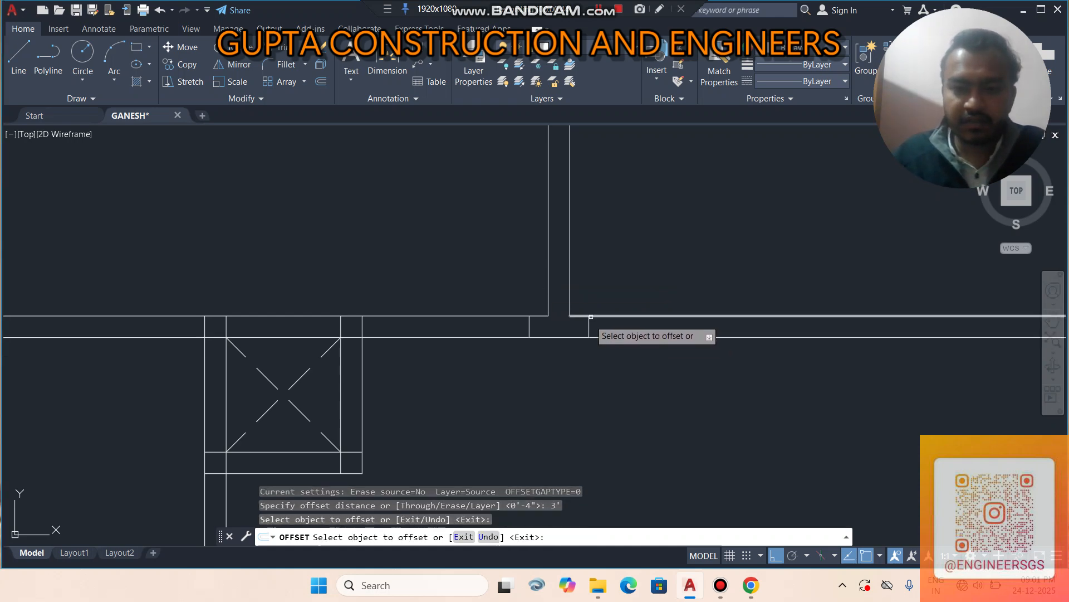
click(589, 327)
click(676, 310)
click(529, 320)
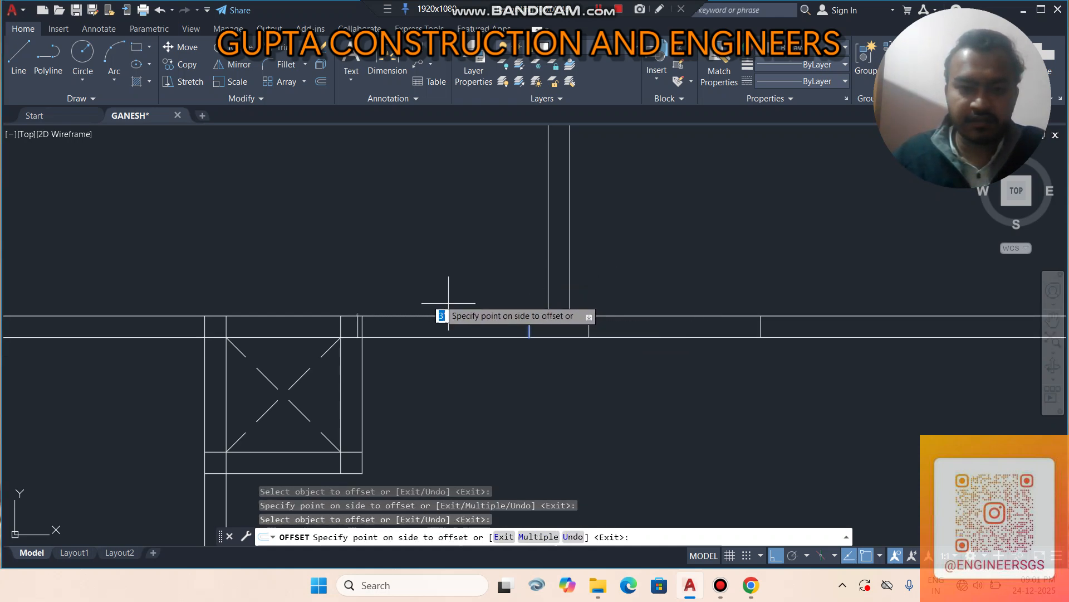
click(440, 301)
key(Escape)
Step: Trim the horizontal wall lines between the jamb lines to open a 3' doorway on each side of the upper partition
text(tr)
key(Return)
mouse_move(454, 280)
mouse_down()
mouse_move(430, 382)
mouse_move(442, 281)
mouse_up()
drag(629, 284, 602, 385)
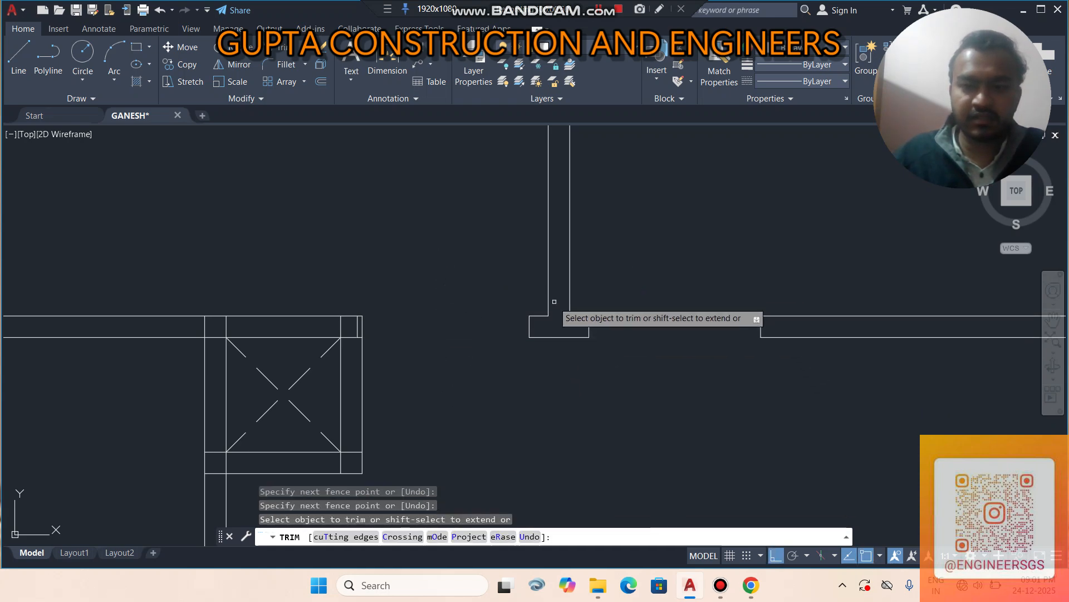
scroll(585, 335, down, 6)
scroll(599, 348, down, 3)
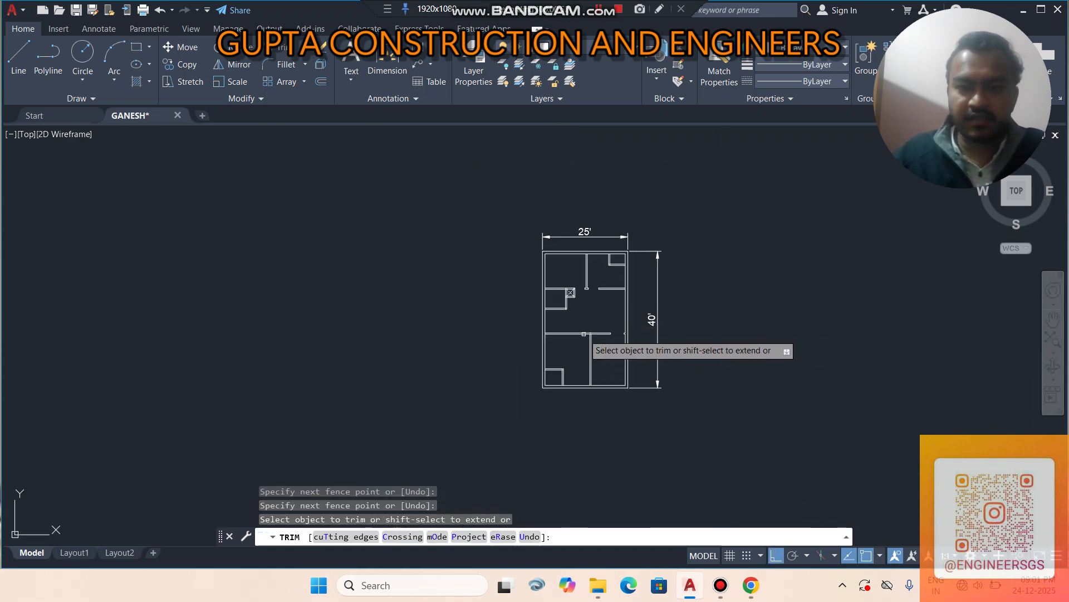
scroll(603, 362, up, 8)
key(Escape)
Step: Offset the inner line of the left exterior wall 4 inches toward the inside of the plan
text(o)
key(Return)
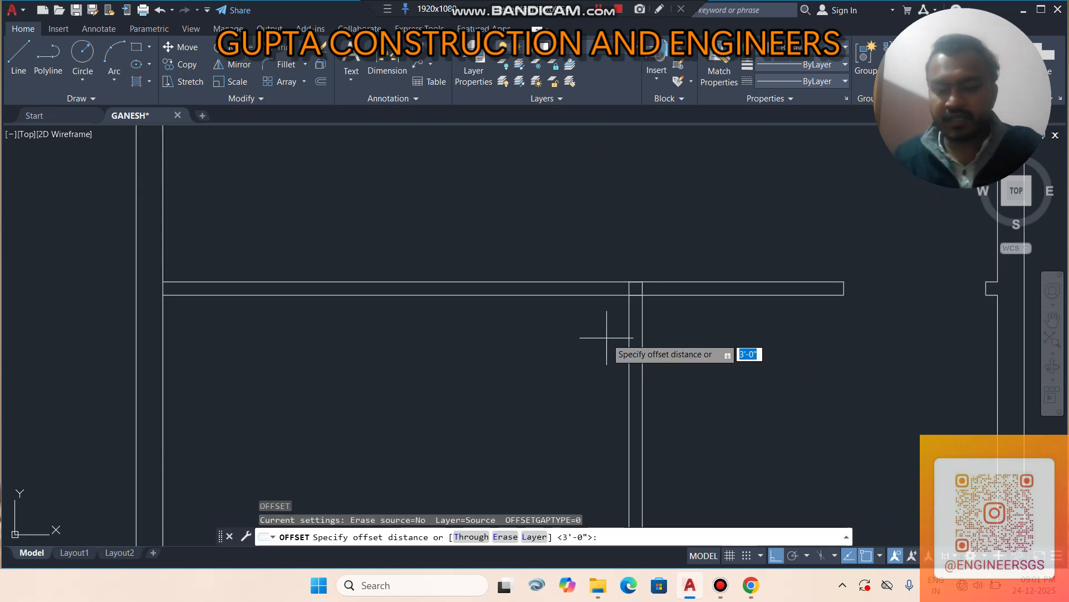
text(4)
key(Return)
scroll(577, 277, down, 5)
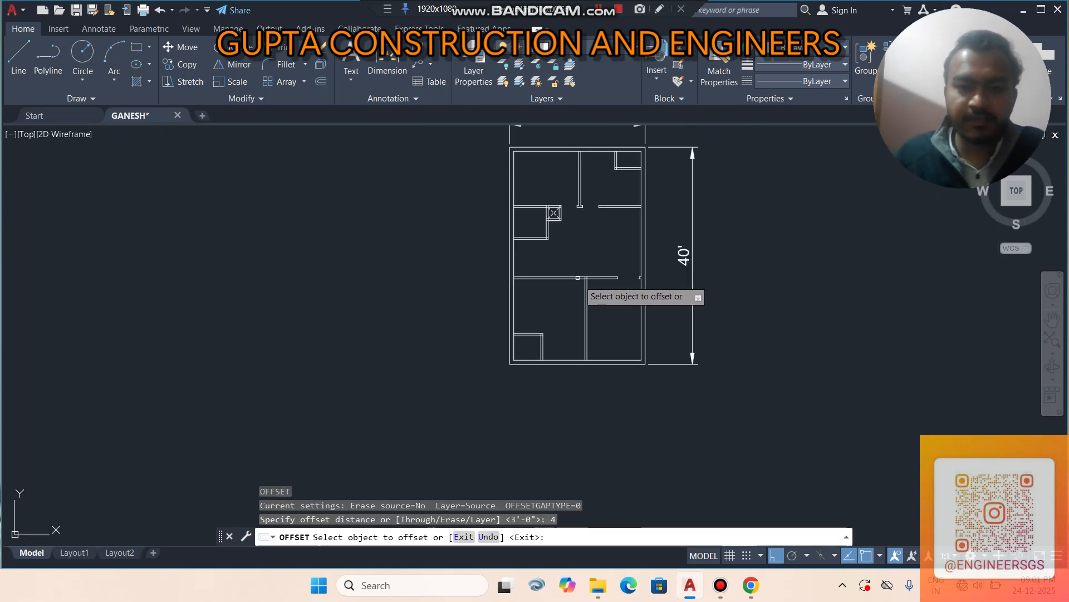
scroll(589, 276, up, 4)
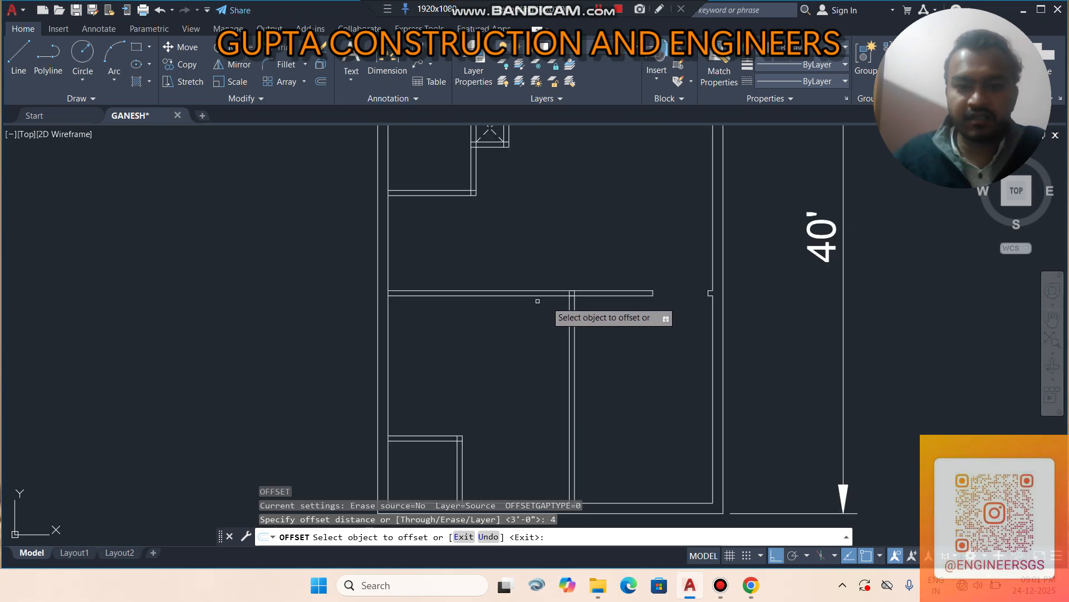
scroll(568, 225, down, 2)
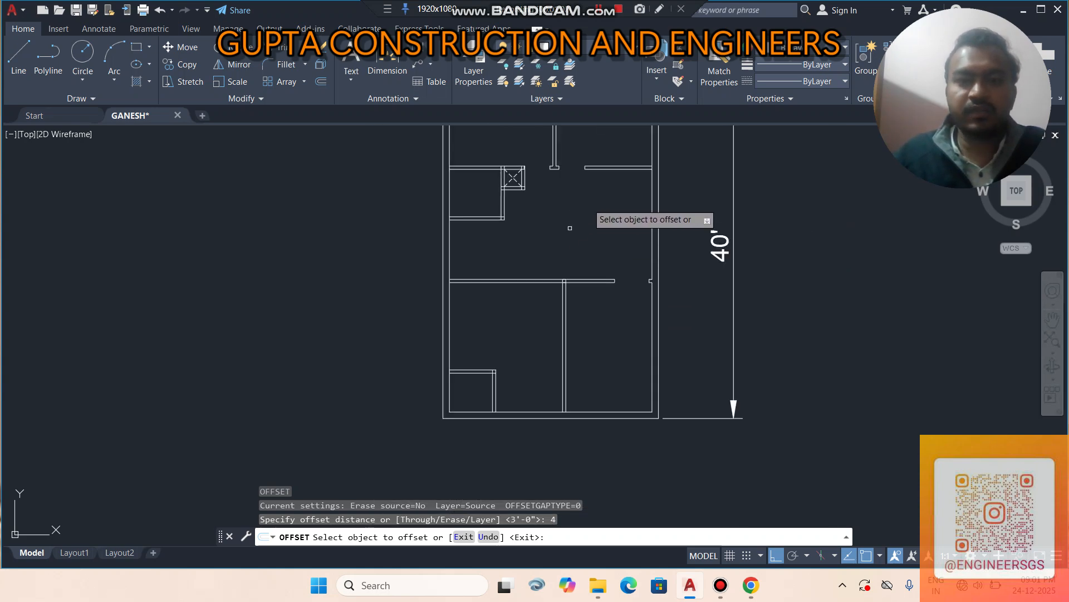
scroll(565, 212, up, 2)
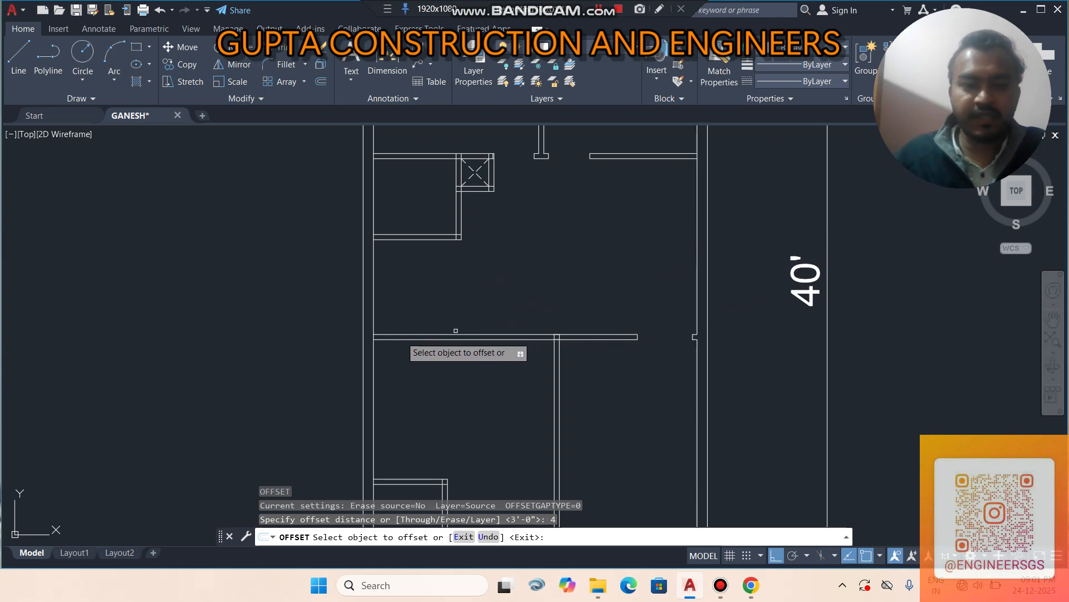
click(374, 349)
click(419, 352)
key(Escape)
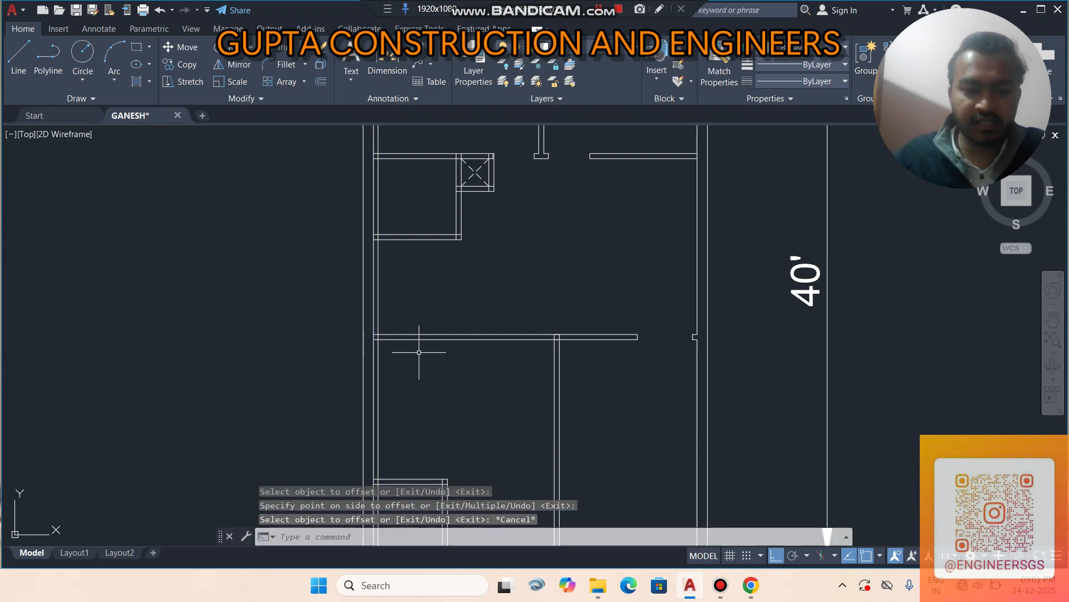
Step: Trim the new offset line above and below the middle horizontal wall, keeping the jamb segment within the wall
key(Return)
scroll(393, 316, up, 4)
click(386, 307)
click(354, 307)
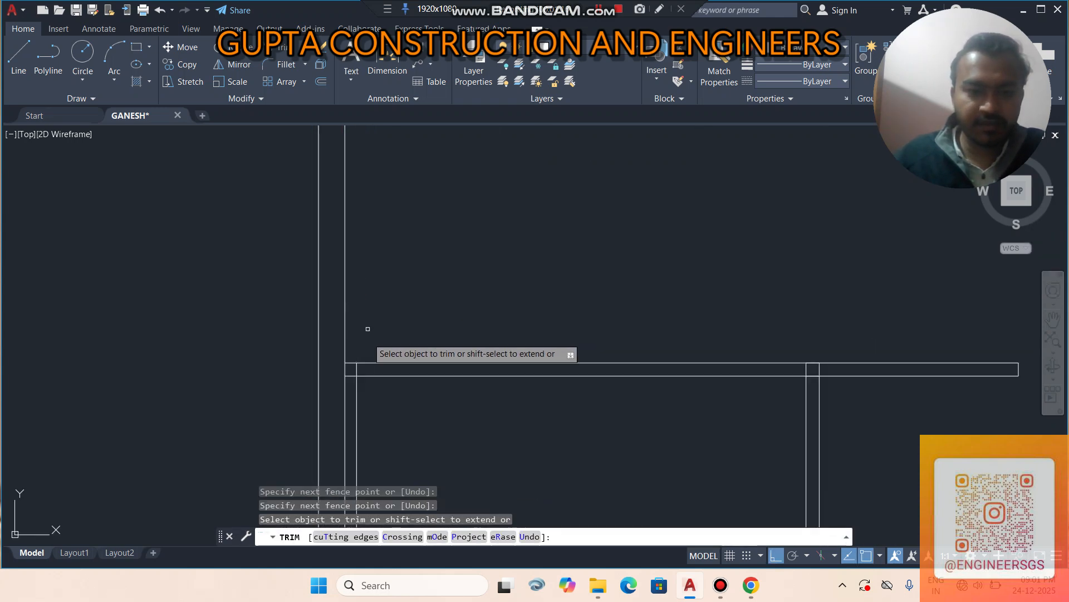
scroll(366, 342, down, 4)
click(365, 370)
key(Escape)
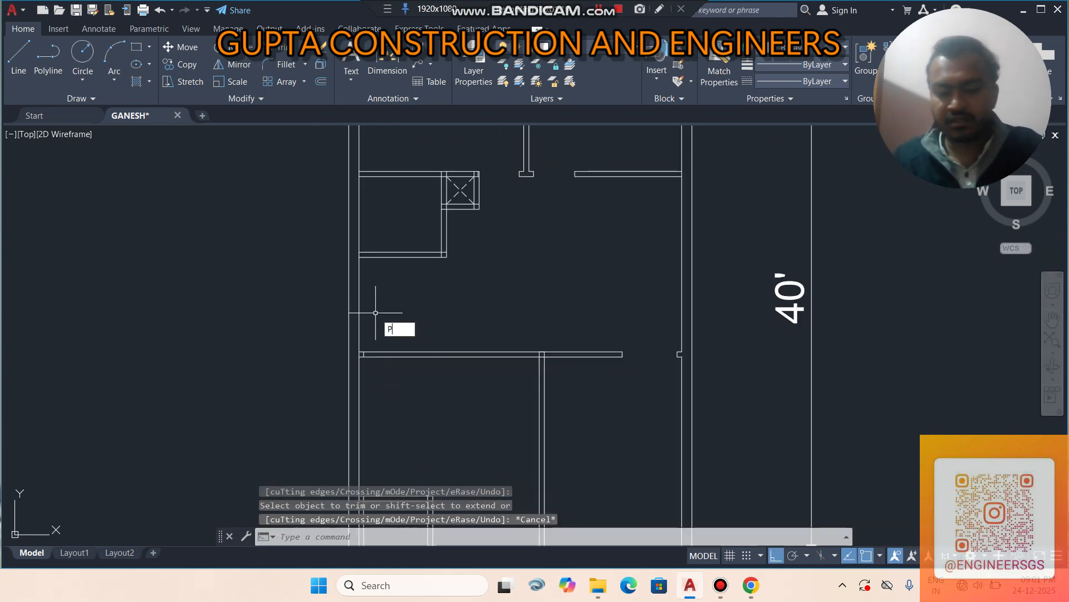
key(Escape)
Step: Offset the jamb line near the left exterior wall 3' to the right along the middle horizontal wall
text(o)
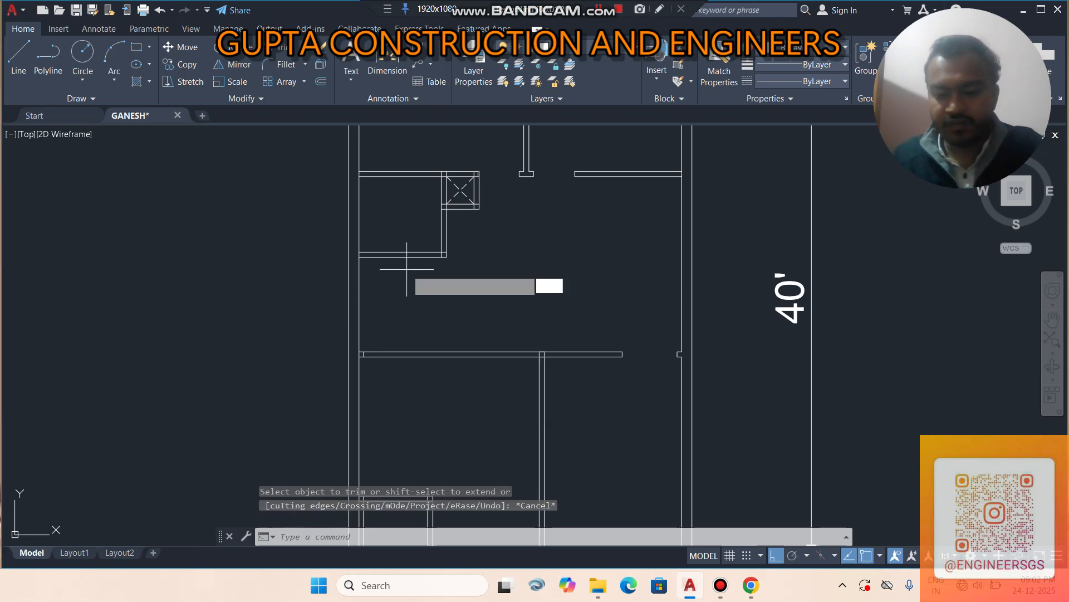
key(Return)
key(Return)
scroll(356, 359, up, 6)
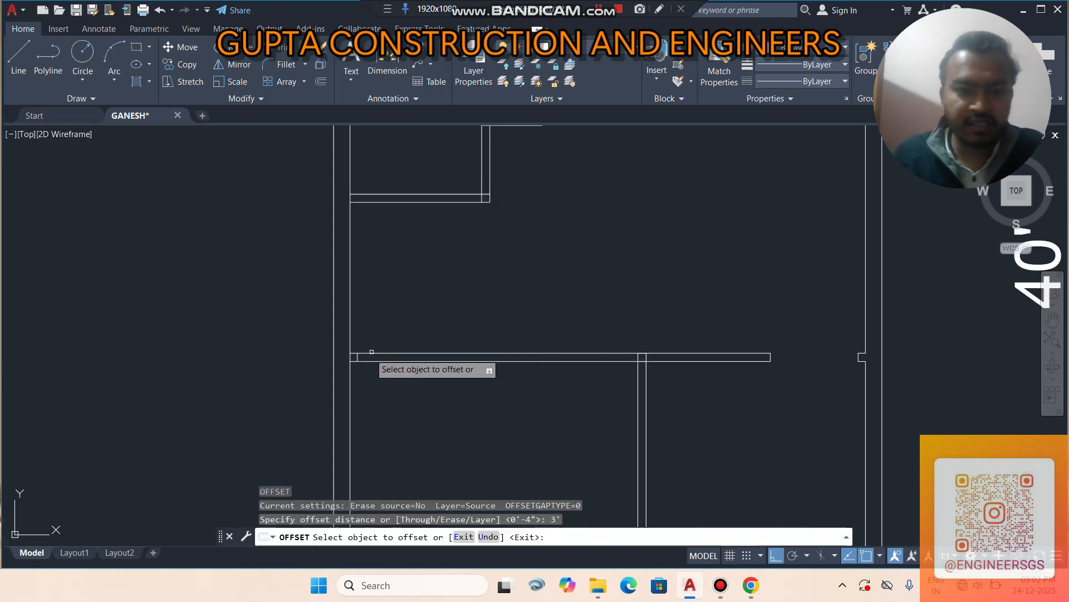
click(340, 362)
click(430, 316)
key(Escape)
Step: Trim the middle horizontal wall between the two jamb lines for a doorway, and clean up its junction with the exterior wall
text(tr)
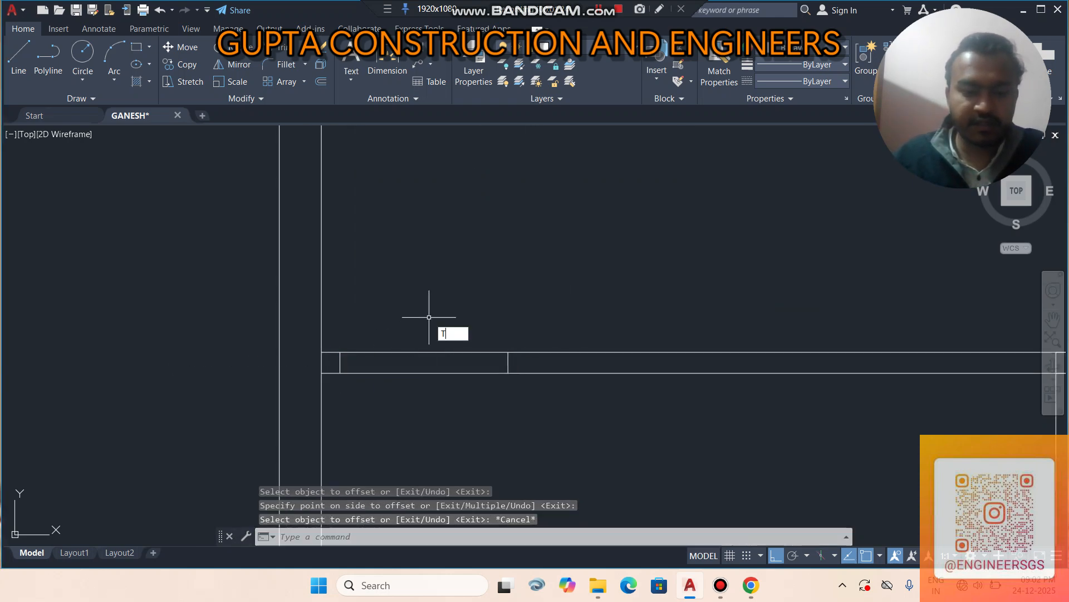
key(Return)
drag(451, 303, 400, 394)
scroll(345, 370, up, 4)
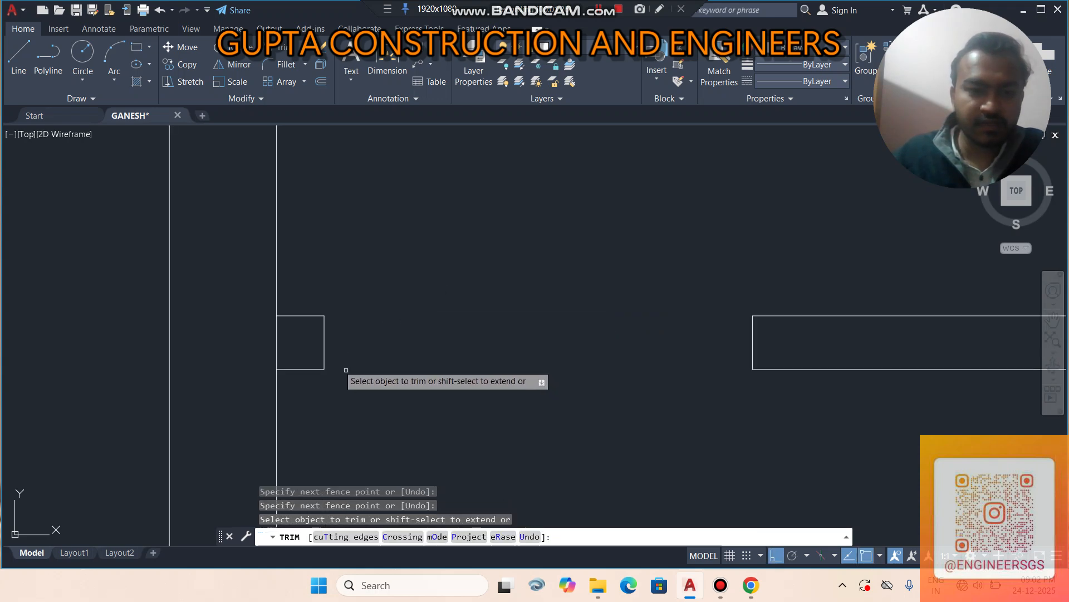
drag(342, 364, 245, 341)
scroll(317, 342, down, 8)
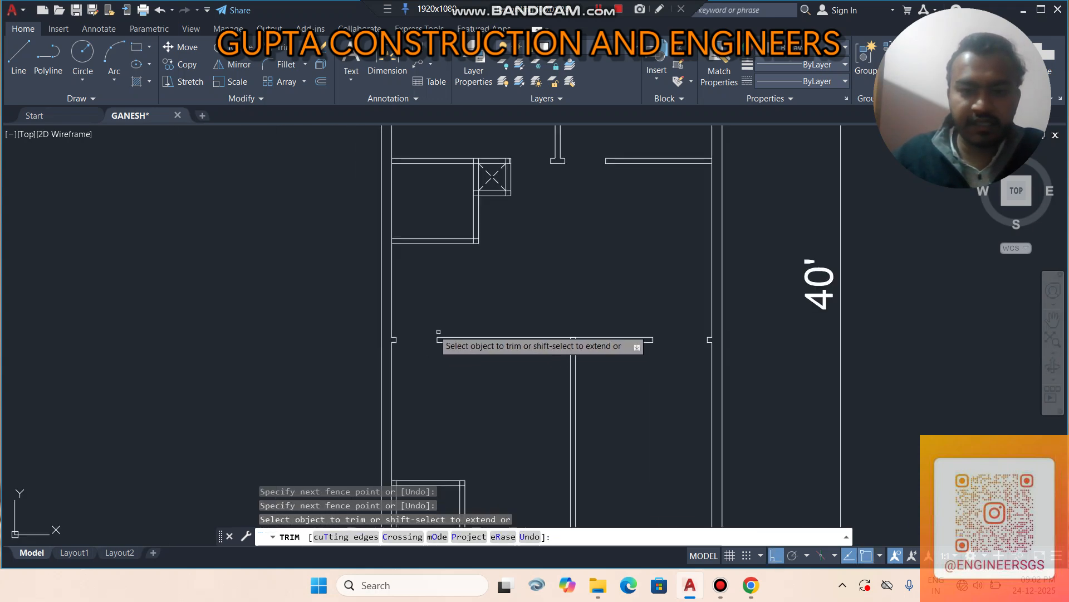
scroll(431, 330, down, 3)
scroll(432, 354, up, 3)
scroll(420, 312, down, 3)
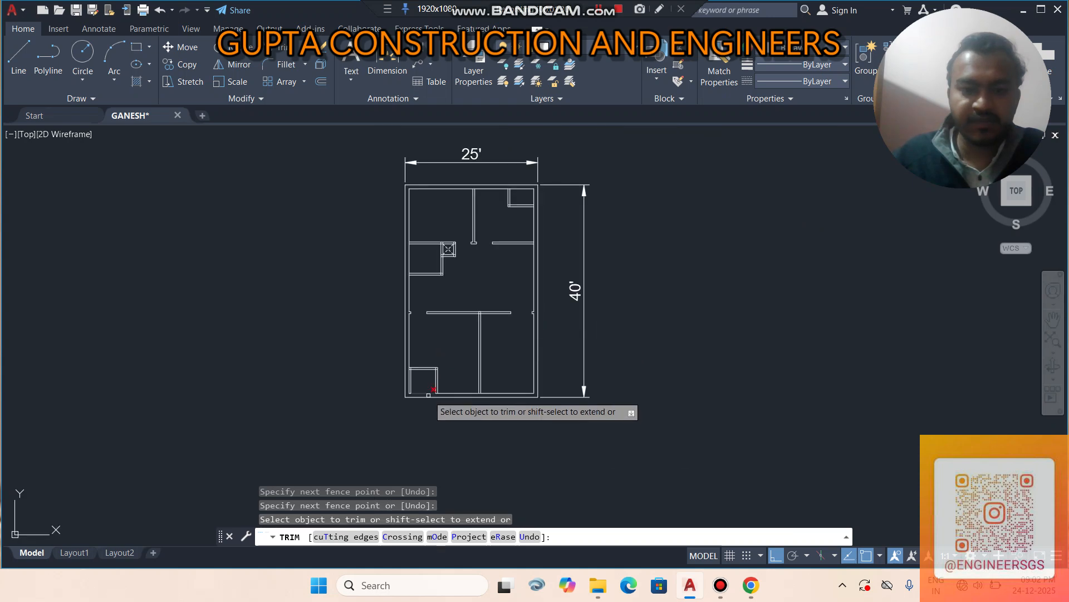
scroll(427, 391, up, 5)
key(Escape)
key(Escape)
Step: Erase the leftover vertical offset line inside the small room in the plan's lower-left corner
scroll(413, 276, up, 3)
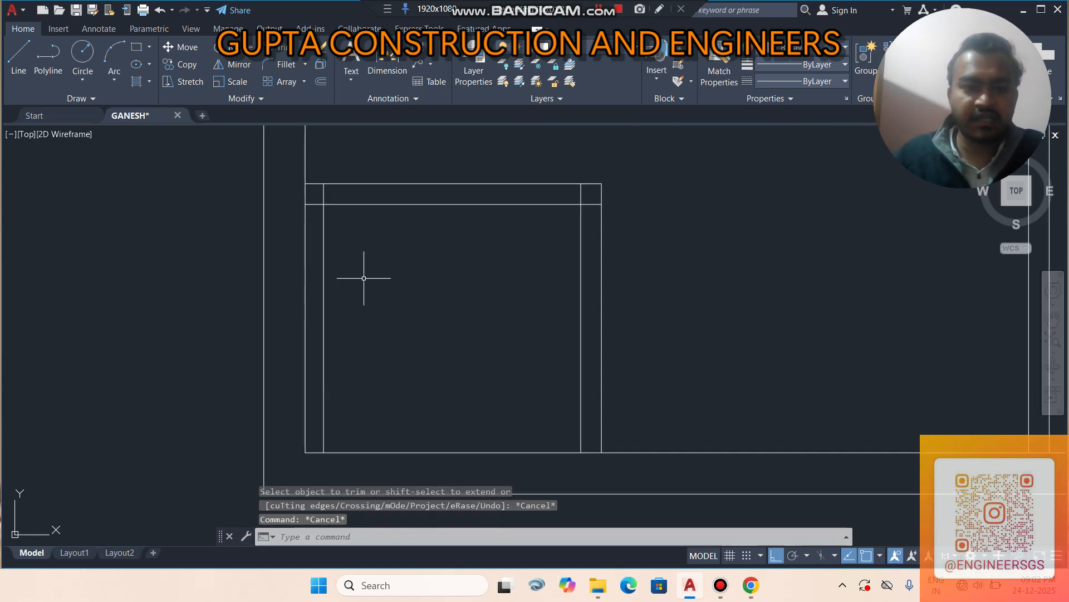
key(Escape)
click(324, 275)
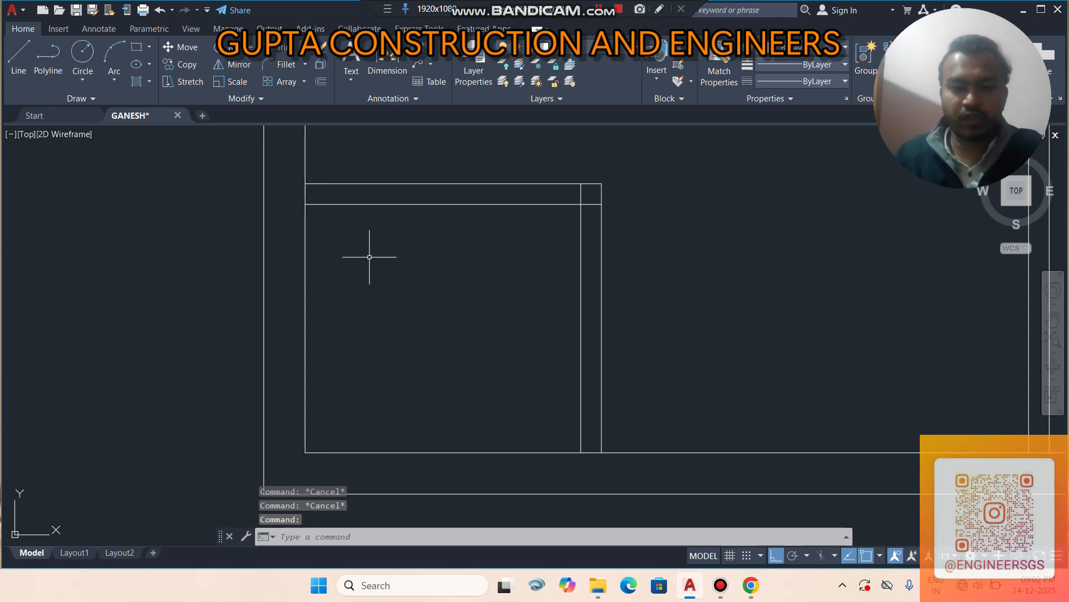
scroll(379, 257, down, 4)
key(Escape)
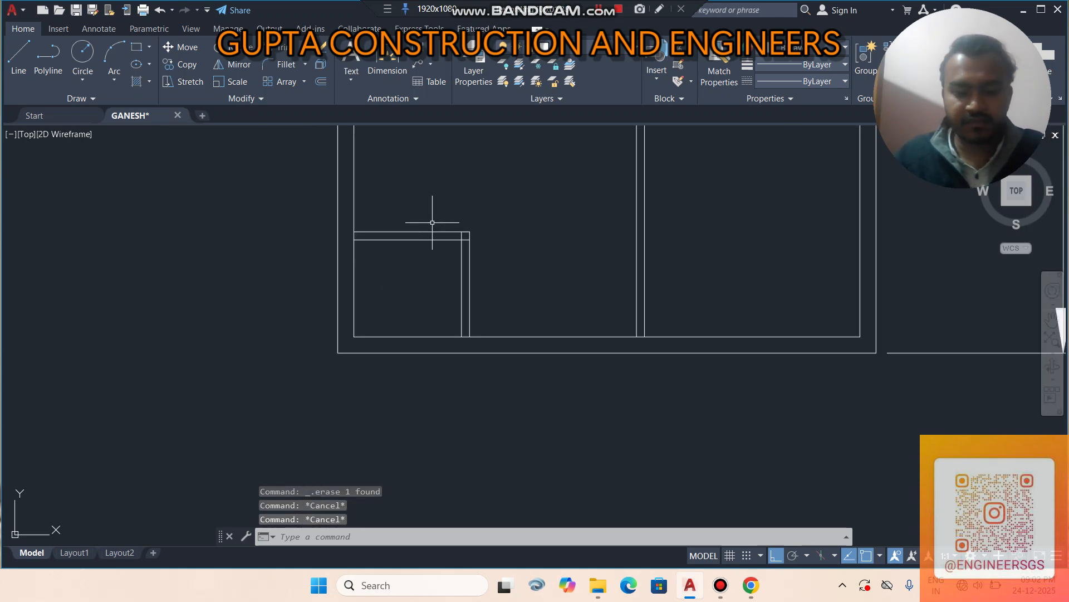
Step: Offset the inner line of the bottom exterior wall 4 inches upward
key(Return)
text(4)
key(Return)
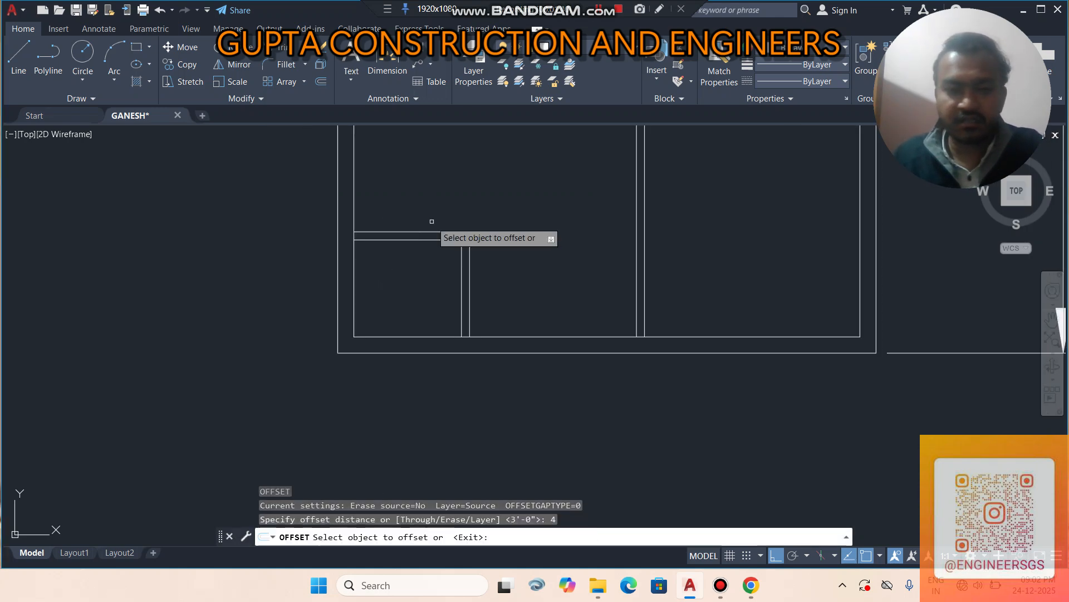
scroll(438, 267, down, 3)
scroll(451, 266, up, 4)
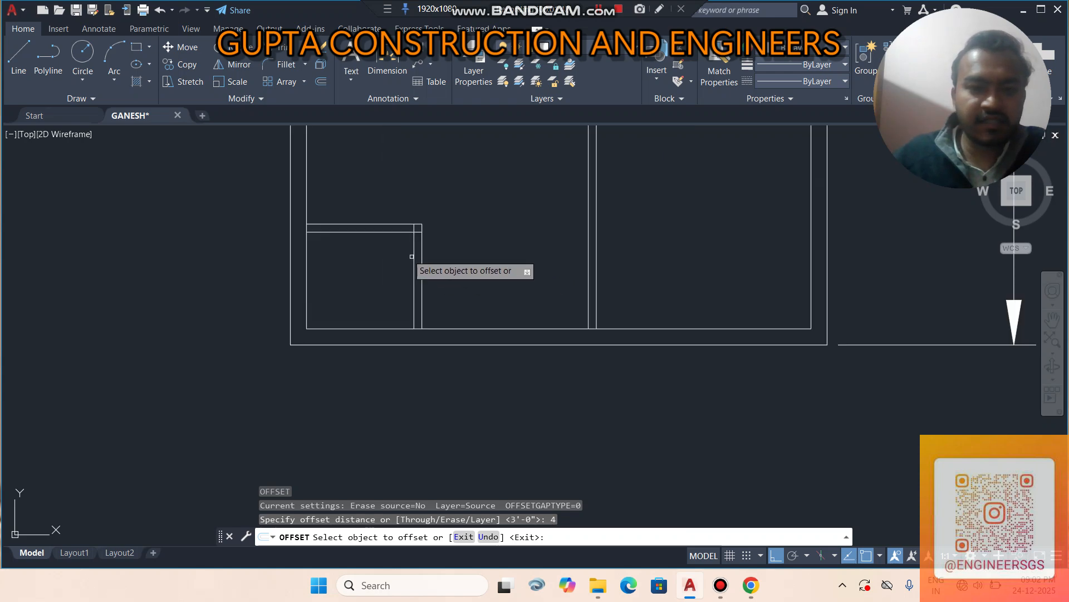
click(393, 329)
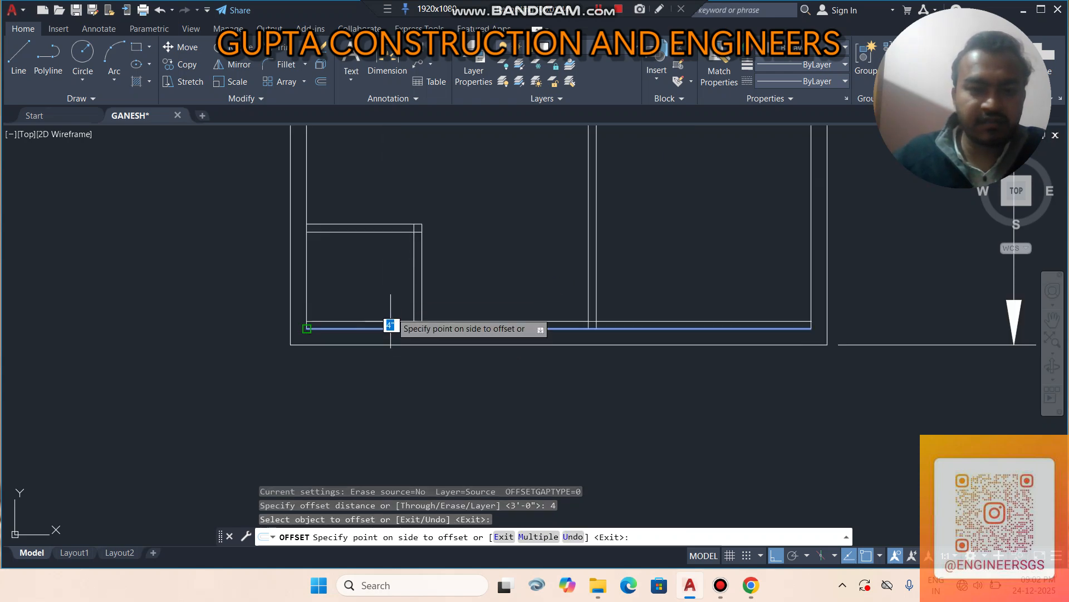
click(391, 304)
key(Escape)
Step: Trim the offset line on both sides of the lower-left room's right wall, keeping only the jamb line inside that wall
scroll(407, 312, up, 2)
text(tr)
key(Return)
mouse_move(431, 335)
mouse_down()
mouse_move(431, 302)
mouse_move(429, 318)
mouse_up()
middle_drag(397, 313, 417, 306)
click(402, 303)
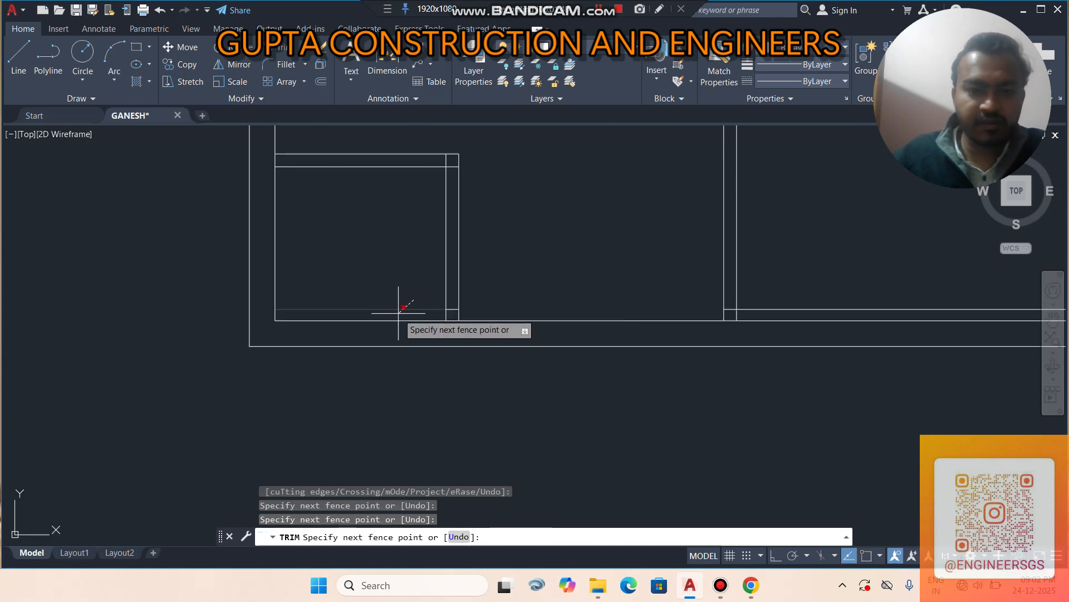
key(Escape)
Step: Offset the jamb line in the lower-left room's right wall 2'6" upward
text(o)
key(Return)
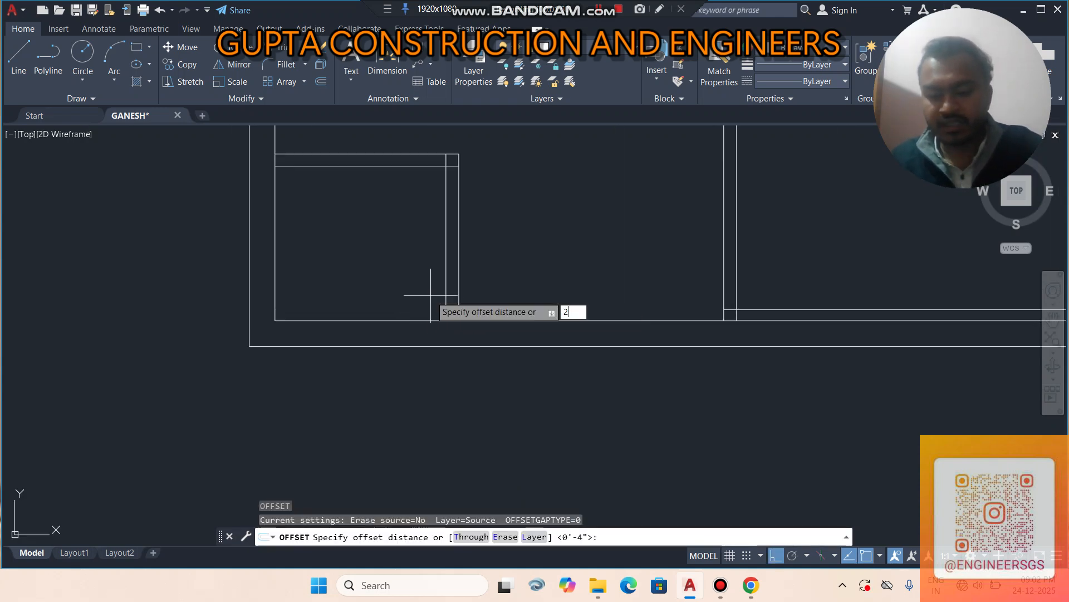
text(2;)
key(Escape)
key(Escape)
text(2)
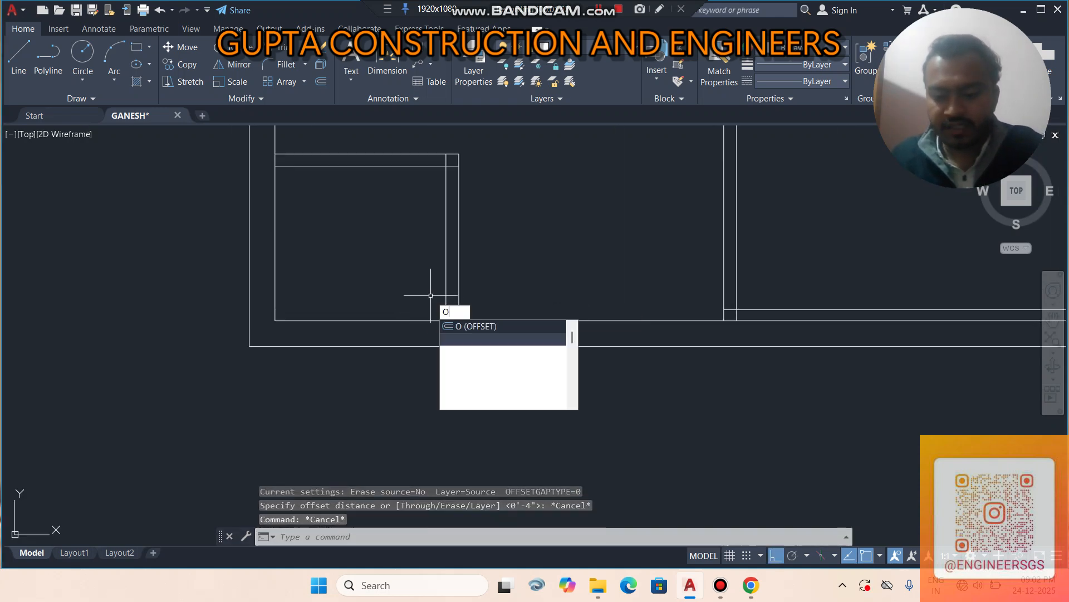
text(')
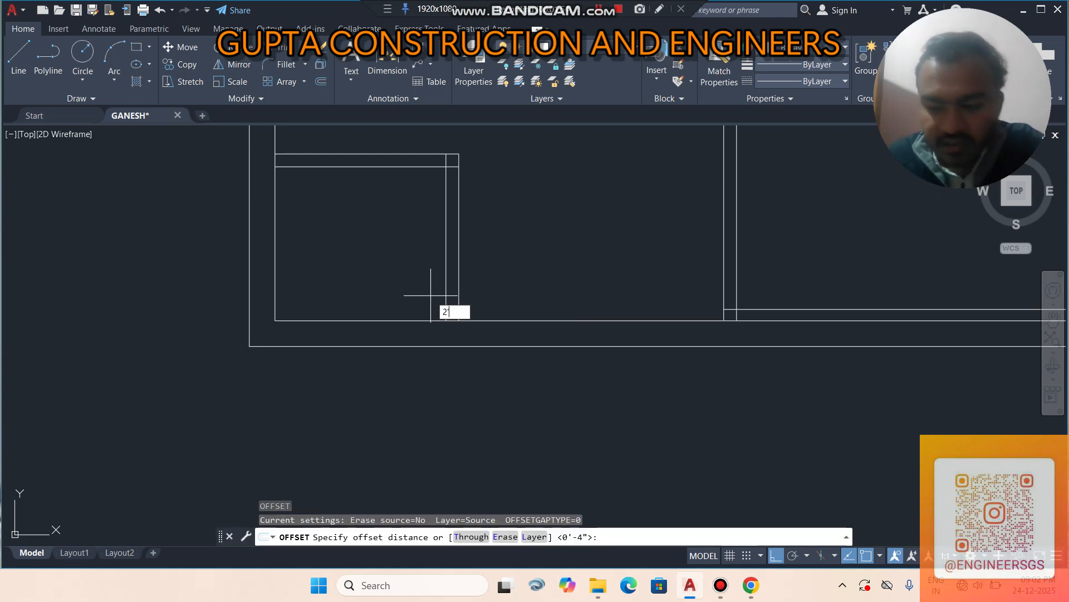
key(Return)
click(453, 309)
click(444, 253)
key(Escape)
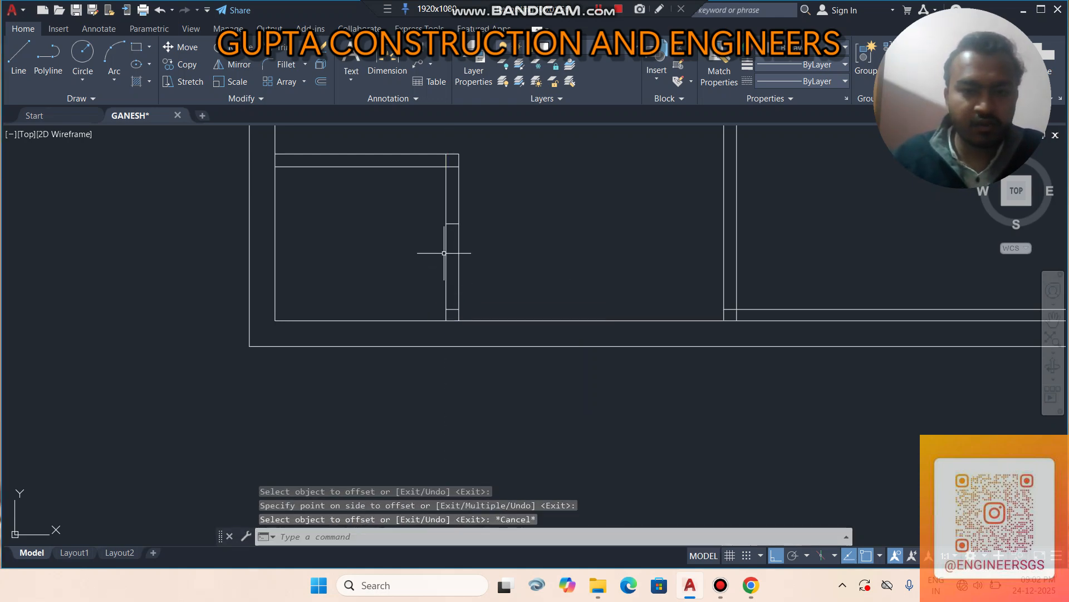
Step: Trim the lower-left room's right wall between the jamb lines for a doorway, and clean up the stub's junction with the bottom exterior wall
text(TR)
key(Return)
mouse_move(426, 245)
mouse_down()
mouse_move(418, 239)
mouse_move(494, 249)
mouse_up()
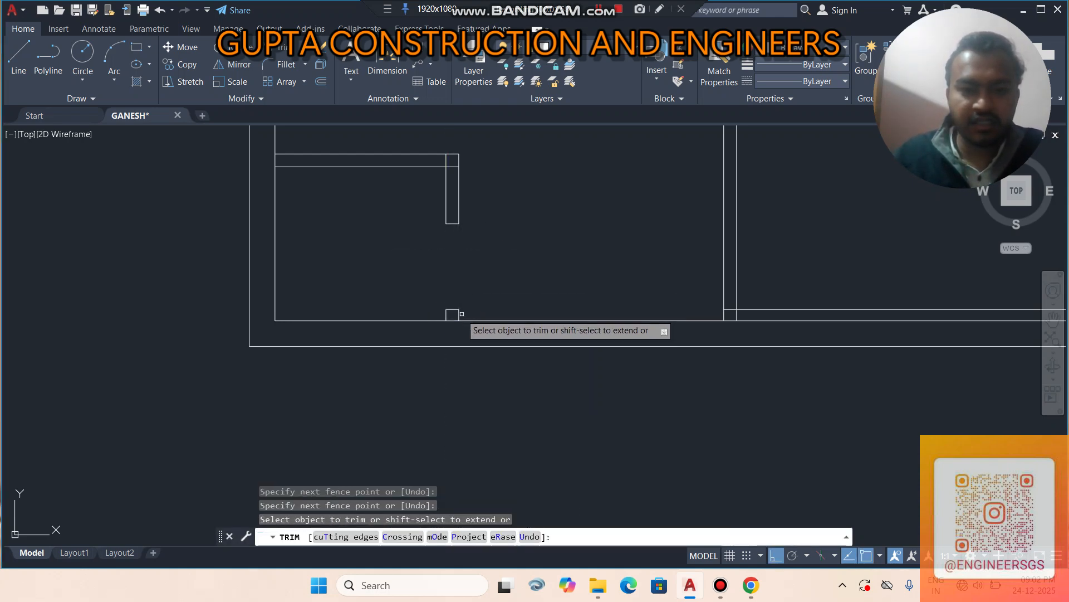
scroll(449, 321, up, 5)
drag(440, 338, 440, 317)
scroll(445, 323, down, 10)
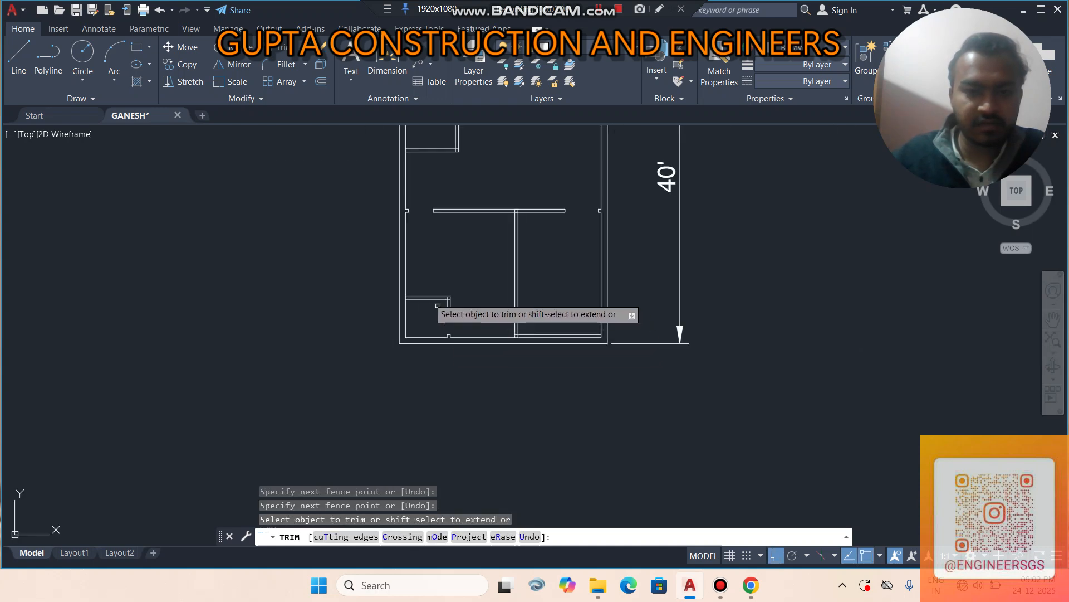
Step: Trim the overlapping lines at the lower-left room's upper-right corner and at its junction with the left exterior wall
scroll(433, 299, up, 4)
scroll(475, 305, up, 10)
mouse_move(455, 240)
mouse_down()
mouse_move(523, 255)
mouse_move(504, 307)
mouse_up()
scroll(502, 323, down, 5)
scroll(486, 341, up, 8)
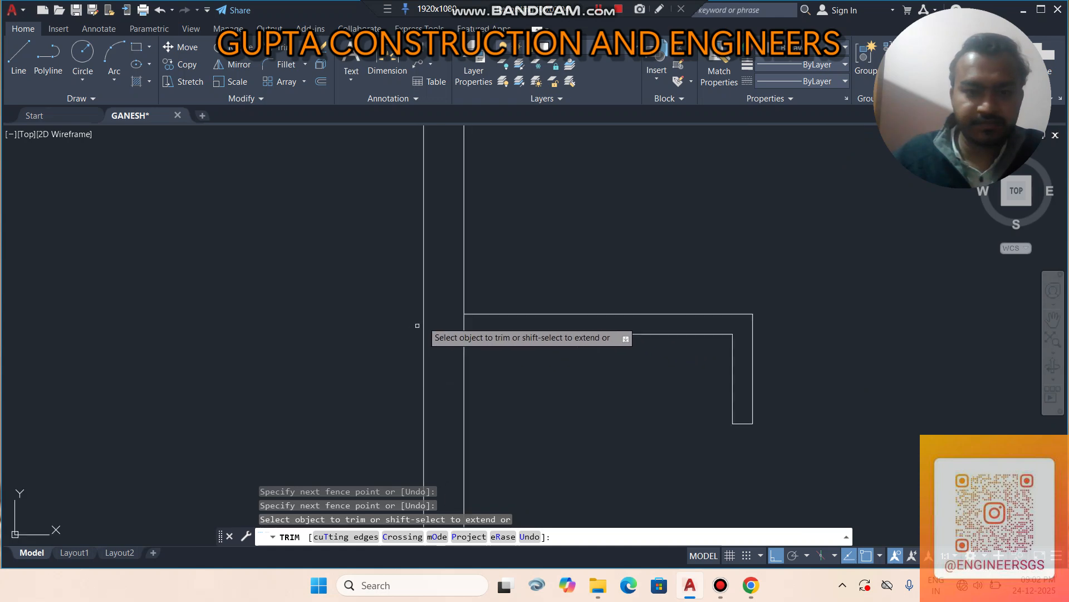
scroll(439, 321, up, 2)
mouse_move(441, 322)
mouse_down()
mouse_move(537, 340)
mouse_move(480, 321)
mouse_up()
scroll(482, 330, down, 10)
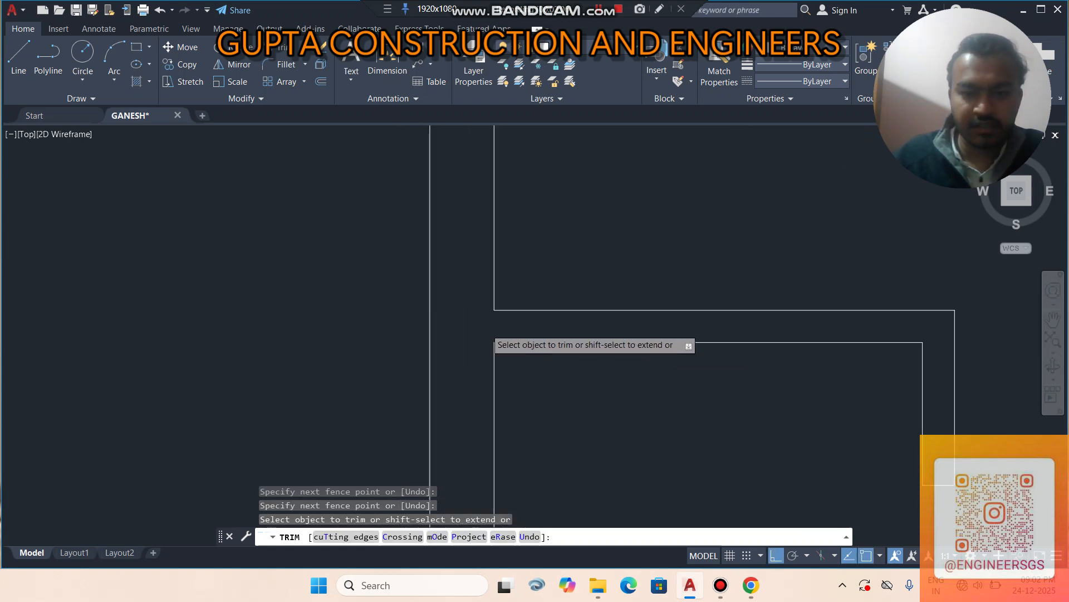
scroll(557, 307, down, 5)
key(Escape)
scroll(558, 241, up, 7)
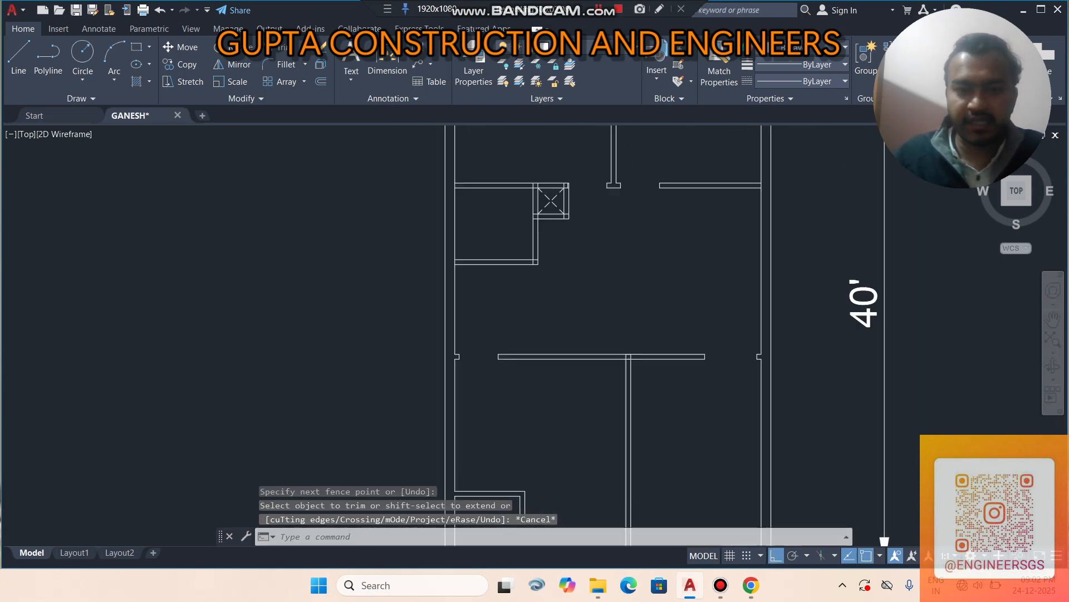
scroll(498, 254, down, 5)
key(Escape)
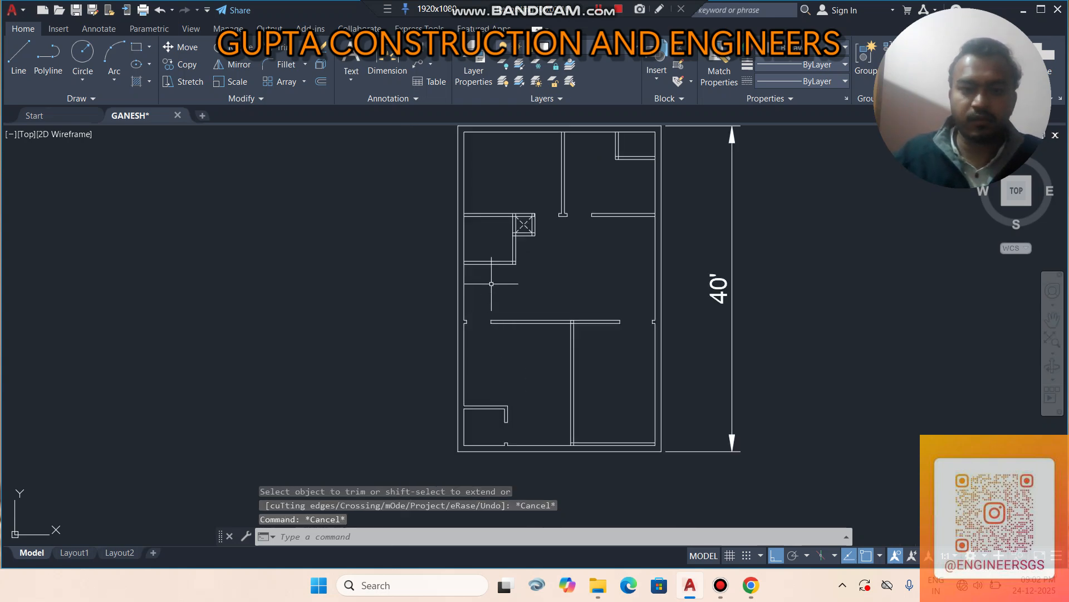
key(Escape)
scroll(516, 242, down, 2)
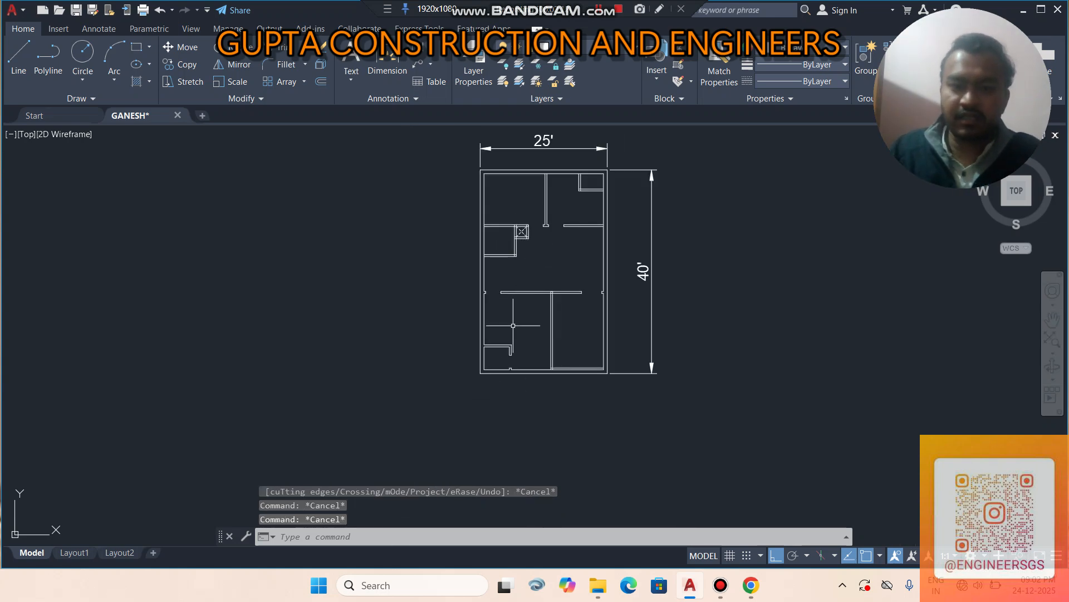
scroll(513, 325, up, 6)
scroll(489, 359, down, 4)
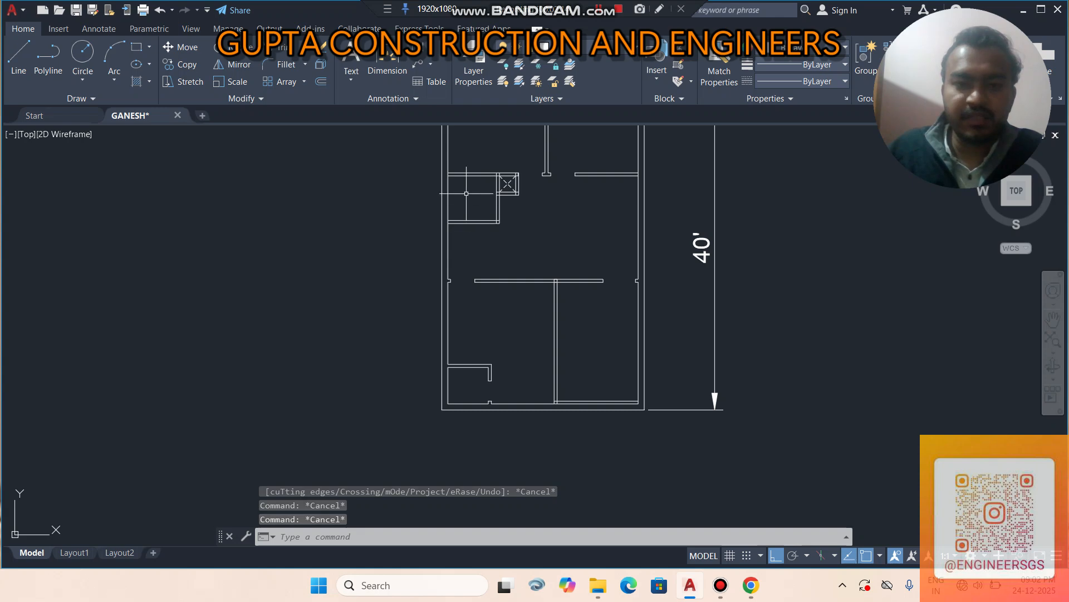
scroll(466, 193, up, 4)
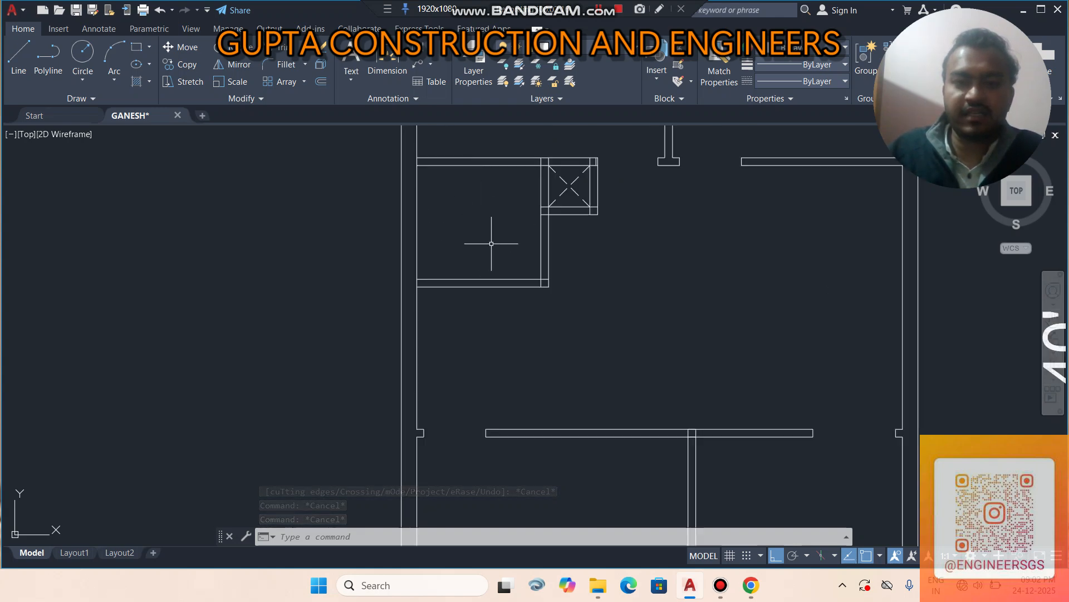
Step: Trim the left exterior wall's inner line where both horizontal walls of the small room beside the crossed shaft meet it
key(Escape)
key(Return)
scroll(435, 268, up, 5)
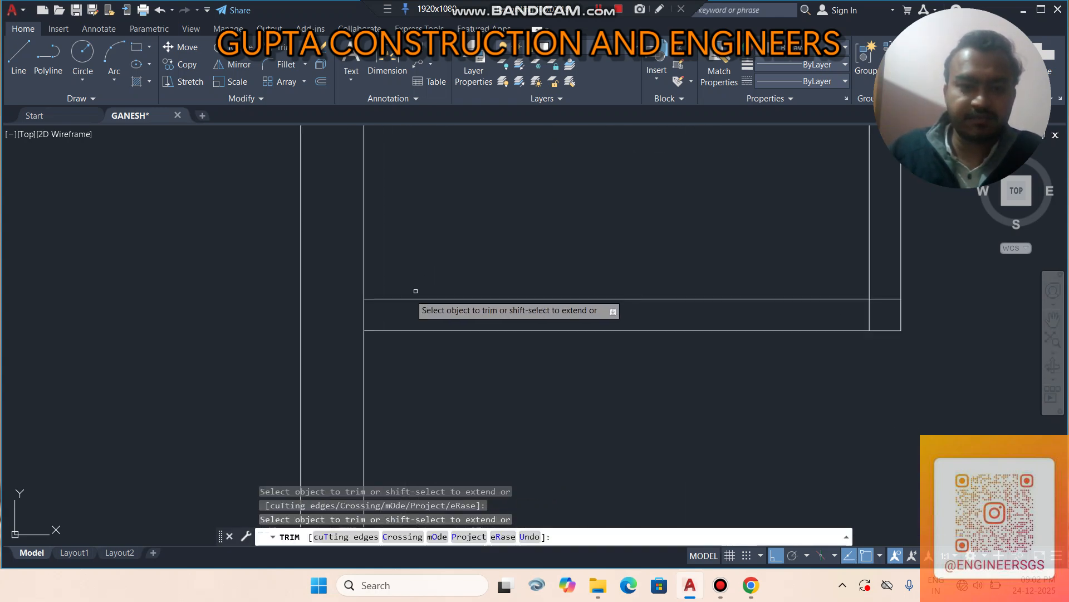
click(341, 308)
scroll(400, 316, down, 2)
click(405, 313)
scroll(407, 308, down, 6)
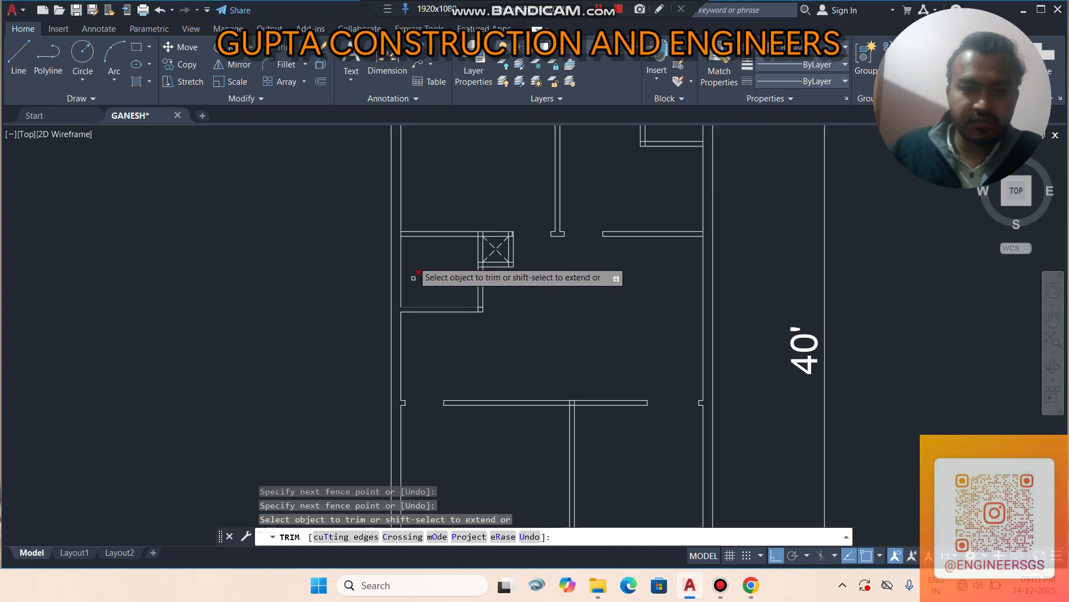
scroll(404, 232, up, 10)
click(402, 229)
click(334, 229)
key(Return)
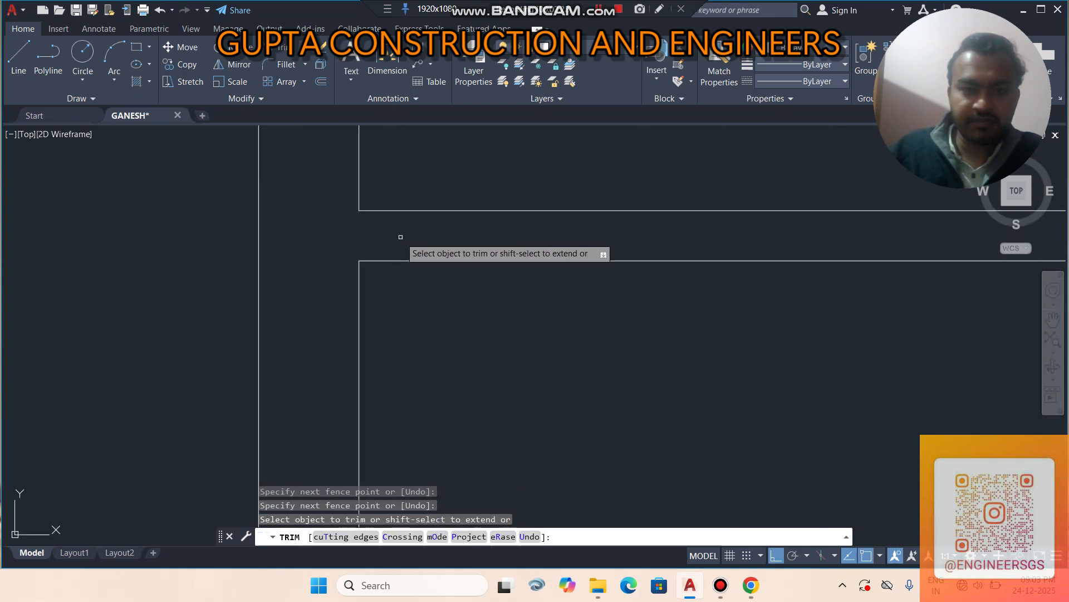
scroll(435, 268, down, 7)
key(Escape)
key(Escape)
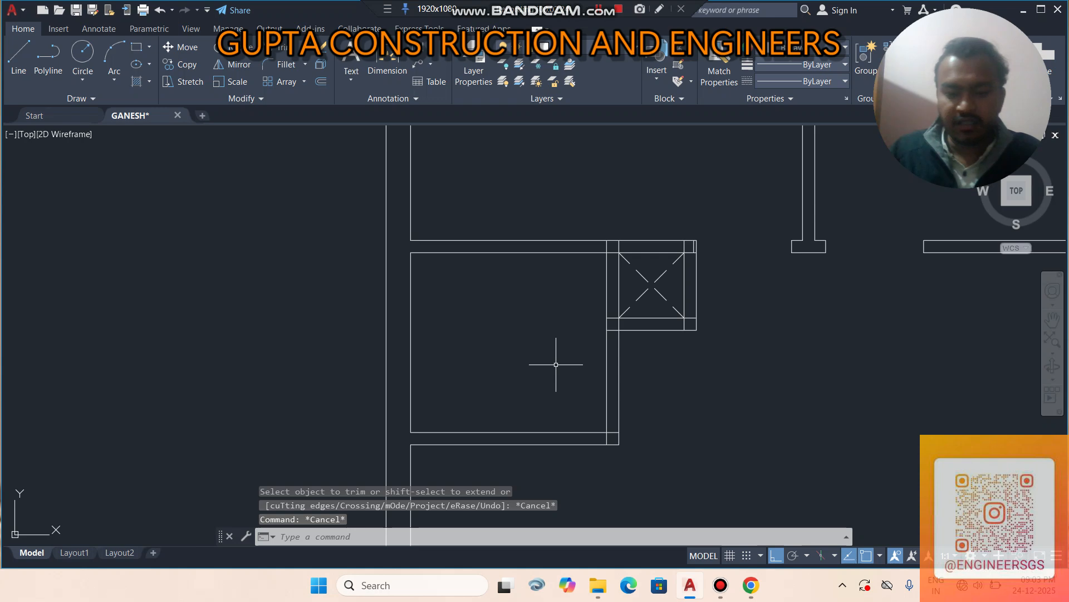
Step: Offset the inner line of the bottom wall of the small room beside the crossed shaft 4 inches upward
text(O)
key(Return)
text(4)
key(Return)
scroll(557, 368, down, 5)
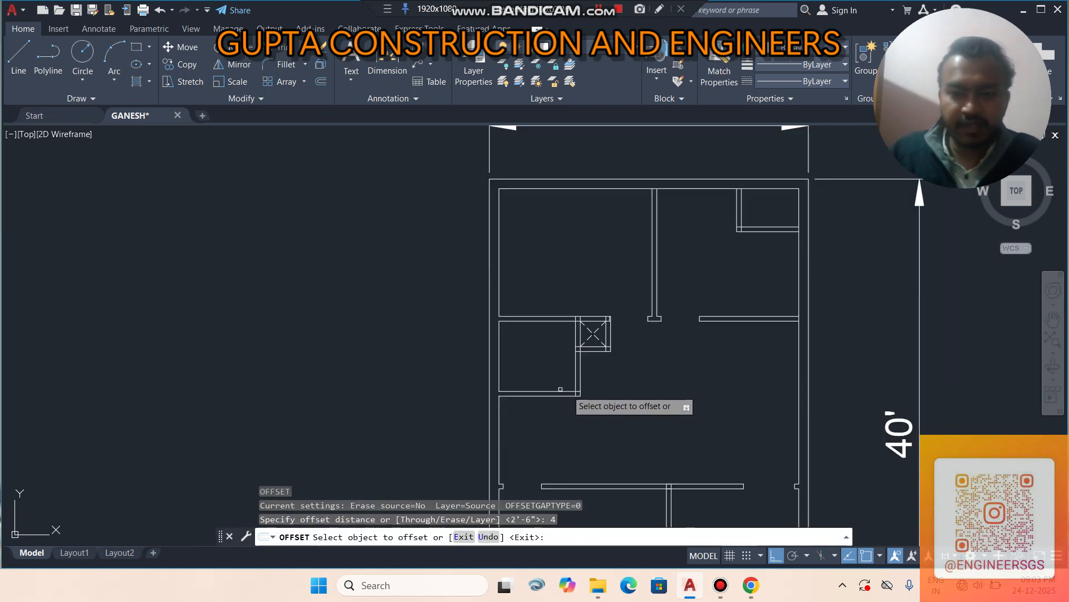
scroll(608, 398, down, 3)
scroll(561, 398, up, 4)
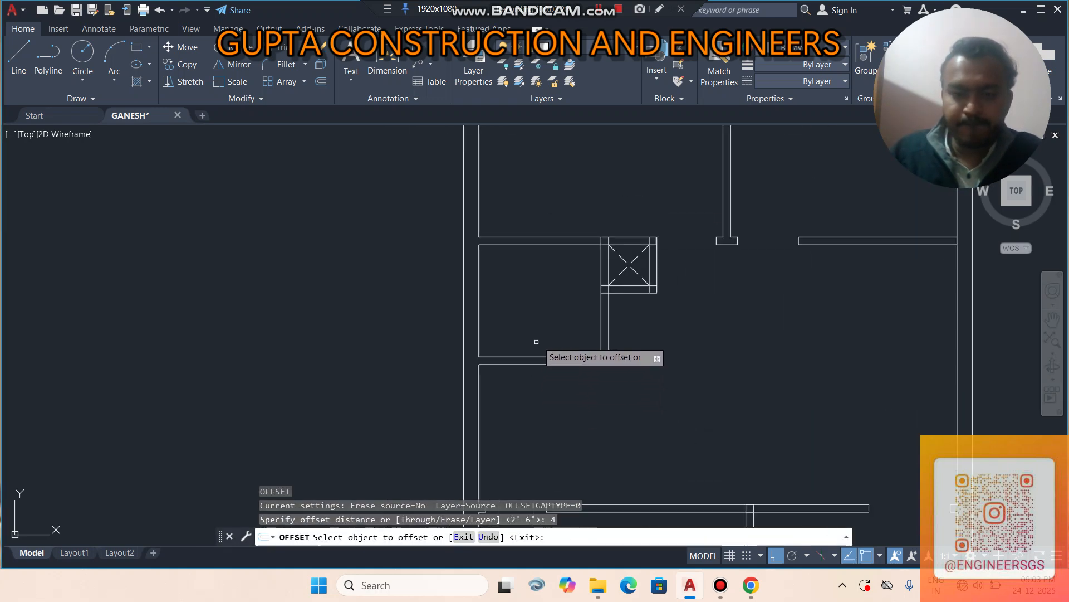
scroll(551, 359, down, 1)
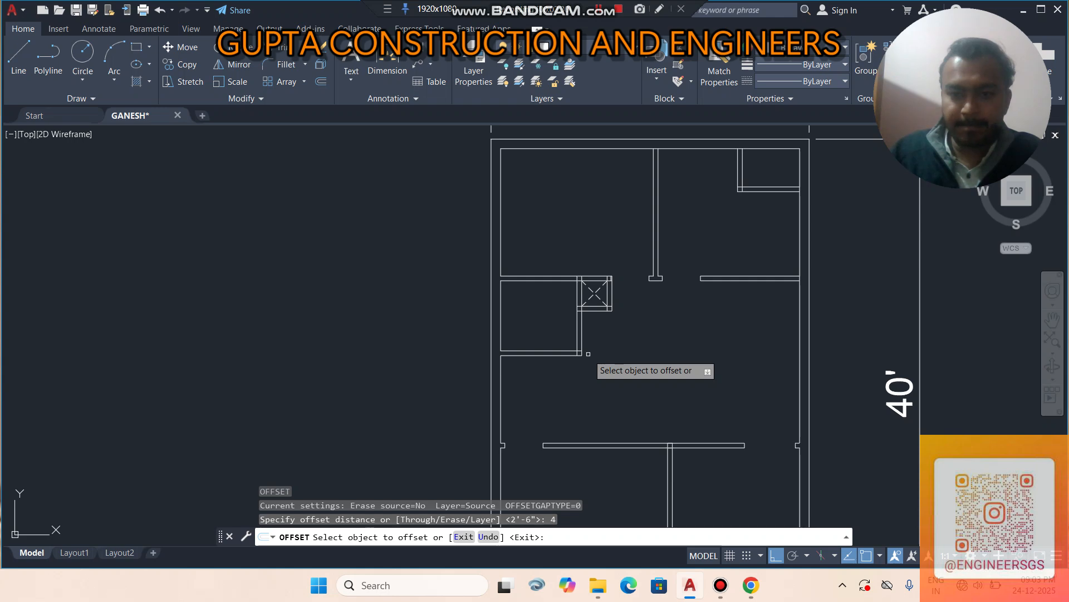
scroll(574, 351, up, 3)
scroll(554, 312, down, 4)
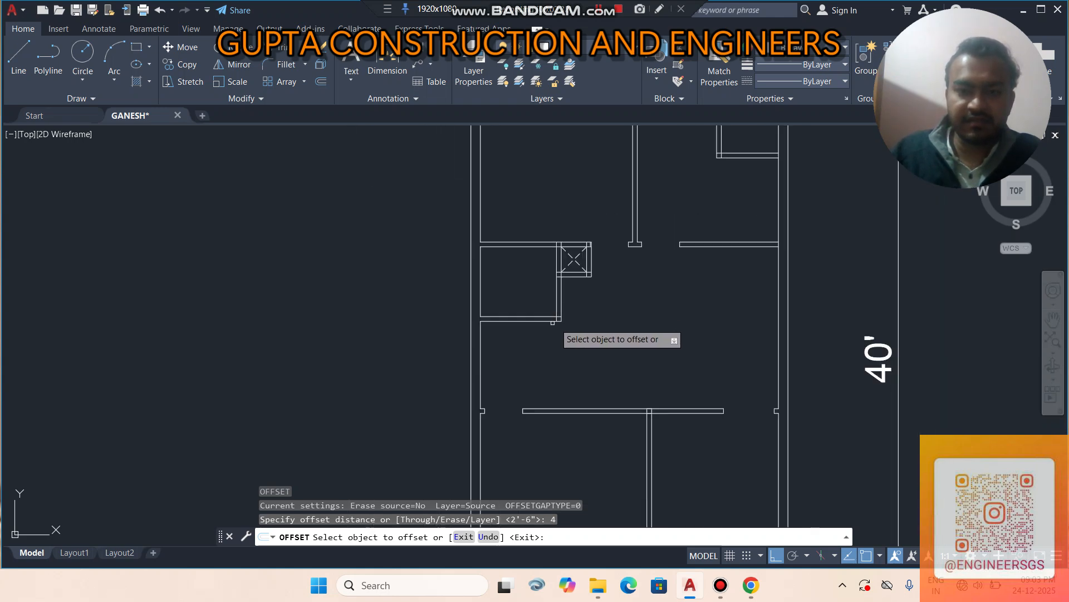
scroll(558, 321, up, 4)
scroll(558, 322, up, 2)
click(556, 273)
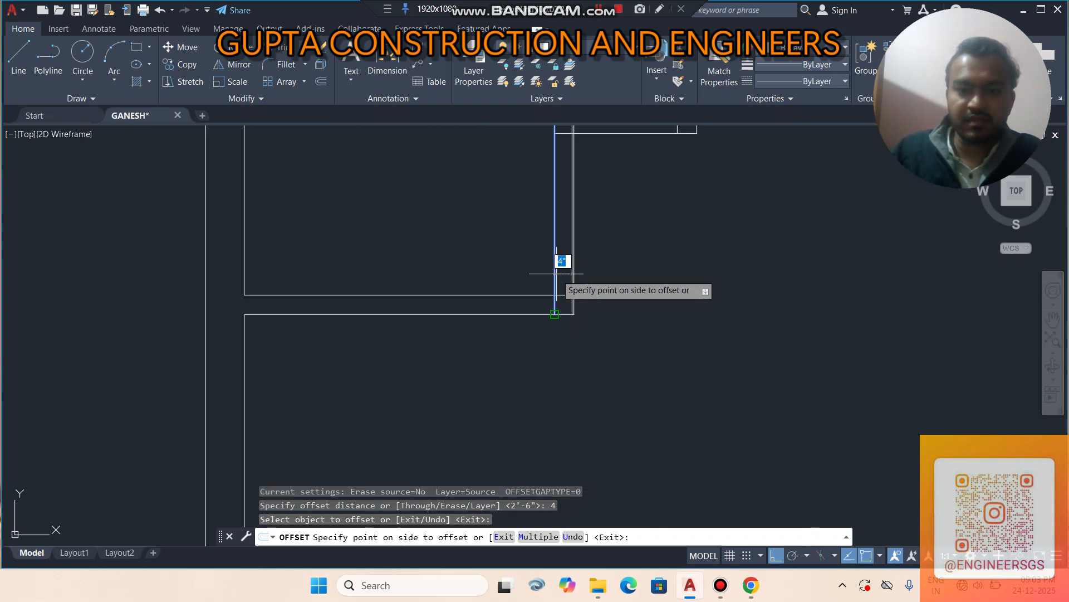
scroll(489, 245, down, 2)
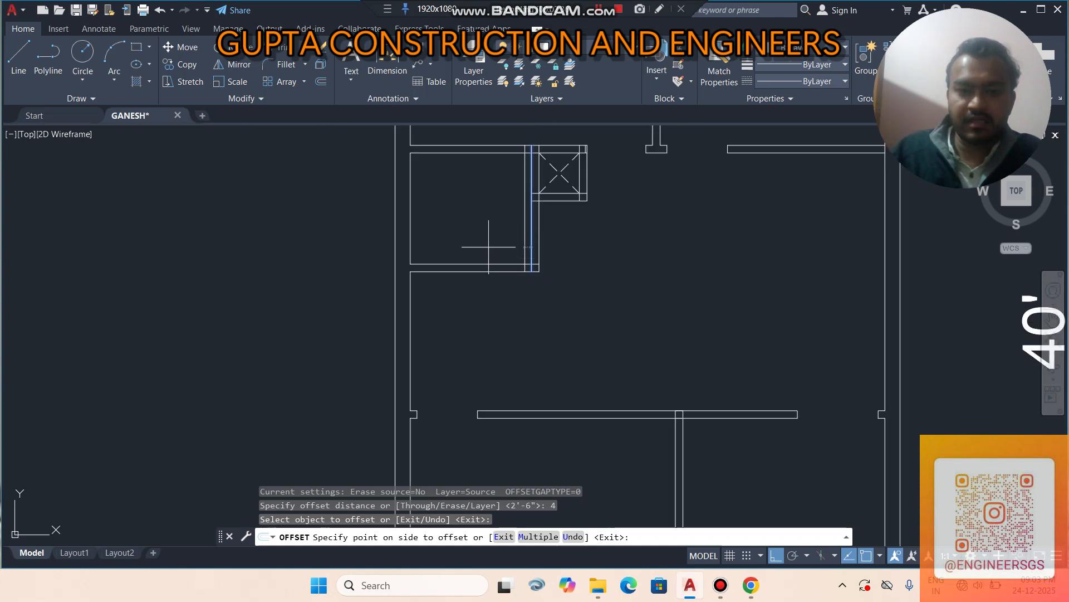
key(Escape)
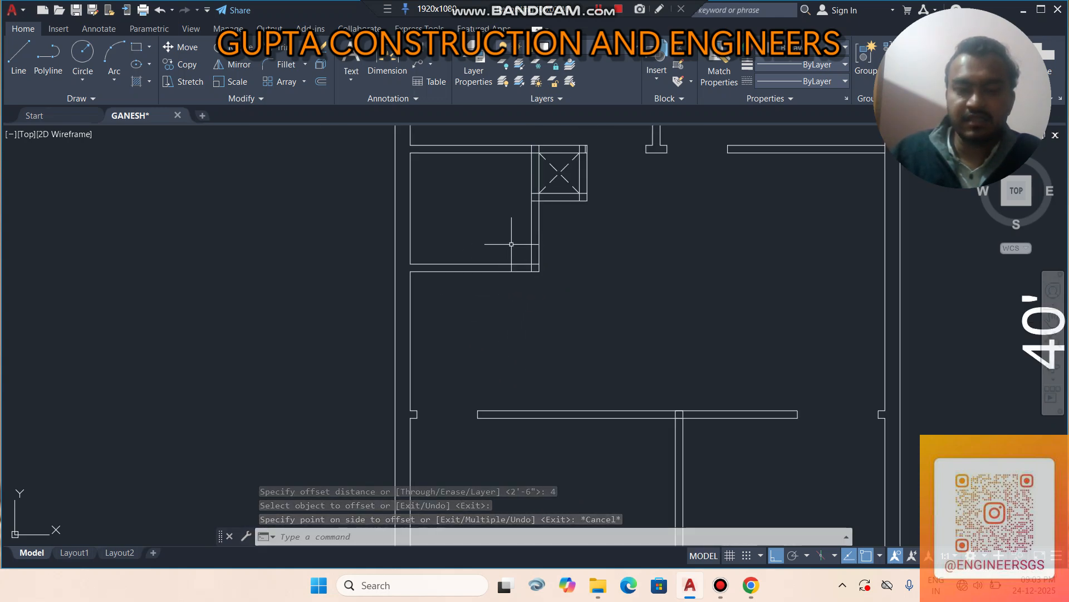
key(Return)
key(Return)
scroll(535, 268, up, 3)
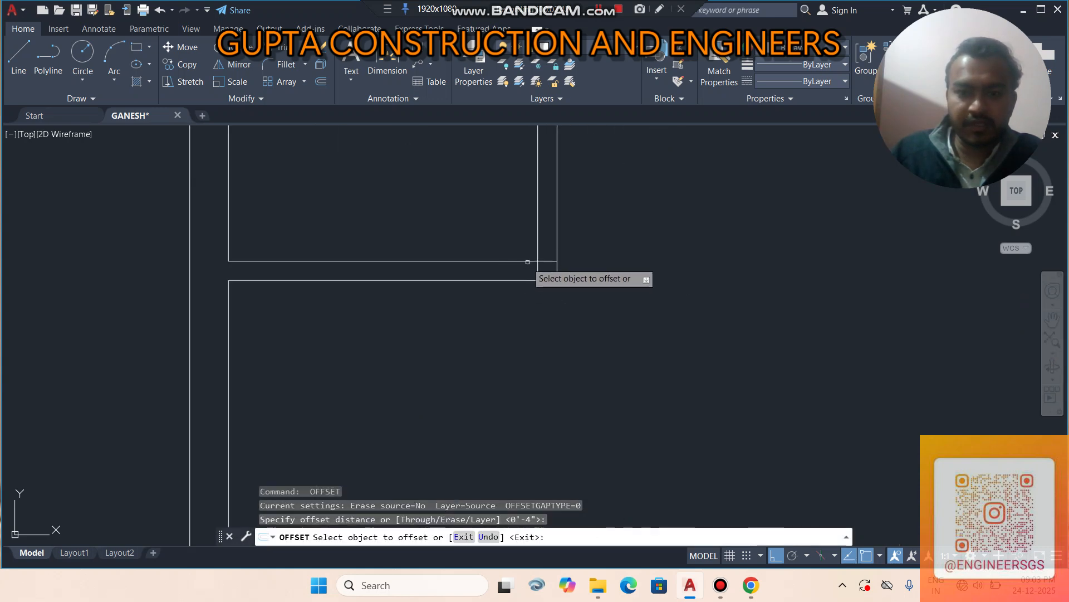
click(527, 261)
key(Escape)
Step: Trim the offset line down to a jamb inside the room's right wall, and clean up the room's lower-right corner
key(Return)
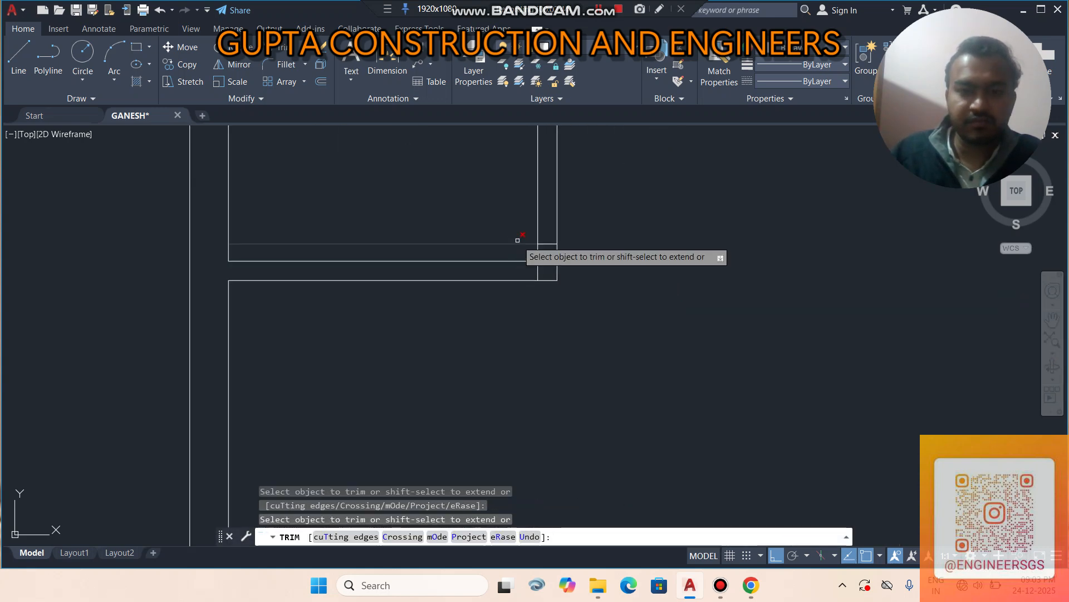
mouse_move(518, 240)
mouse_down()
mouse_move(509, 249)
mouse_move(546, 306)
mouse_move(495, 294)
mouse_up()
scroll(548, 251, up, 5)
key(Escape)
scroll(526, 307, down, 4)
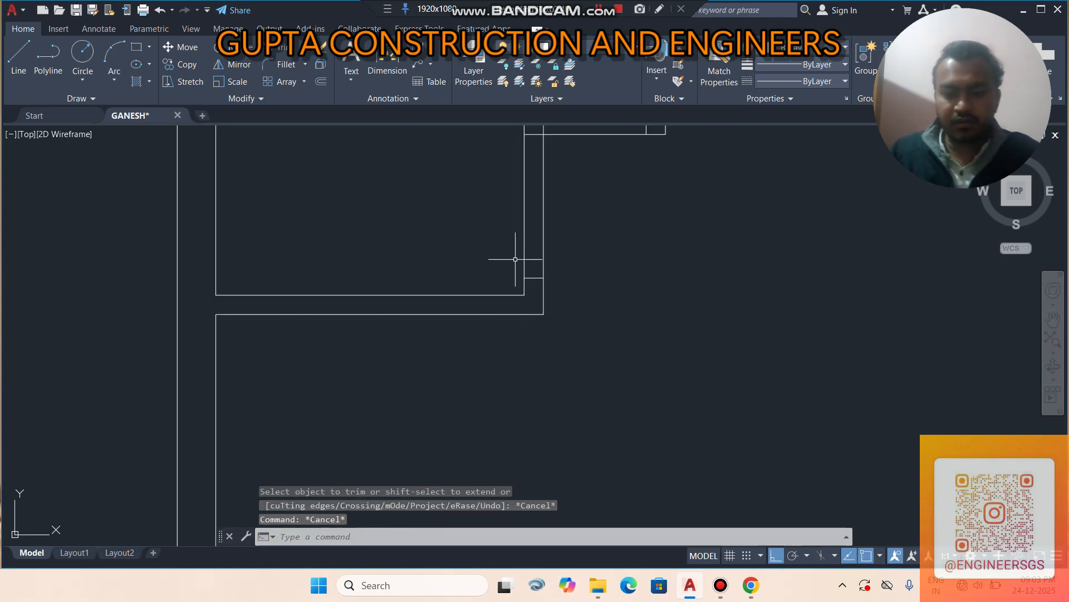
Step: Offset the jamb line in the right wall of the room beside the crossed shaft 2'6" downward
text(o)
key(Return)
key(Return)
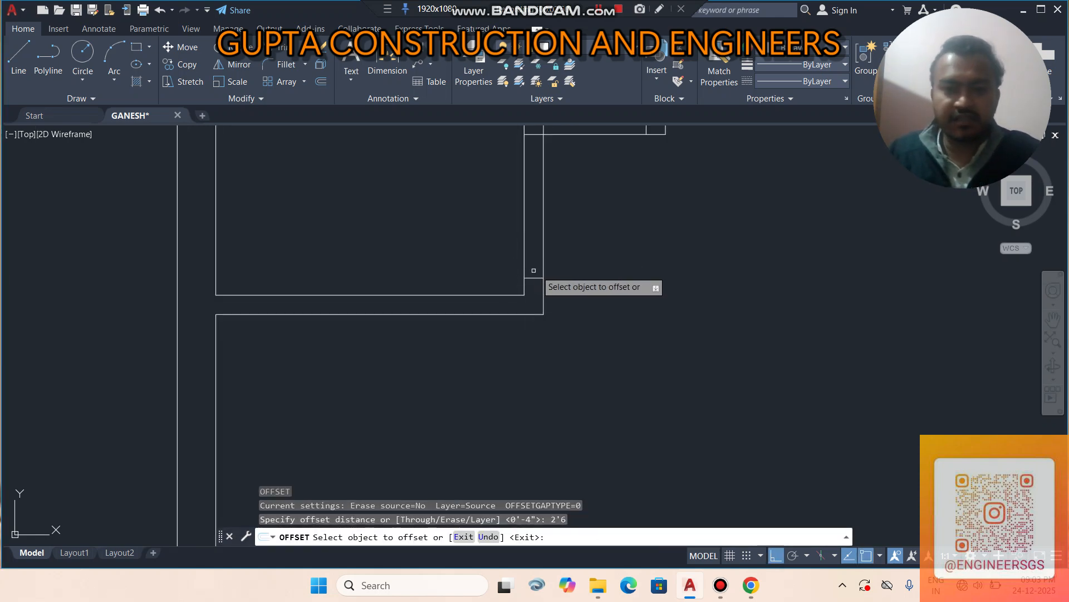
click(535, 277)
click(534, 323)
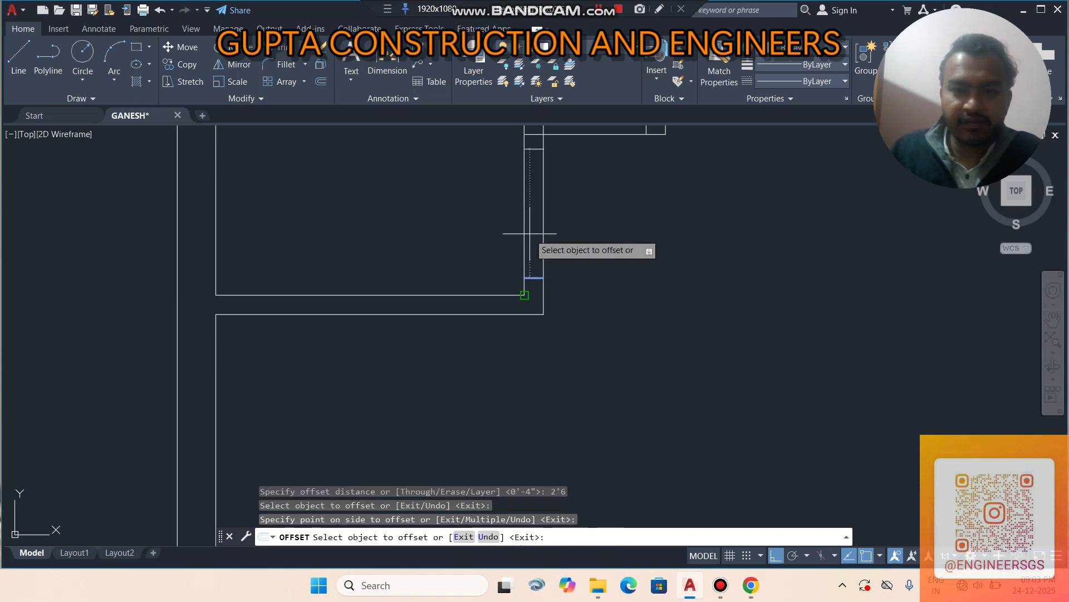
key(Escape)
Step: Try to offset the same jamb line 2'6" upward along the wall
key(Return)
key(Return)
click(533, 278)
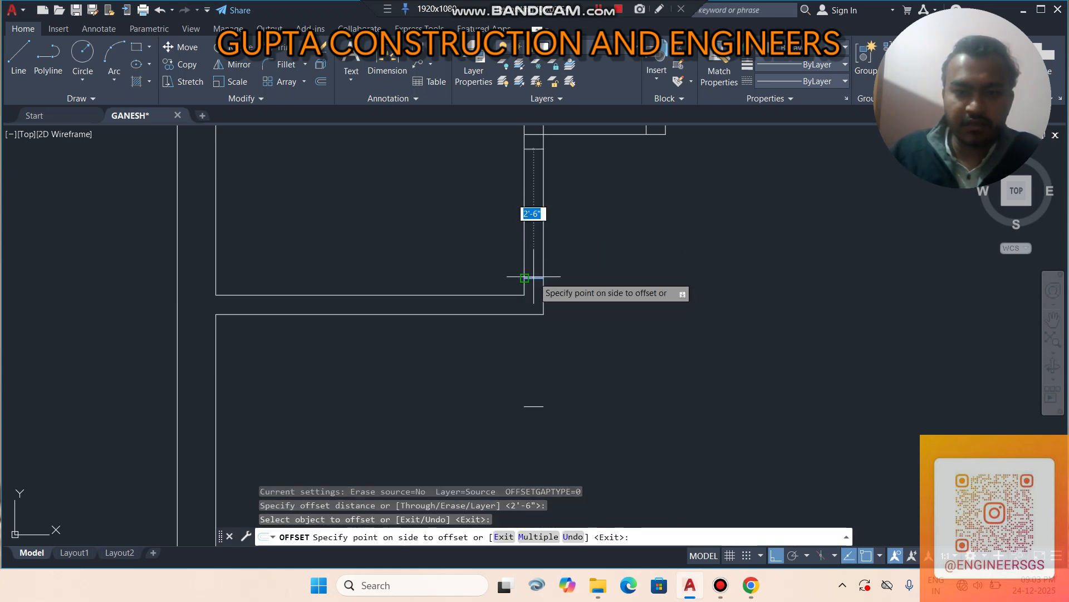
click(539, 220)
key(Escape)
key(Return)
key(Return)
click(533, 277)
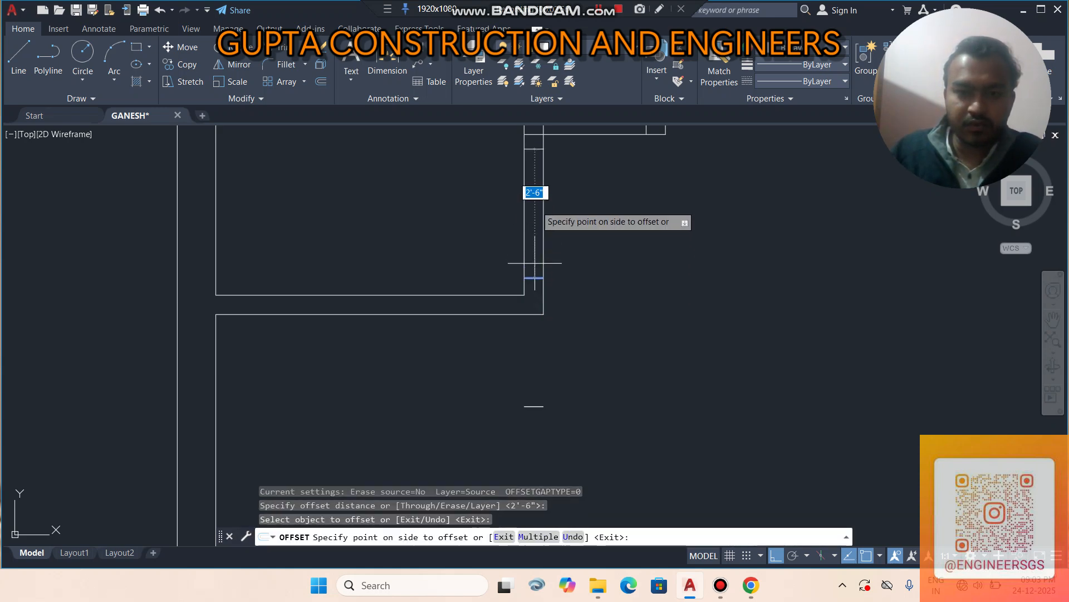
click(535, 192)
scroll(530, 275, down, 4)
click(530, 273)
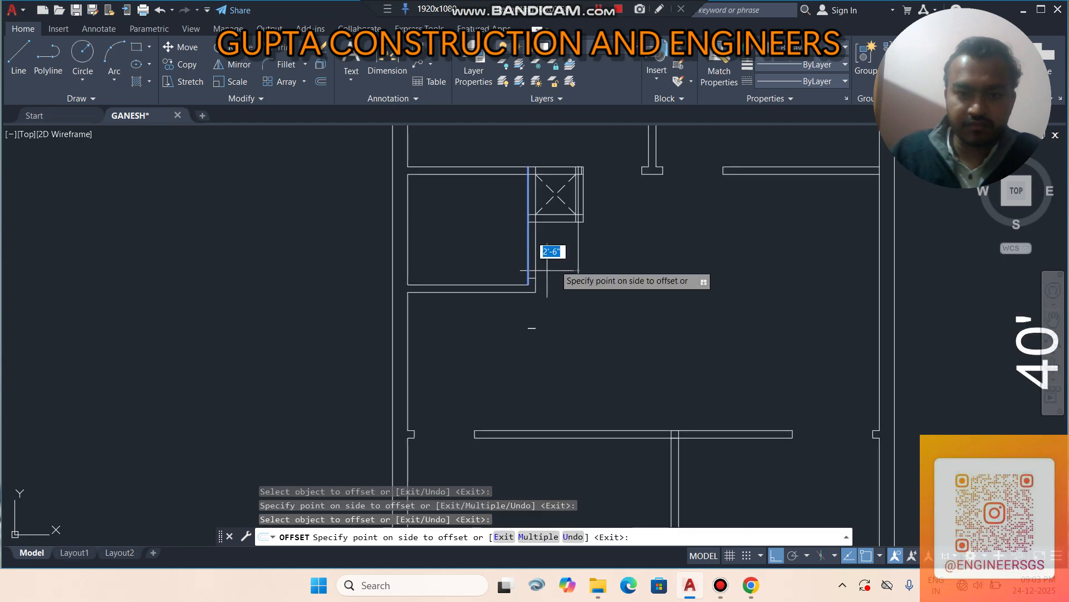
key(Escape)
Step: Offset the jamb line in the room's right wall 2'6" upward, toward the crossed shaft
scroll(567, 260, up, 4)
key(Return)
key(Return)
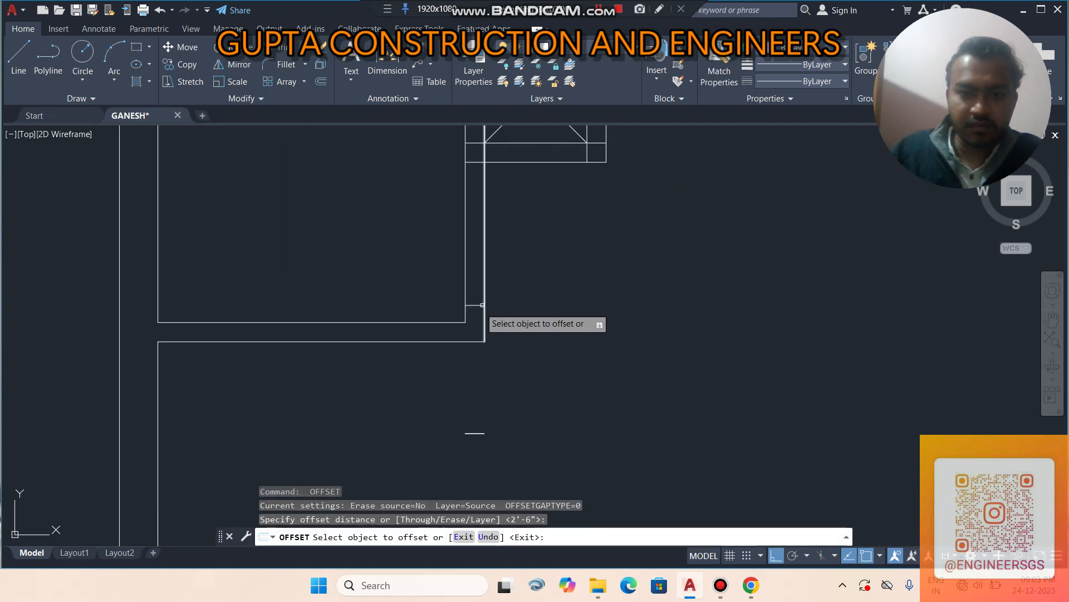
click(477, 307)
click(513, 219)
key(Escape)
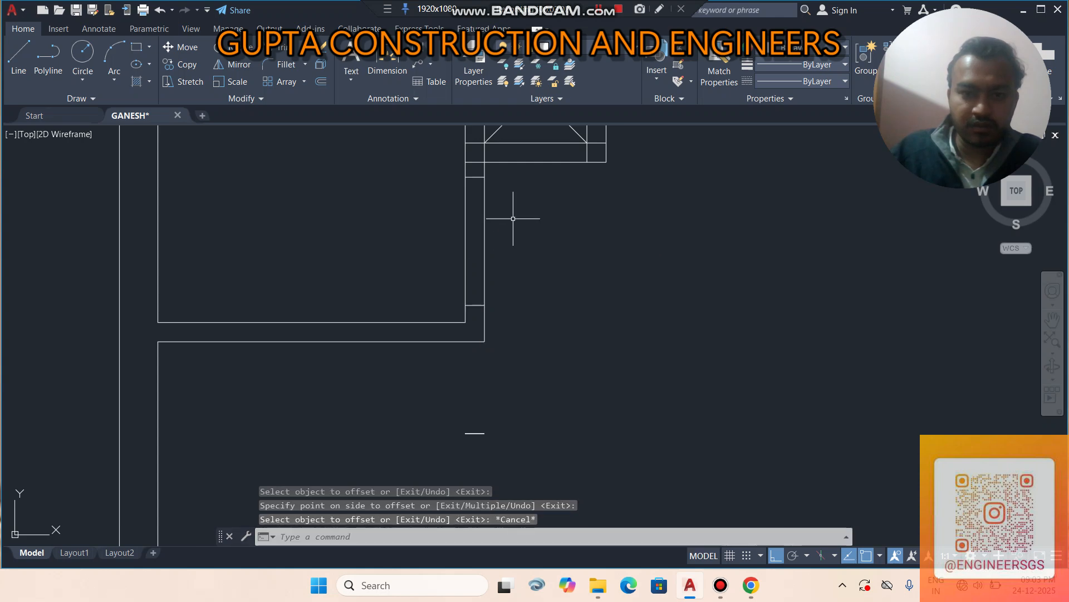
Step: Delete the stray jamb line lying below the room beside the crossed shaft
text(TR)
key(Return)
key(Escape)
click(485, 384)
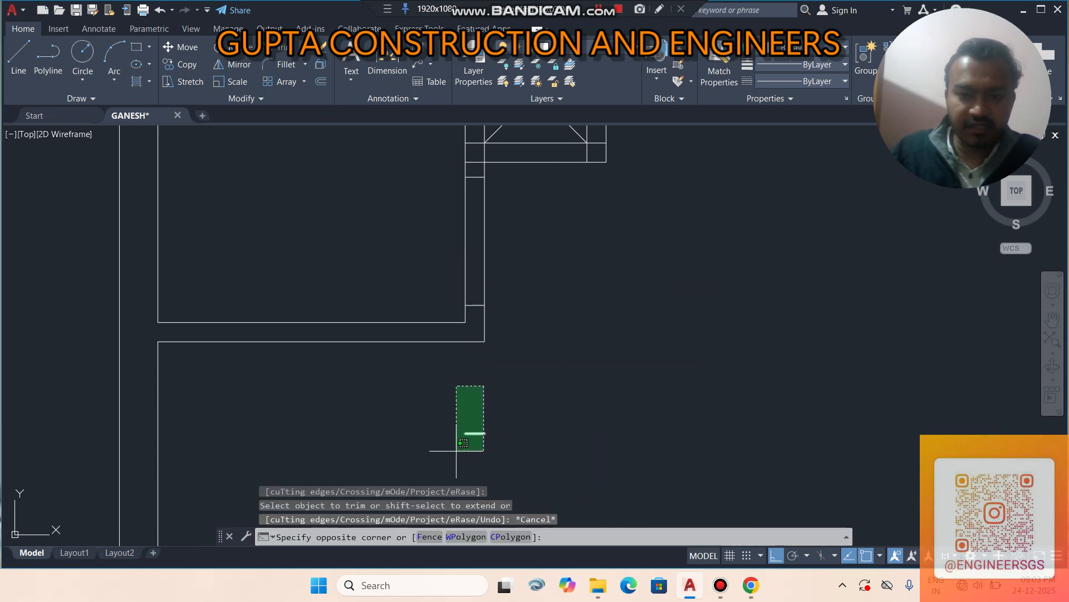
click(459, 447)
key(Delete)
Step: Trim both wall lines between the two jamb lines to open the doorway in the room's right wall
text(TR)
key(Return)
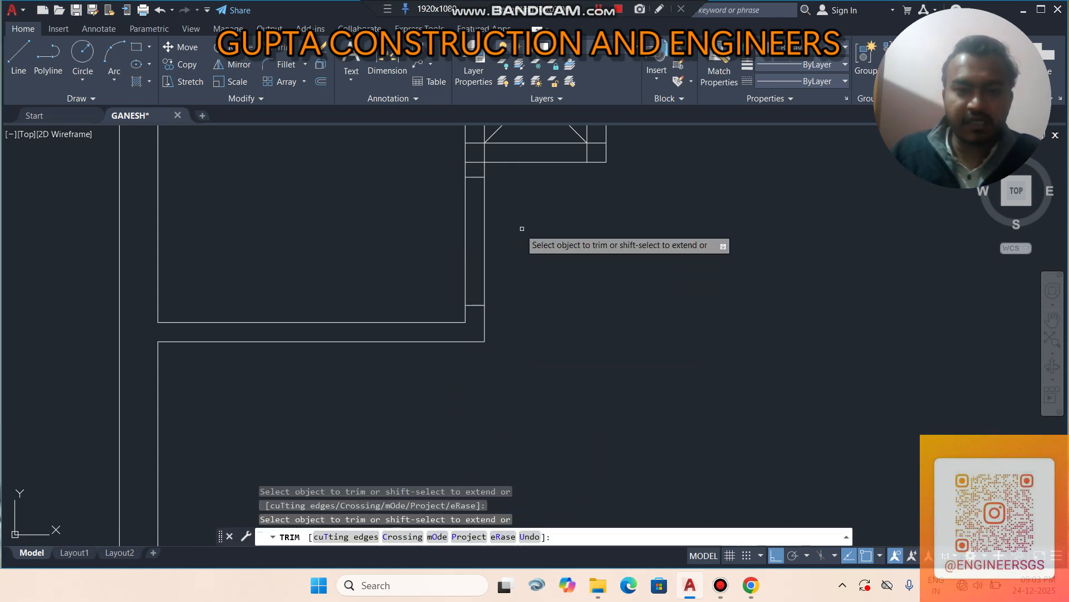
click(530, 216)
click(436, 207)
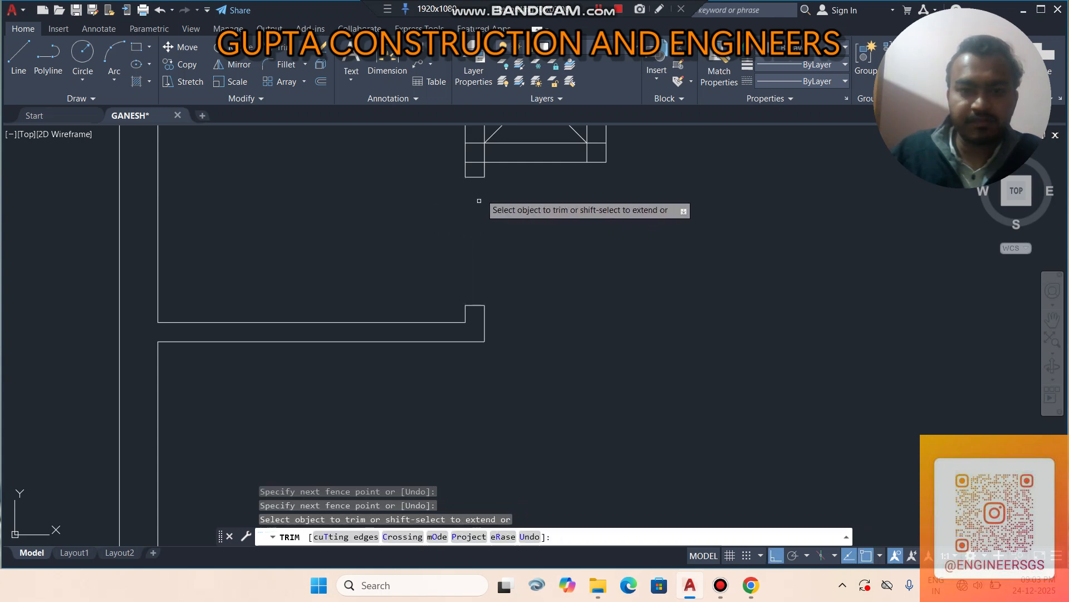
Step: Trim the leftover lines inside the wall junction at the crossed shaft's lower-left corner
scroll(483, 165, up, 5)
click(469, 148)
click(447, 179)
scroll(467, 219, down, 3)
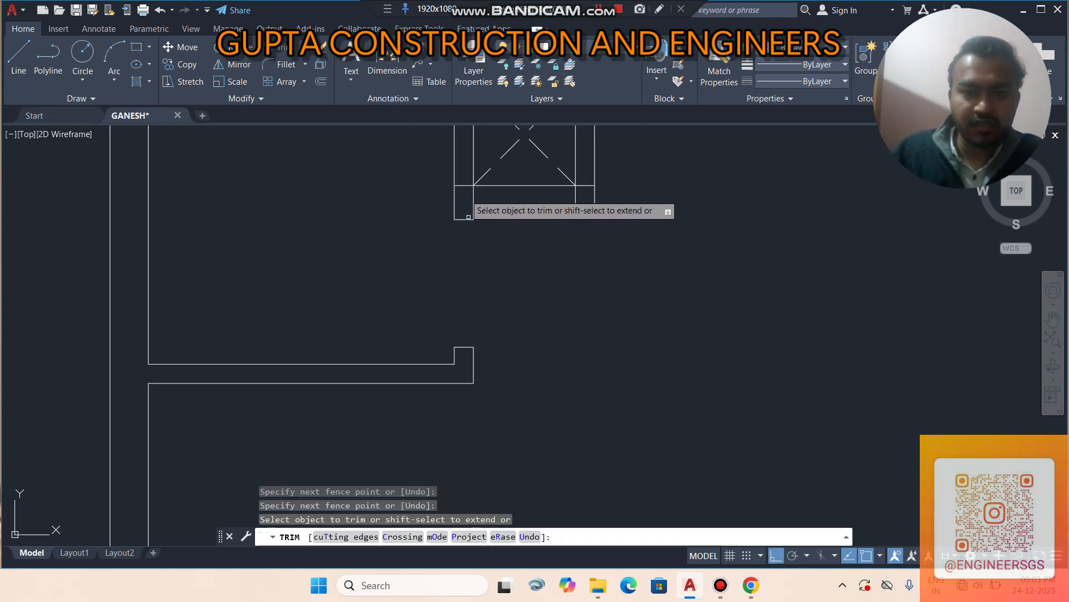
scroll(464, 182, up, 2)
click(464, 182)
click(459, 213)
click(460, 211)
click(515, 214)
key(Return)
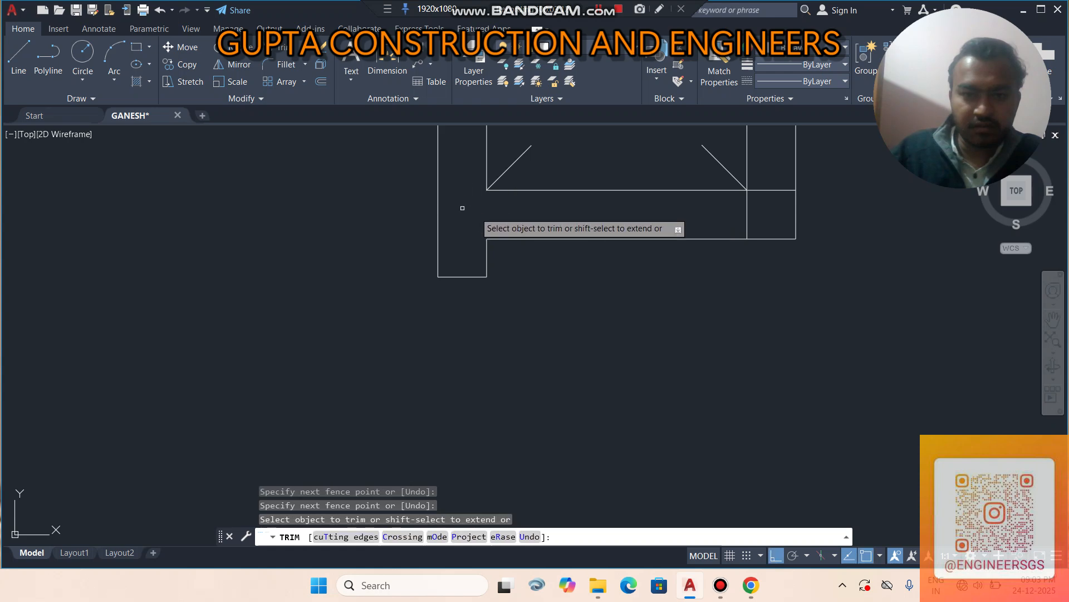
scroll(462, 234, down, 4)
key(Escape)
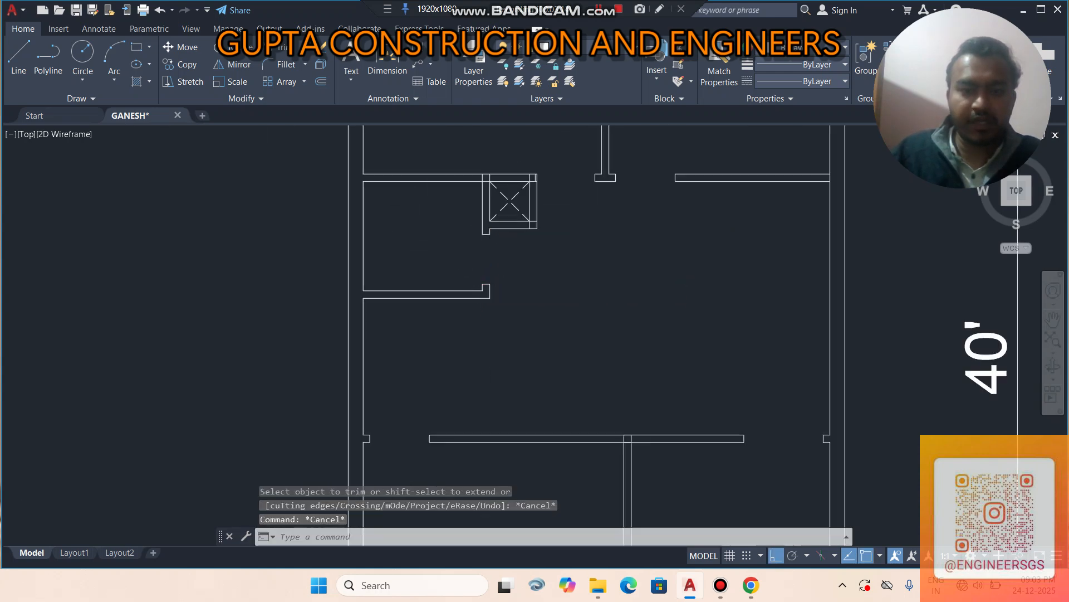
scroll(427, 258, down, 3)
scroll(427, 259, up, 2)
scroll(433, 369, down, 3)
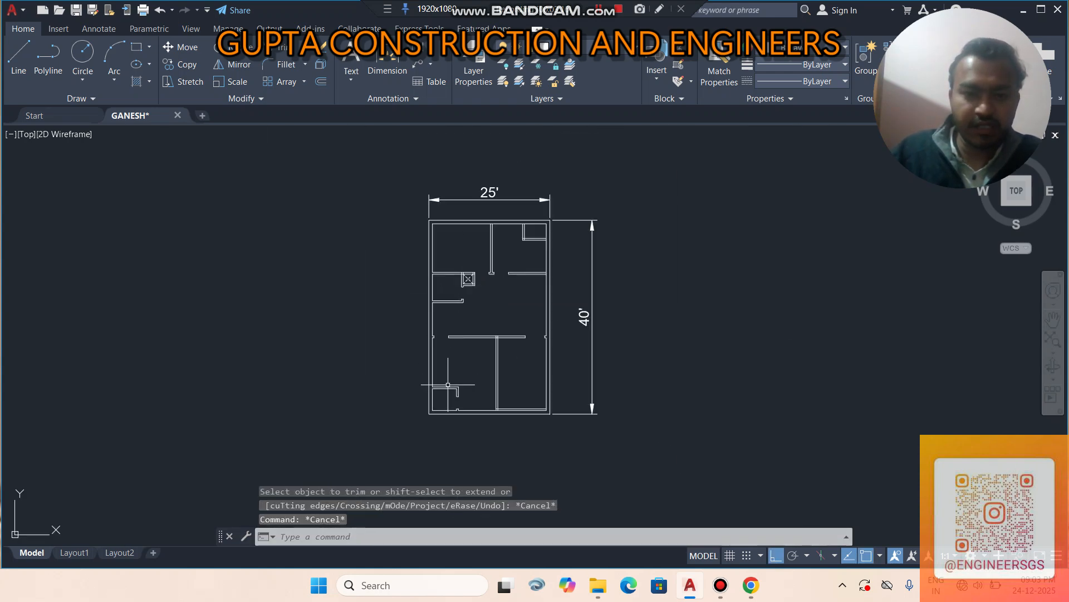
scroll(440, 384, up, 3)
scroll(445, 390, down, 4)
scroll(527, 287, up, 2)
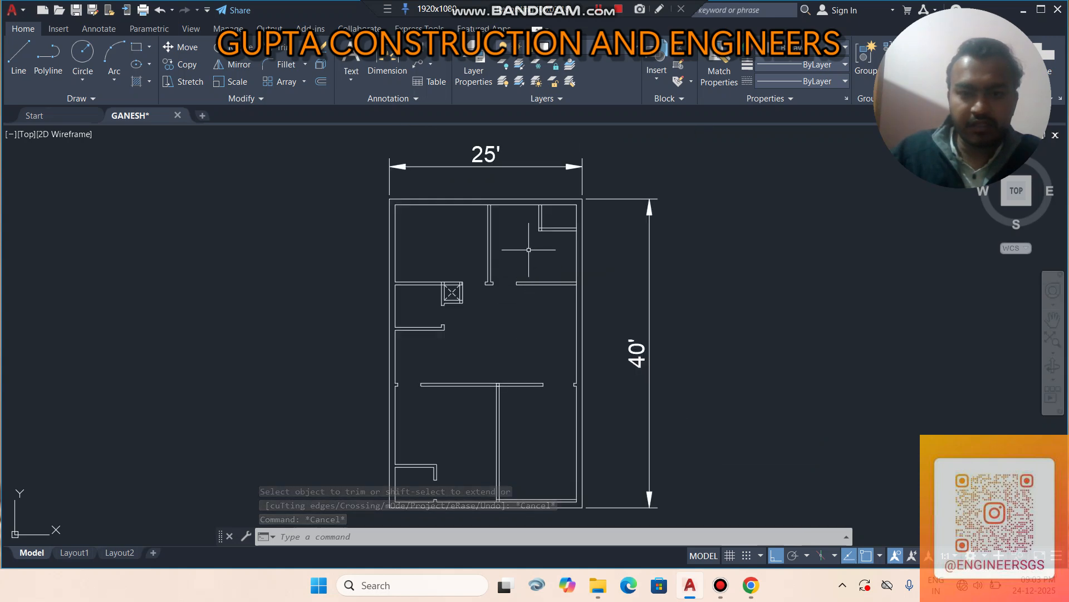
Step: Offset the inner line of the small upper-right corner room's bottom wall 4 inches upward
scroll(545, 223, up, 4)
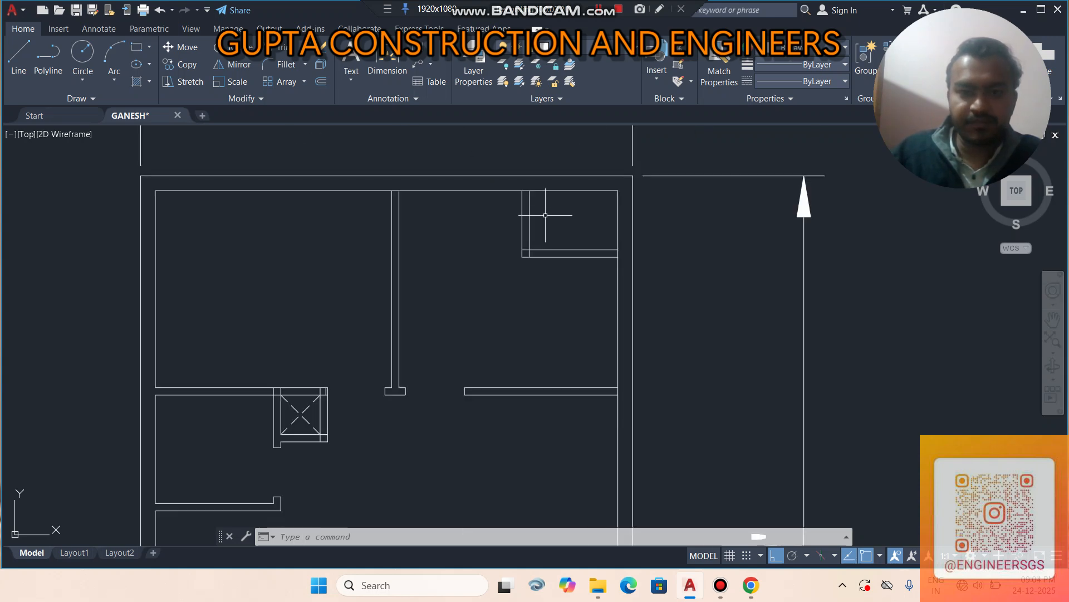
scroll(545, 221, up, 4)
text(o)
key(Return)
text(4)
key(Return)
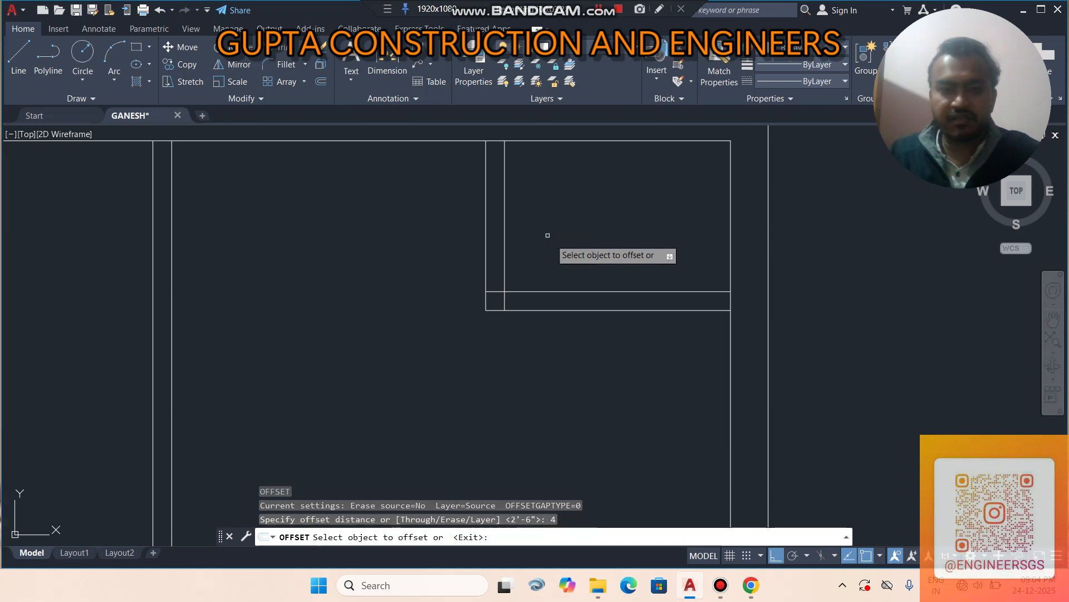
click(541, 291)
click(542, 261)
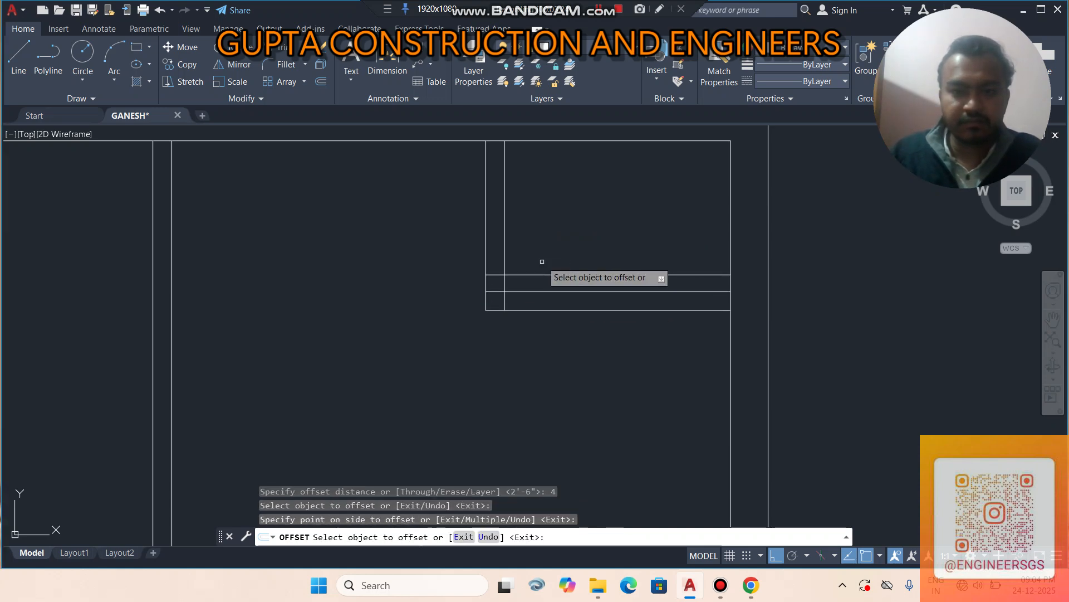
Step: Trim the offset line inside the small corner room so only the jamb across its left wall remains
key(Escape)
text(tr)
key(Return)
click(553, 264)
click(530, 279)
click(529, 280)
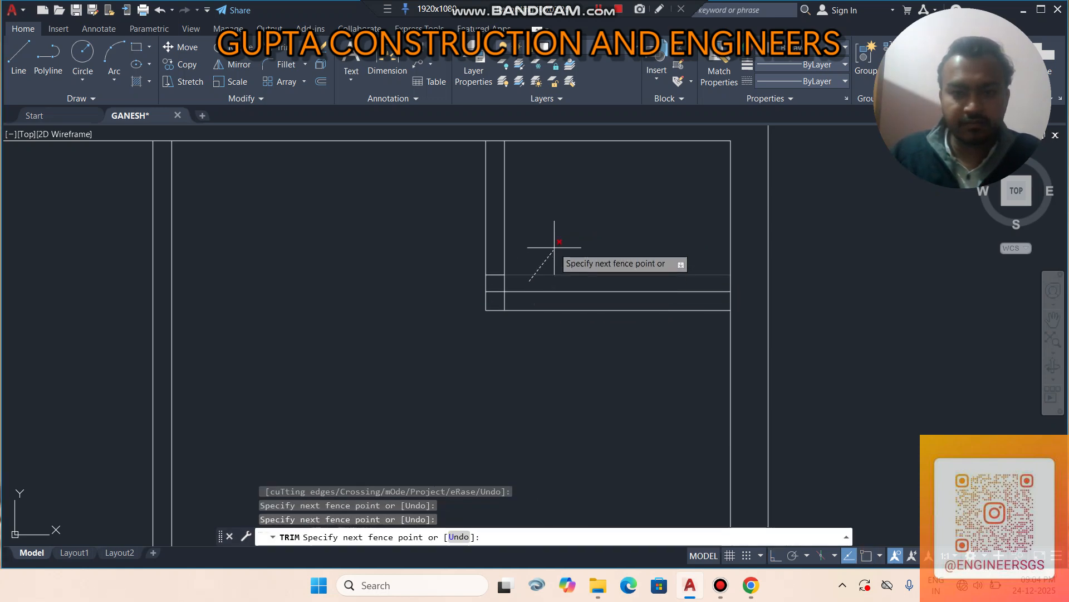
click(553, 246)
key(Escape)
text(o)
key(Return)
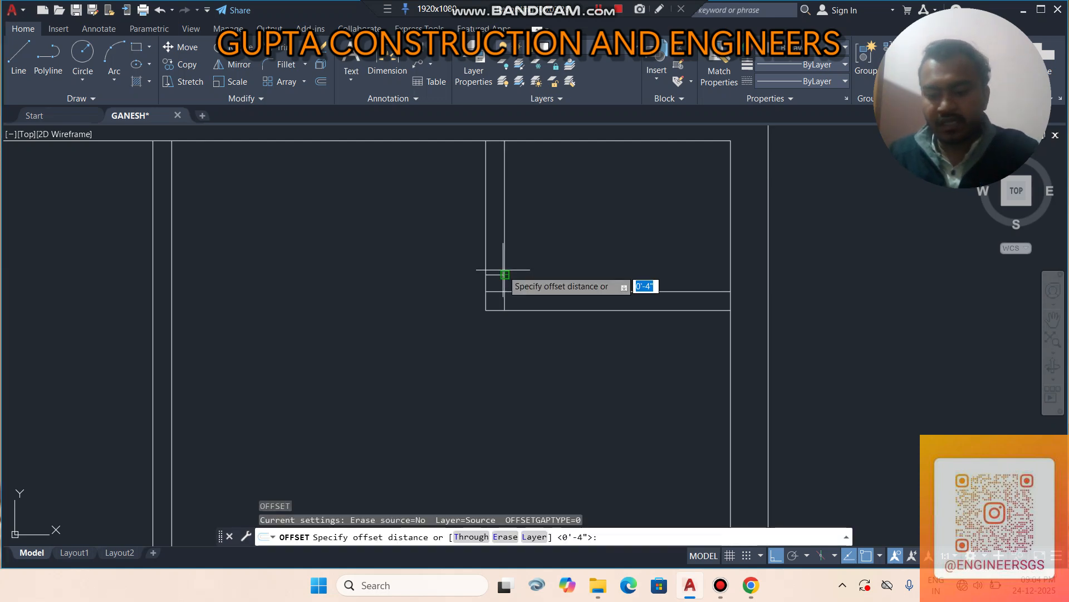
key(Return)
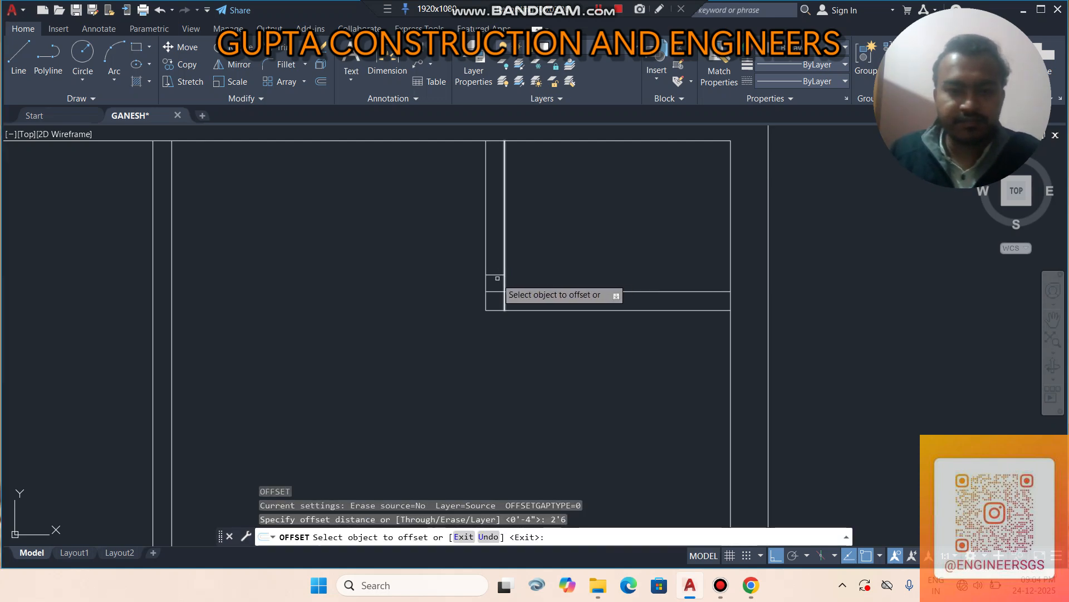
click(503, 281)
key(Escape)
Step: Trim both lines of the small corner room's left wall above the jamb to open the doorway
text(tr)
key(Return)
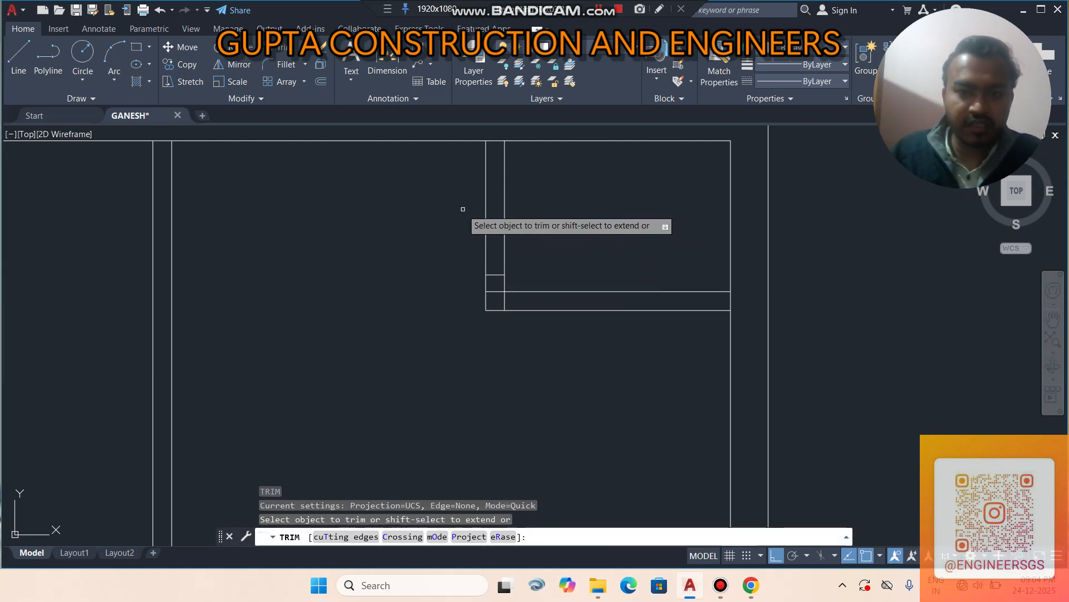
click(462, 207)
click(544, 205)
key(Return)
Step: Trim the overlapping lines inside the lower-left wall corner of the small upper-right room
scroll(498, 278, up, 3)
click(479, 261)
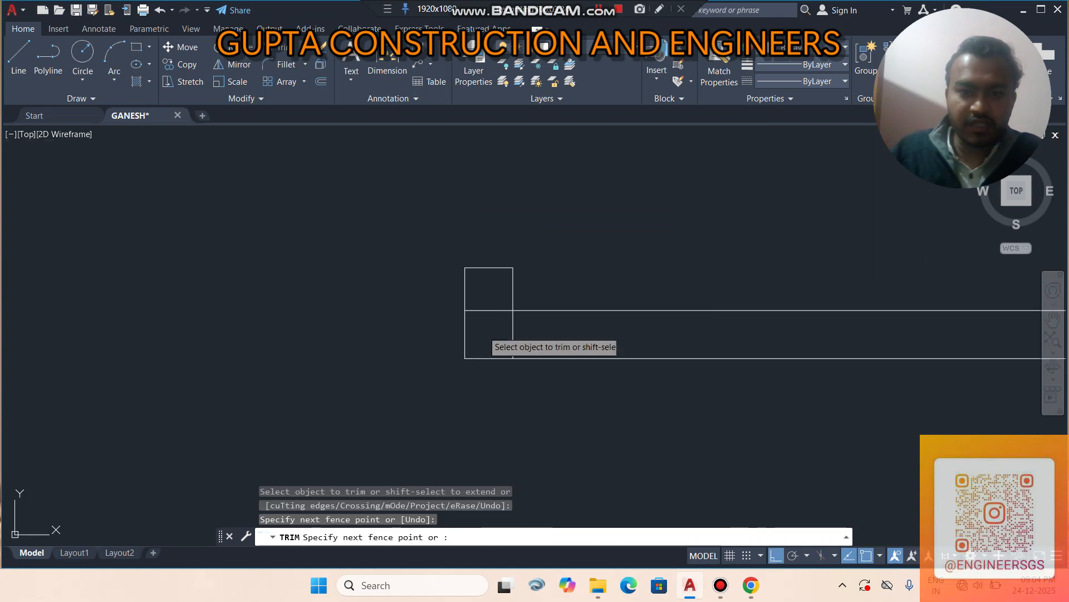
click(518, 262)
key(Return)
scroll(528, 313, down, 3)
scroll(528, 314, down, 4)
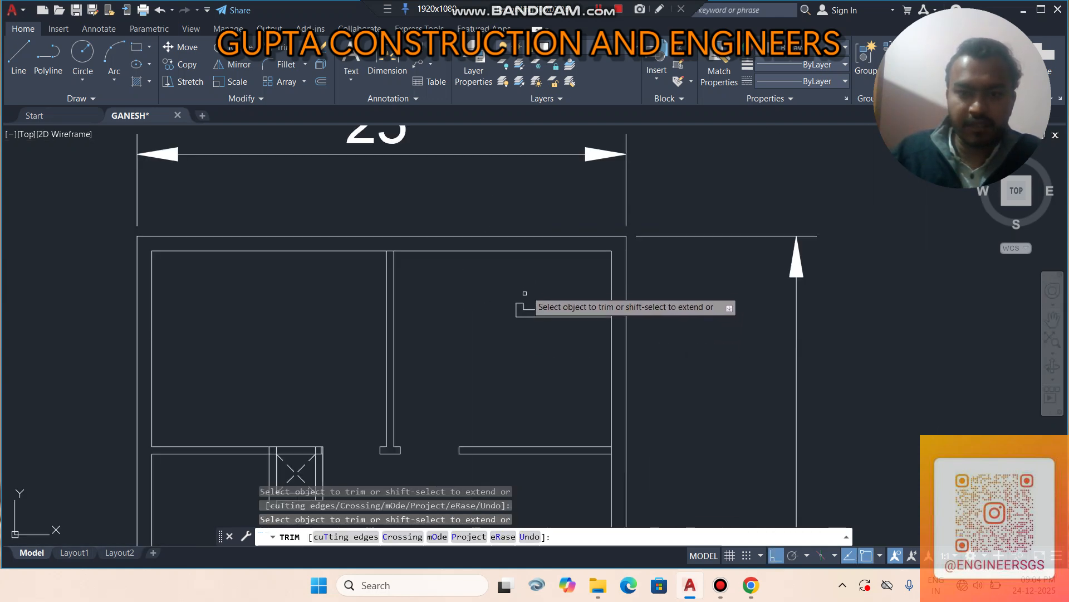
scroll(563, 321, up, 3)
key(Escape)
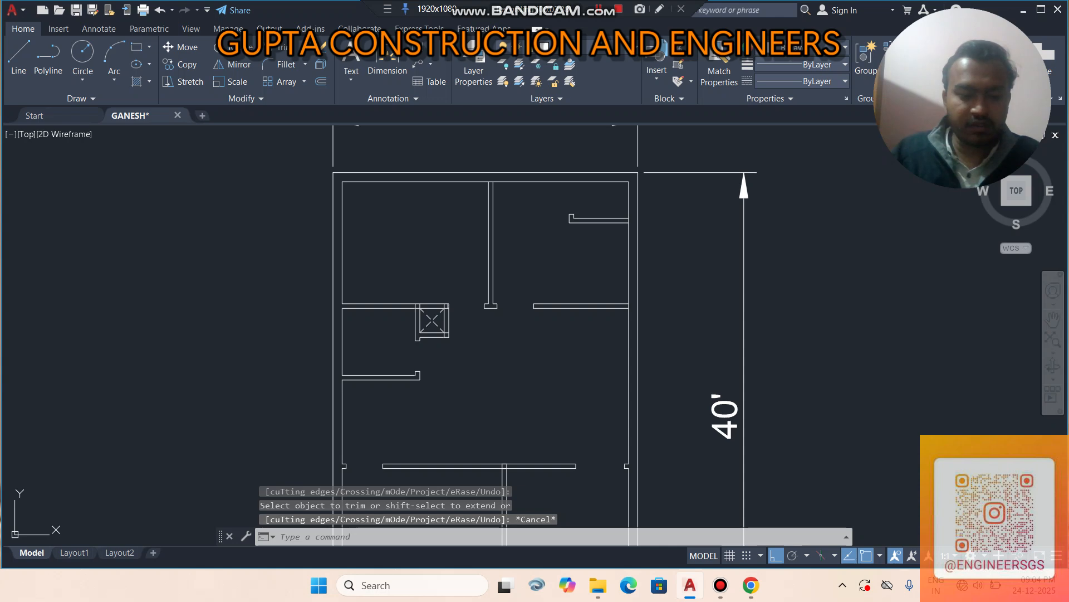
Step: Save the drawing
key(ctrl+s)
scroll(578, 252, down, 4)
scroll(579, 251, up, 4)
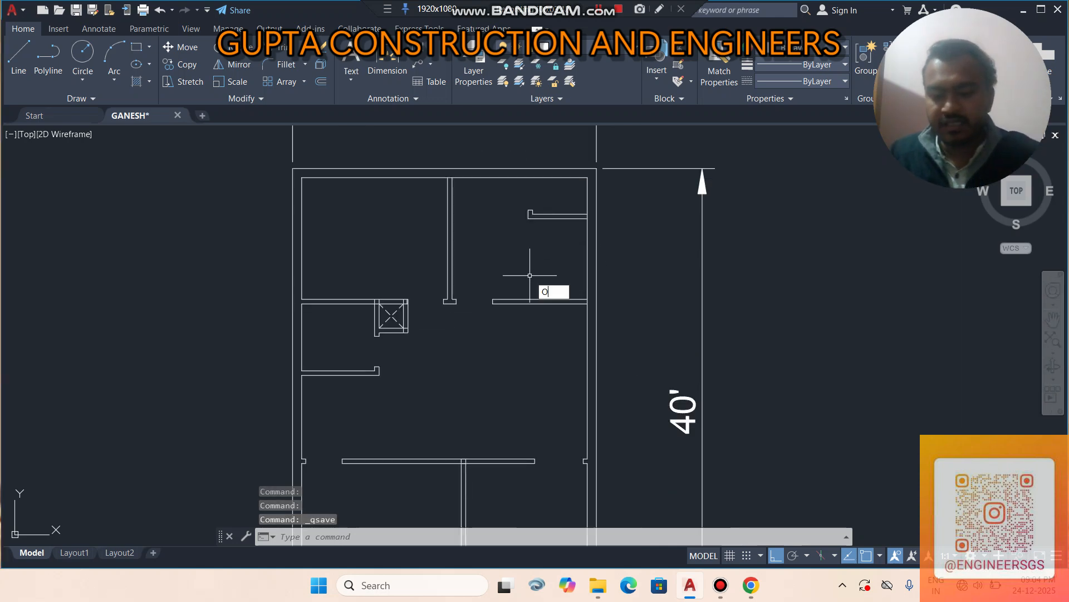
Step: Offset the upper-right room's bottom wall line 2' upward and the inner line of its right wall 2' into the room
key(Return)
text(2')
key(Return)
scroll(540, 281, up, 3)
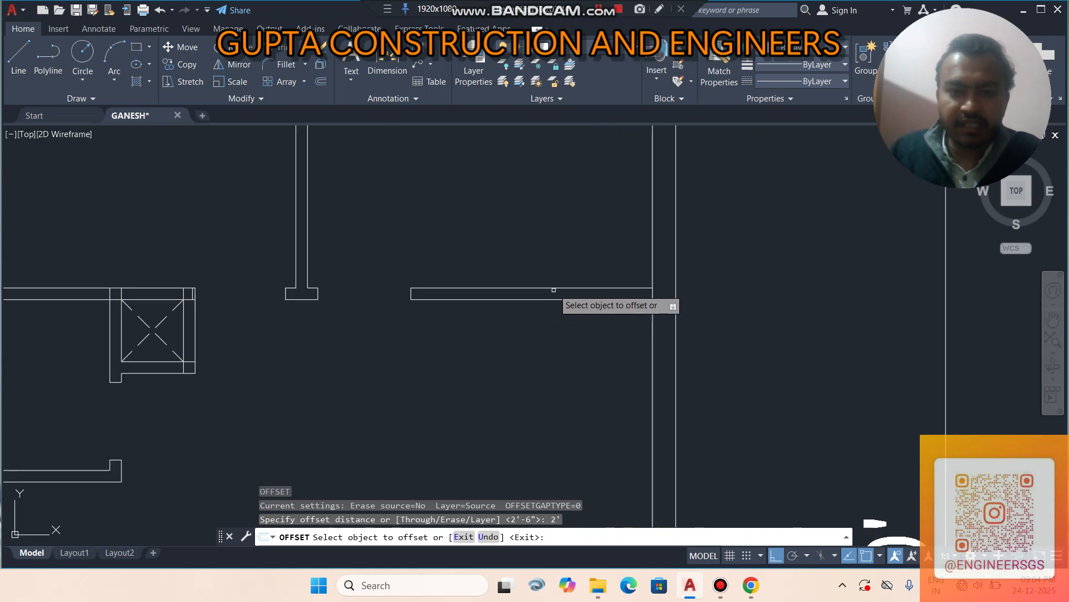
click(553, 287)
click(553, 245)
scroll(557, 245, down, 2)
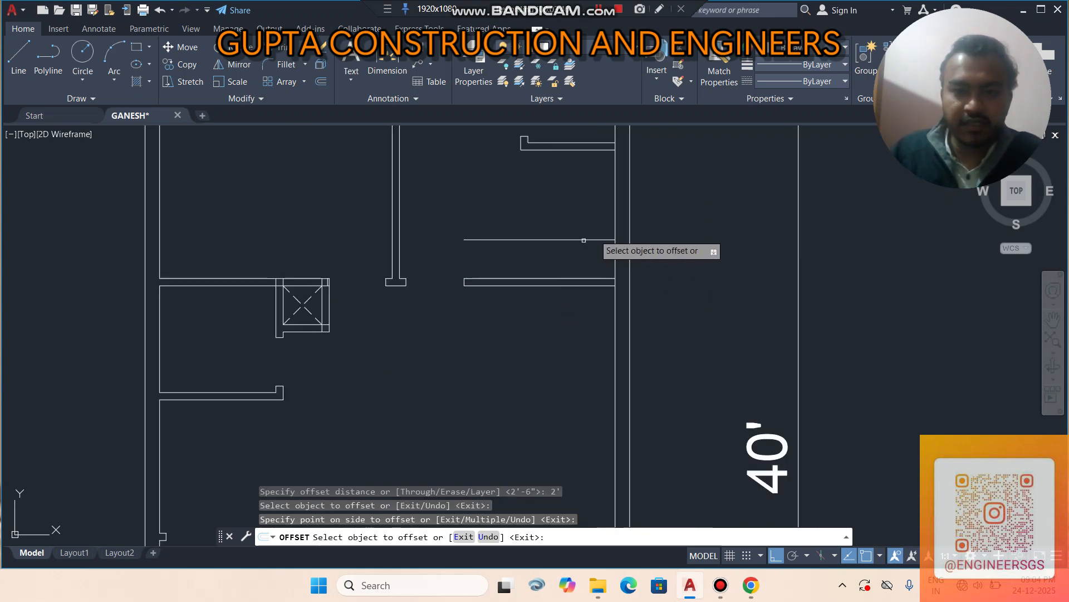
click(615, 223)
click(523, 223)
key(Escape)
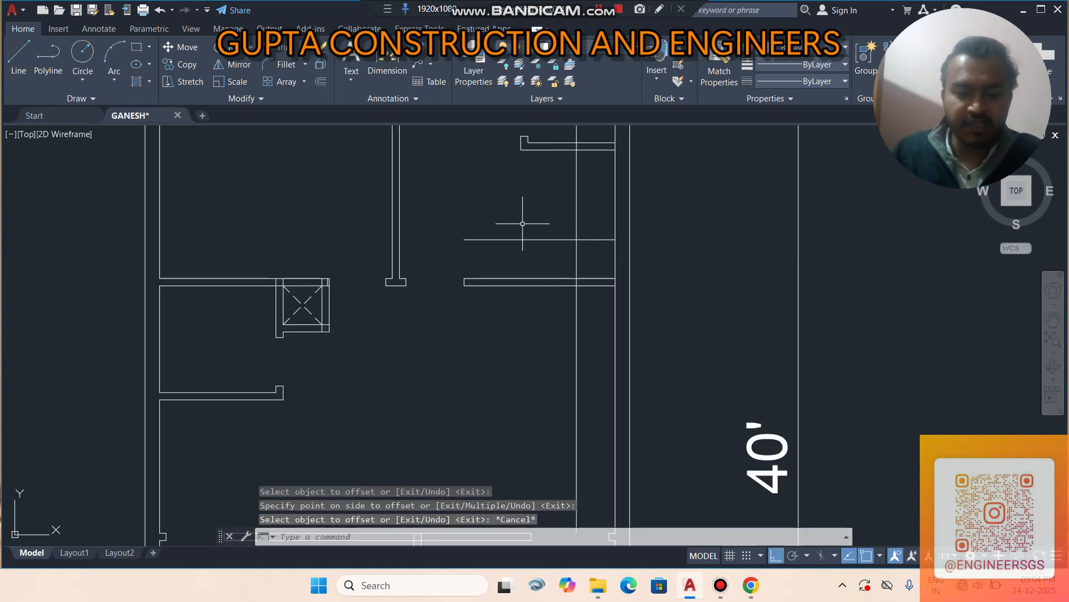
text(laytrans)
key(Return)
key(Escape)
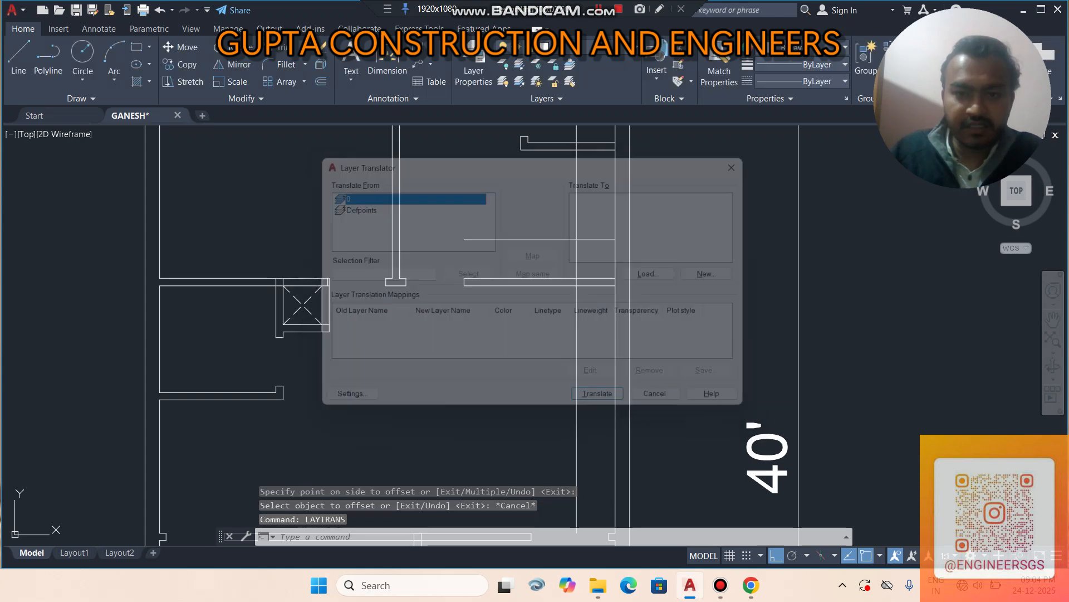
Step: Trim the vertical offset line above the small corner room's bottom wall and below the upper-right room's bottom wall
text(tr)
key(Return)
scroll(551, 195, down, 3)
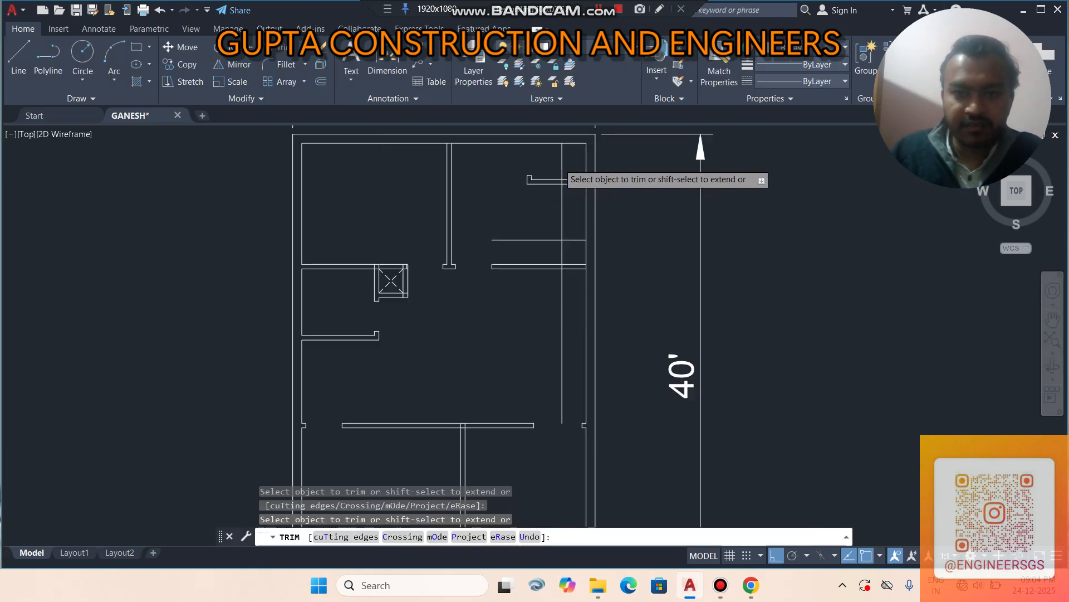
scroll(535, 167, up, 3)
drag(585, 150, 529, 139)
click(563, 362)
click(576, 359)
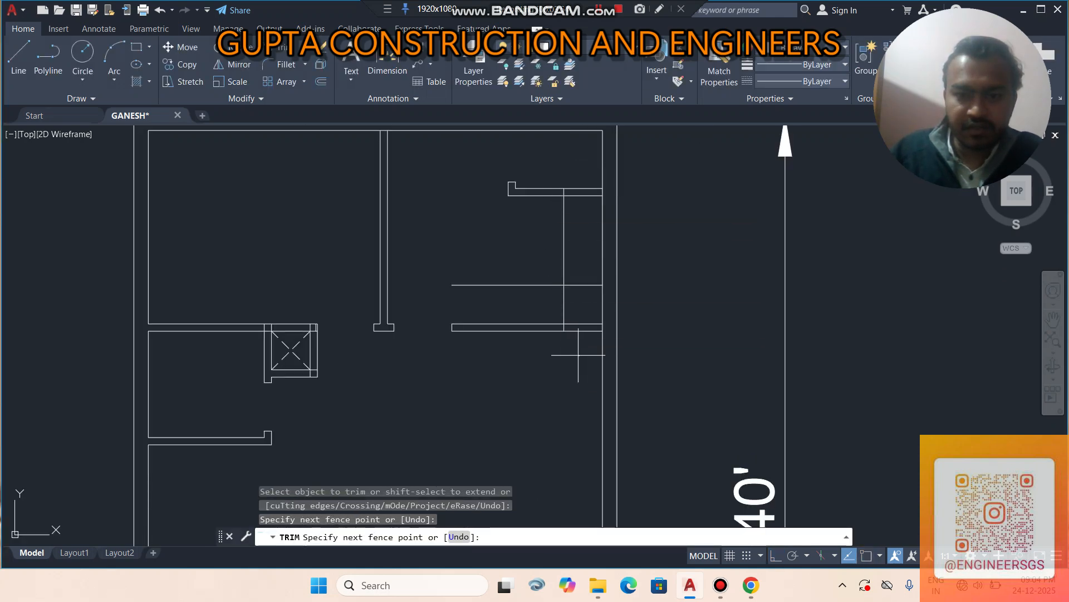
click(525, 337)
key(Return)
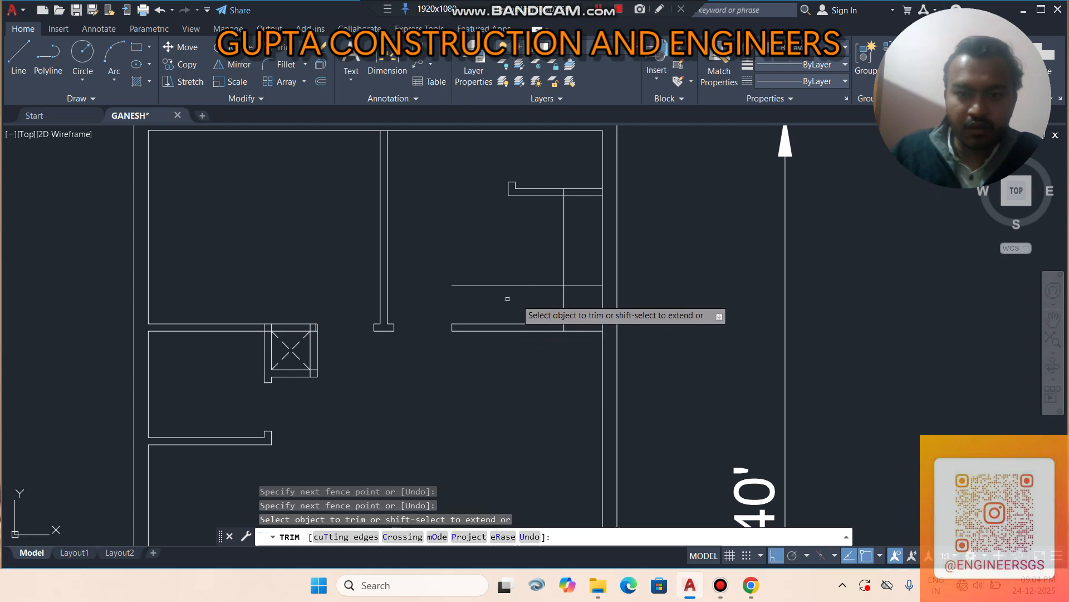
Step: Trim the excess ends where the two offset lines cross so that they meet in a clean corner
scroll(570, 289, up, 4)
click(575, 267)
click(573, 340)
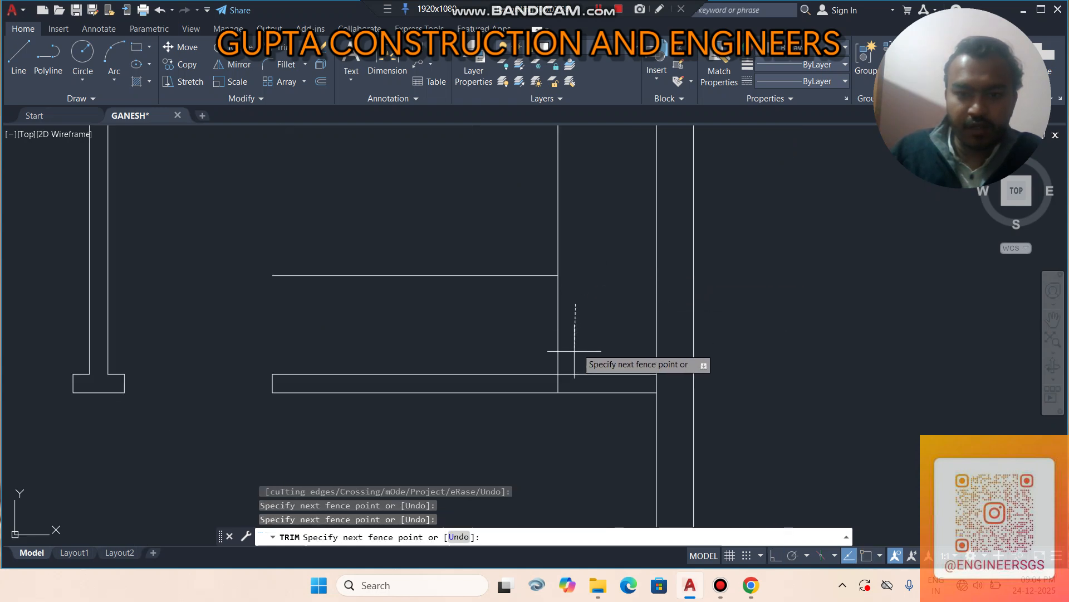
key(Return)
click(566, 382)
click(538, 377)
key(Return)
scroll(538, 343, down, 3)
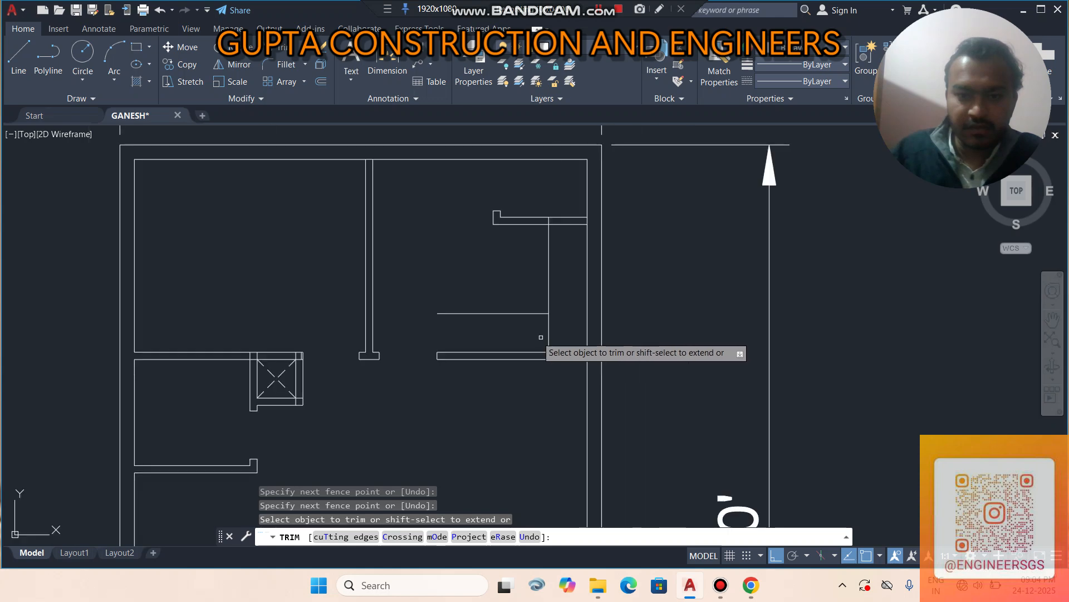
scroll(557, 332, up, 3)
click(500, 320)
key(Escape)
scroll(501, 287, down, 4)
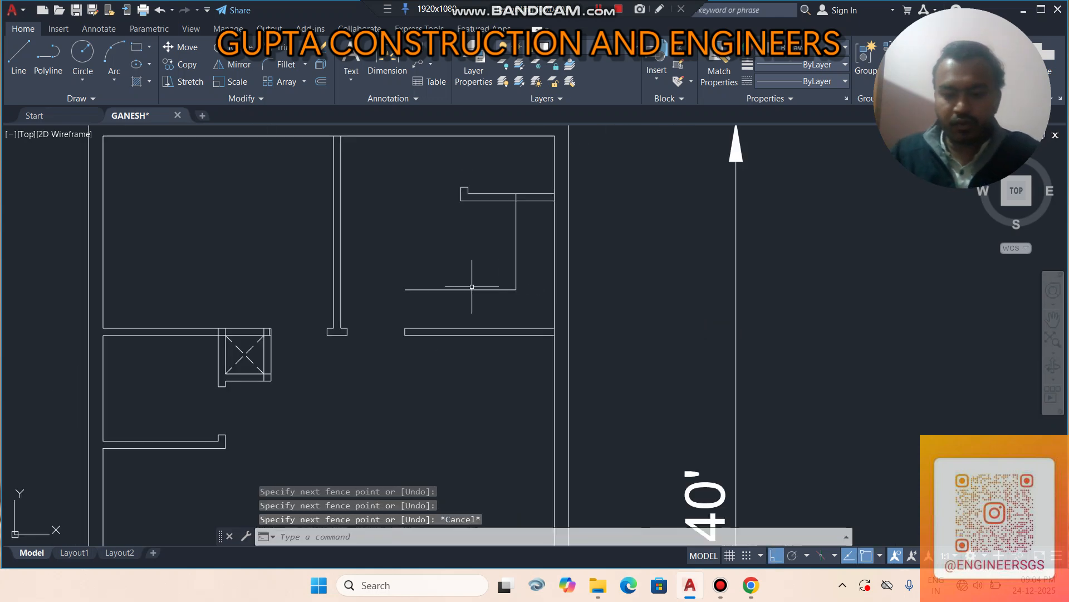
Step: Draw a vertical line from the left end of the horizontal offset line down to the wall
text(l)
key(Return)
scroll(426, 298, up, 4)
click(335, 279)
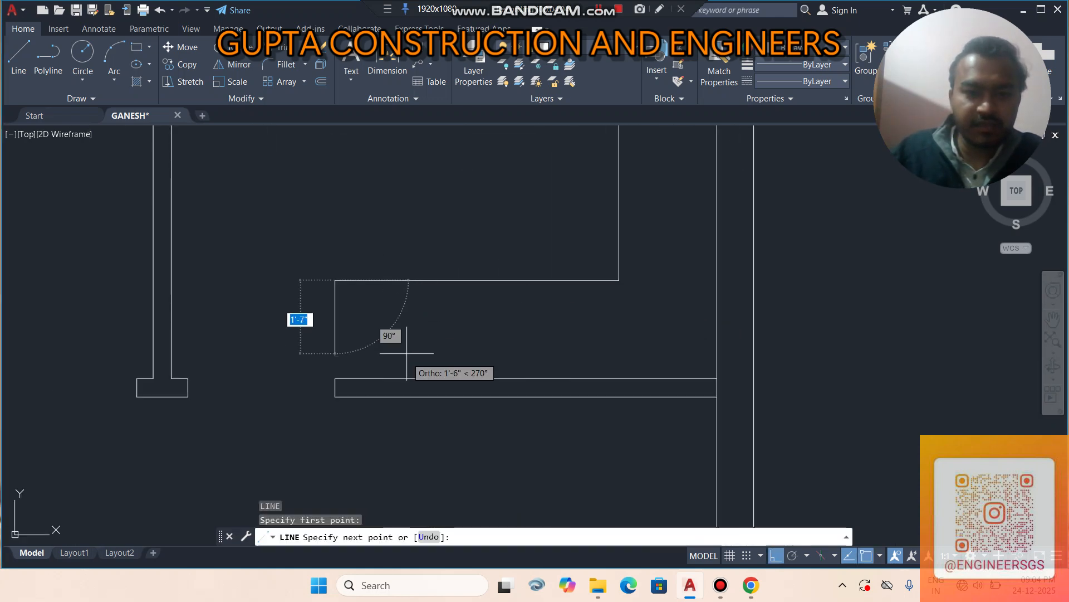
click(335, 378)
key(Escape)
Step: Move the short vertical end line about 1'-5" to the right along the wall
click(374, 337)
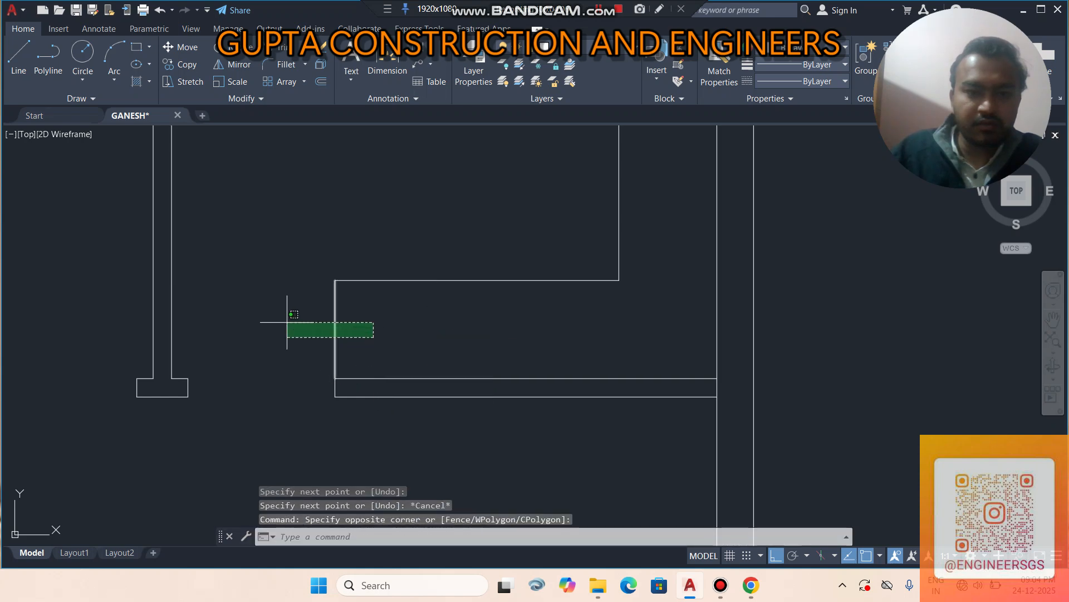
text(m)
key(Return)
click(335, 329)
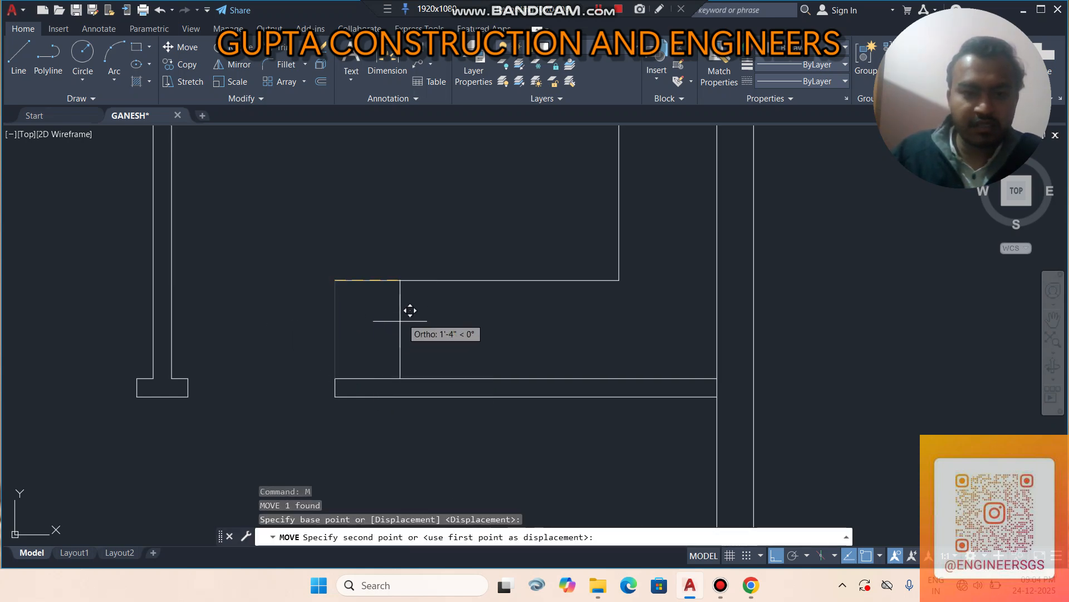
click(405, 313)
key(Escape)
Step: Trim the part of the horizontal offset line extending left of the moved end line
key(Return)
click(382, 239)
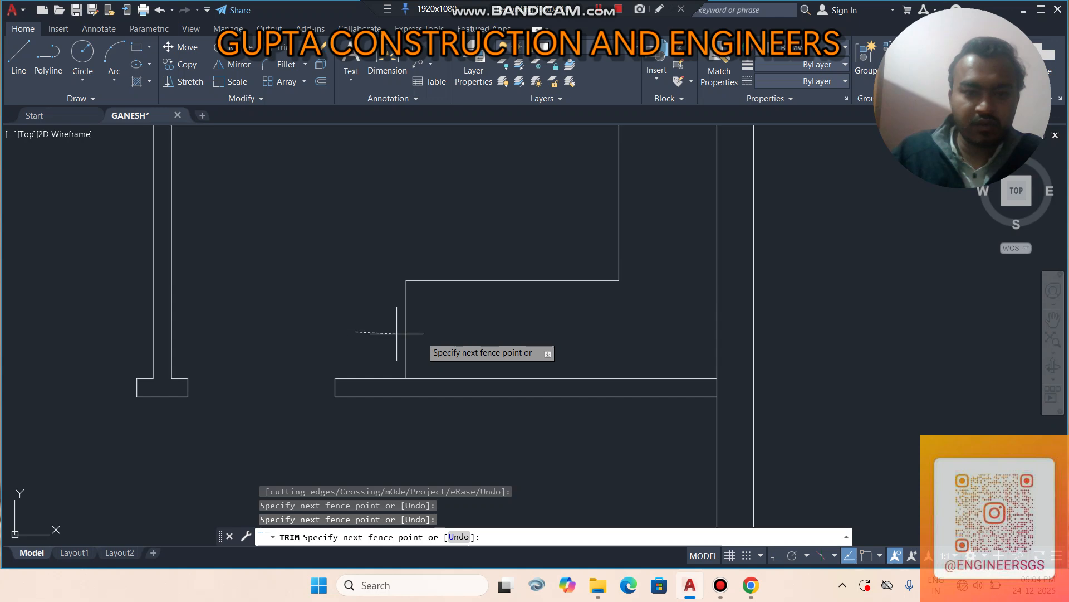
key(Escape)
Step: Hatch the L-shaped counter area with the ANGLE pattern and save the drawing
scroll(425, 315, down, 5)
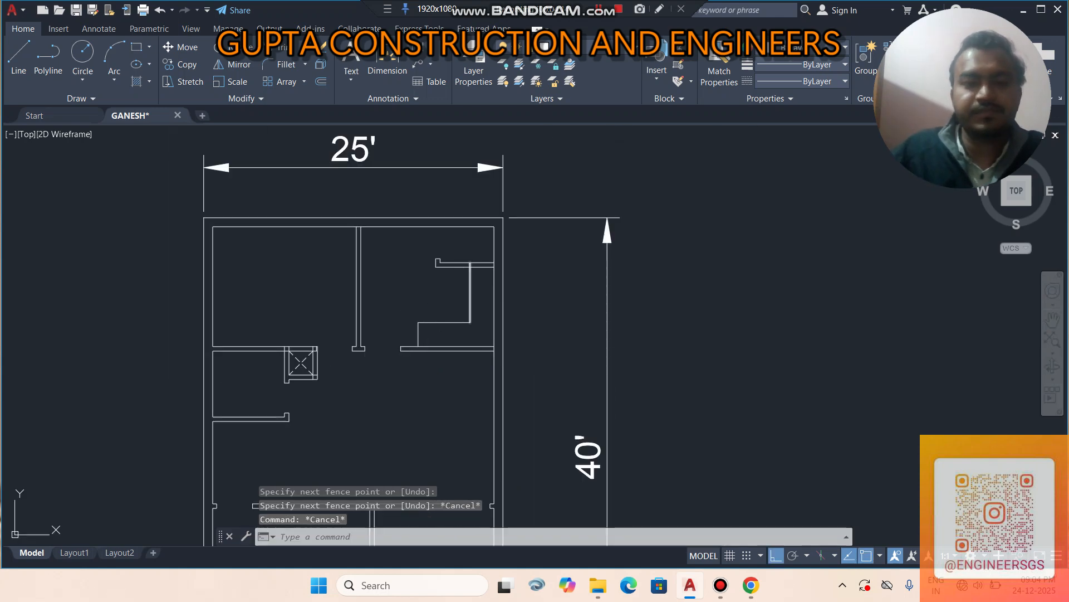
text(h)
key(Return)
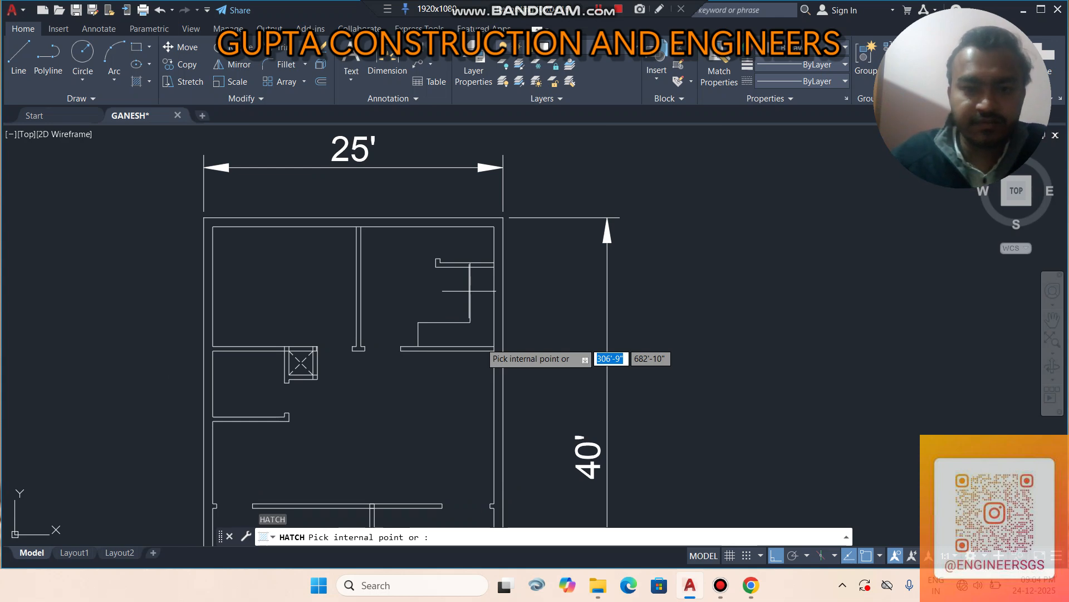
scroll(511, 404, up, 2)
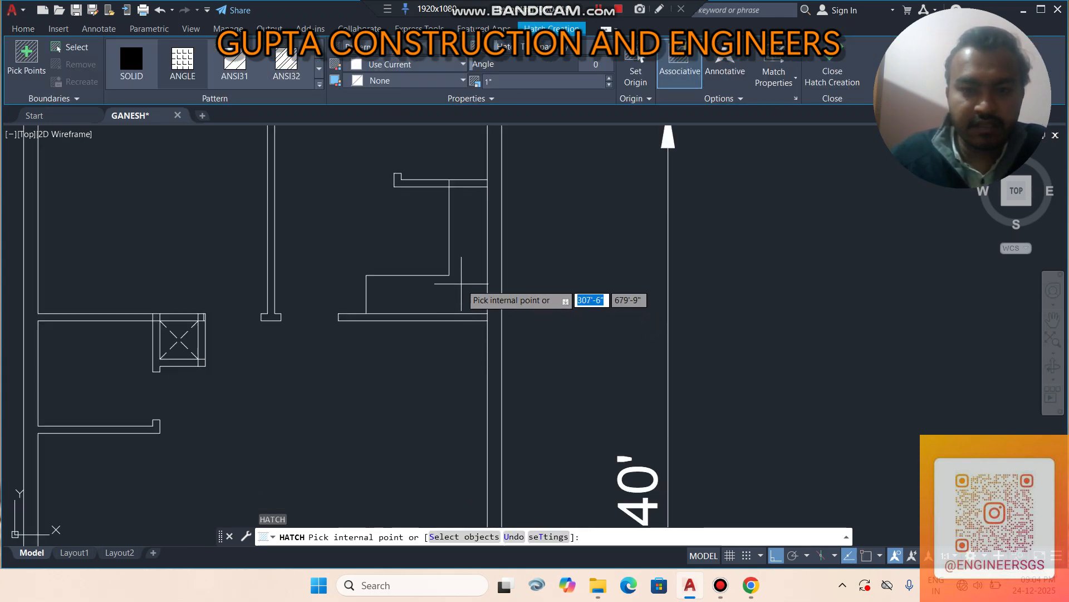
key(Escape)
scroll(458, 279, down, 5)
scroll(454, 269, up, 3)
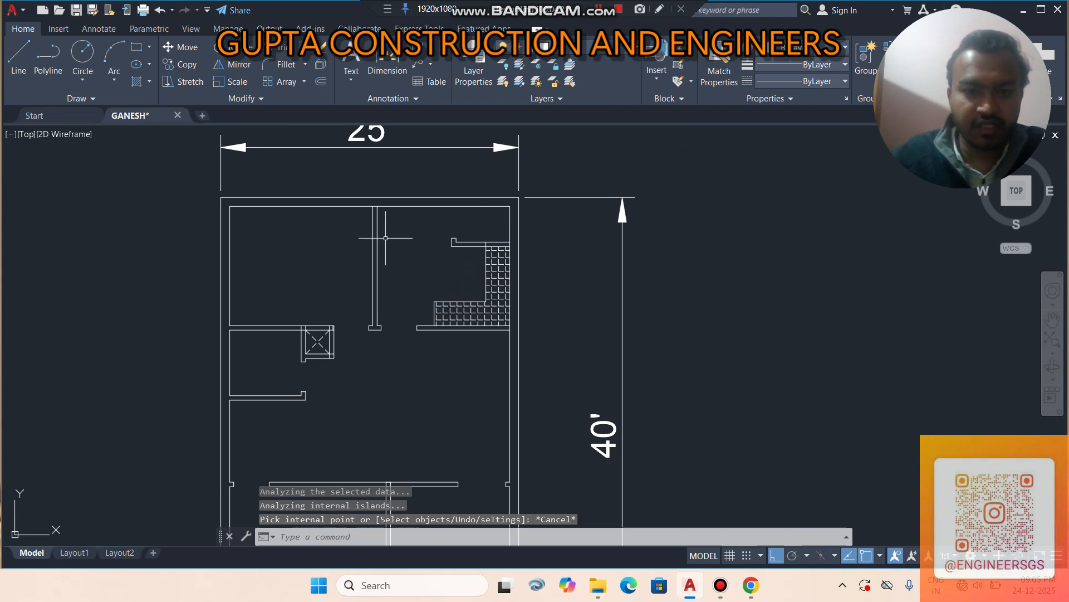
scroll(446, 284, up, 3)
key(Escape)
scroll(454, 286, down, 3)
scroll(542, 259, up, 2)
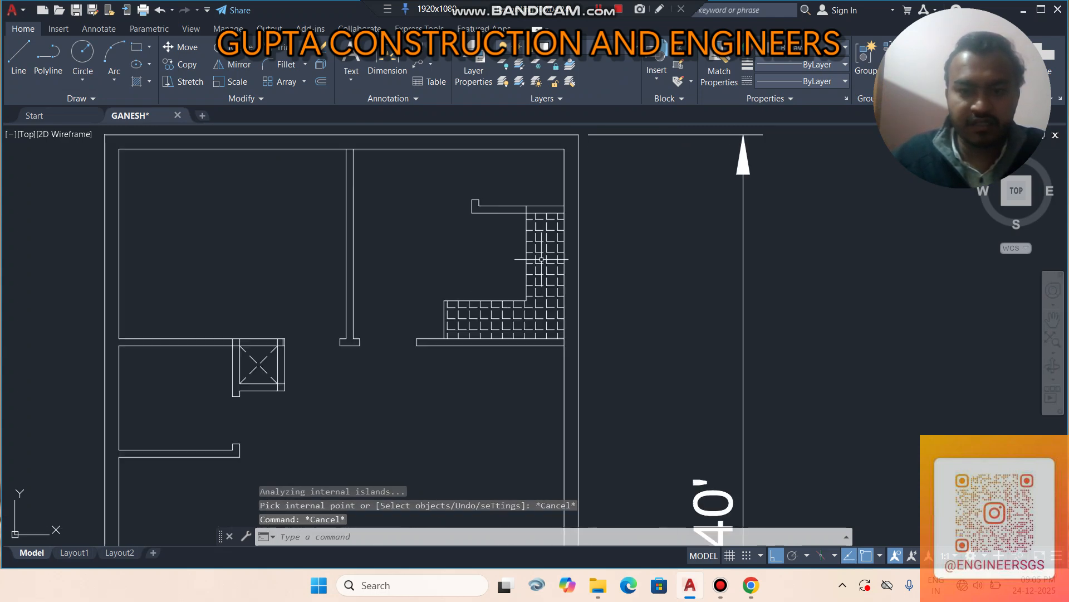
scroll(524, 308, down, 2)
key(ctrl+s)
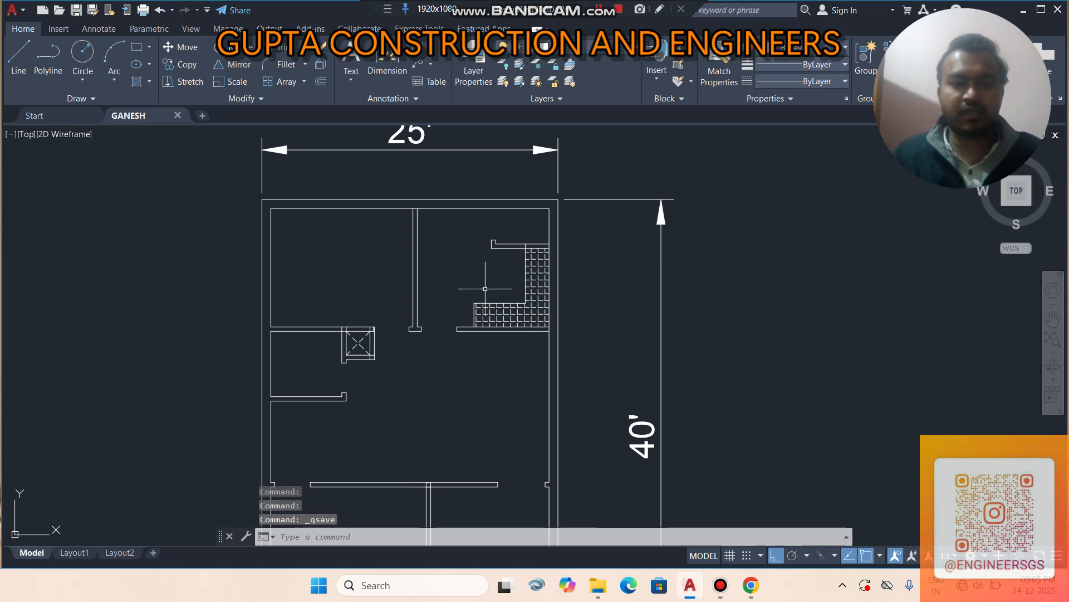
Step: Measure the vertical clearance between the middle horizontal wall and the wall below the counter, without placing a dimension
scroll(485, 289, down, 2)
scroll(481, 277, up, 2)
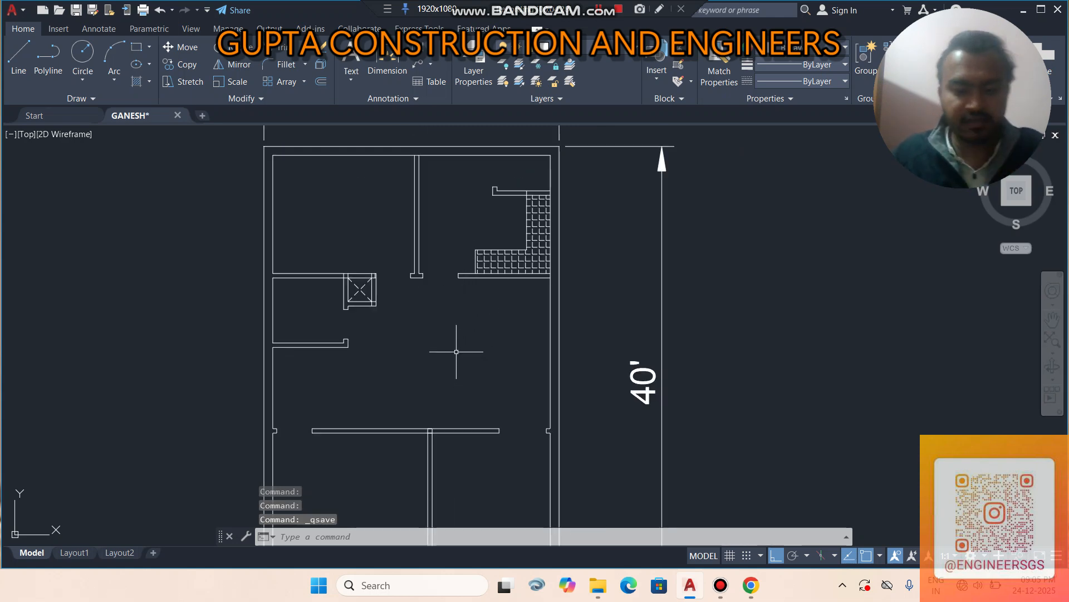
text(dli)
key(Return)
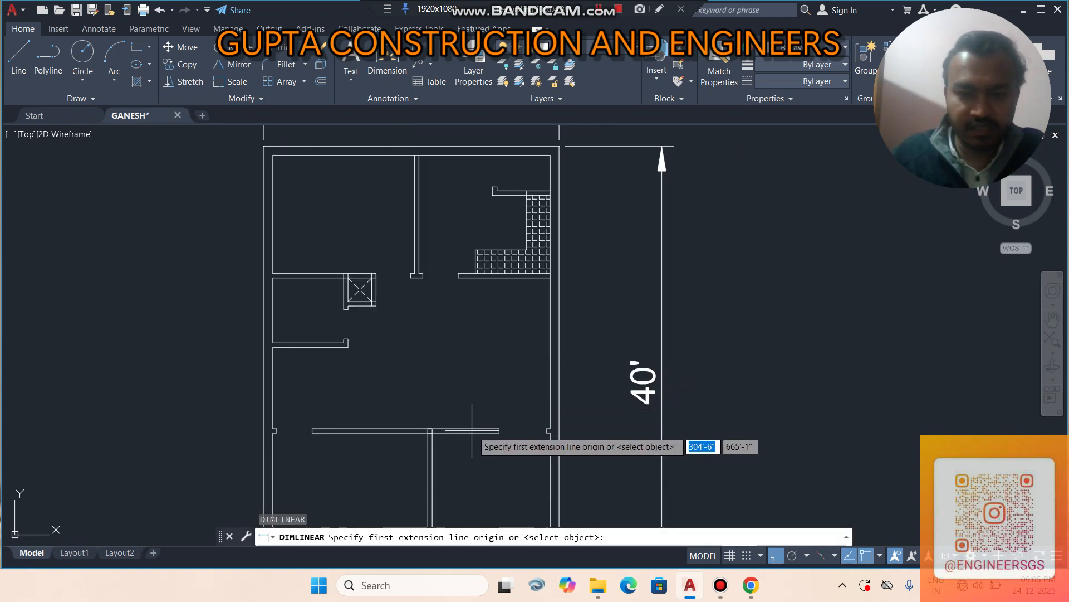
click(497, 430)
scroll(479, 329, up, 3)
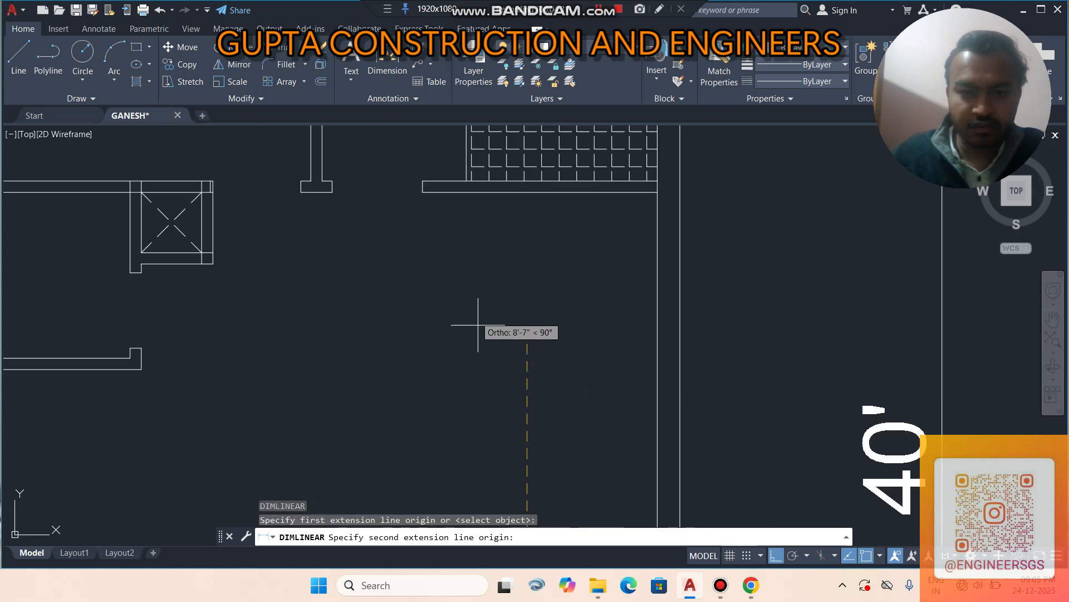
click(527, 192)
scroll(501, 256, down, 2)
key(Escape)
scroll(492, 277, down, 4)
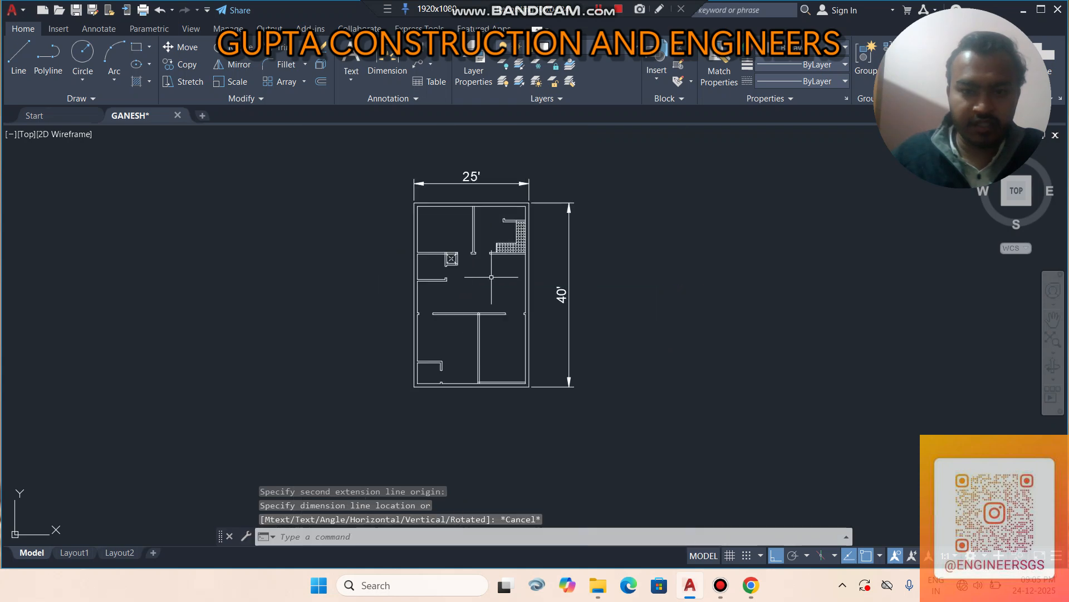
Step: Measure the counter room's depth from its lower wall to the upper outer wall without placing a dimension, and save
key(Return)
scroll(493, 242, up, 6)
click(494, 275)
scroll(493, 390, down, 2)
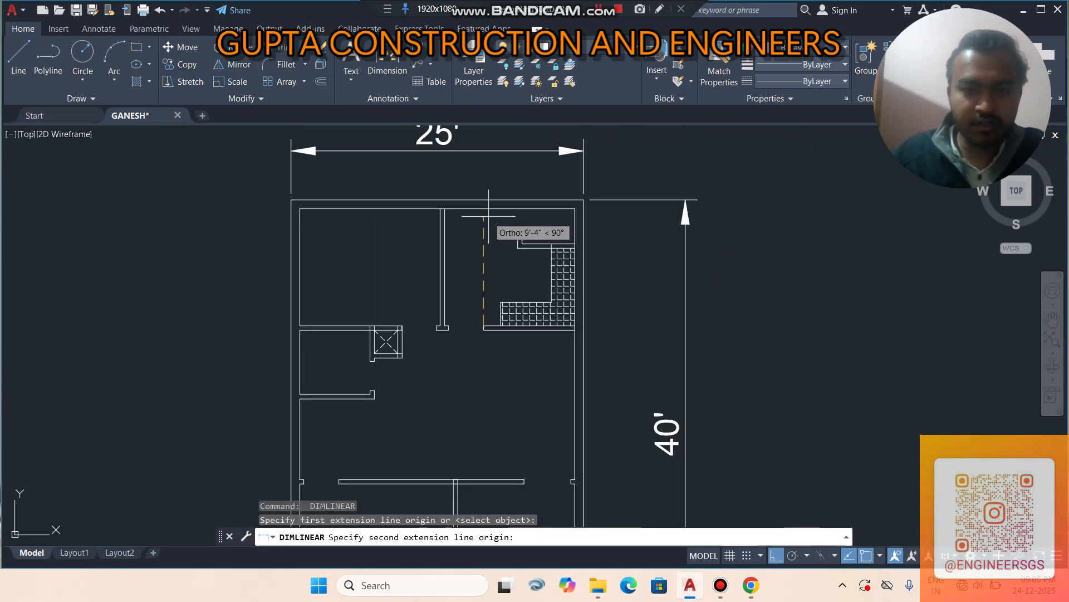
click(483, 210)
key(Escape)
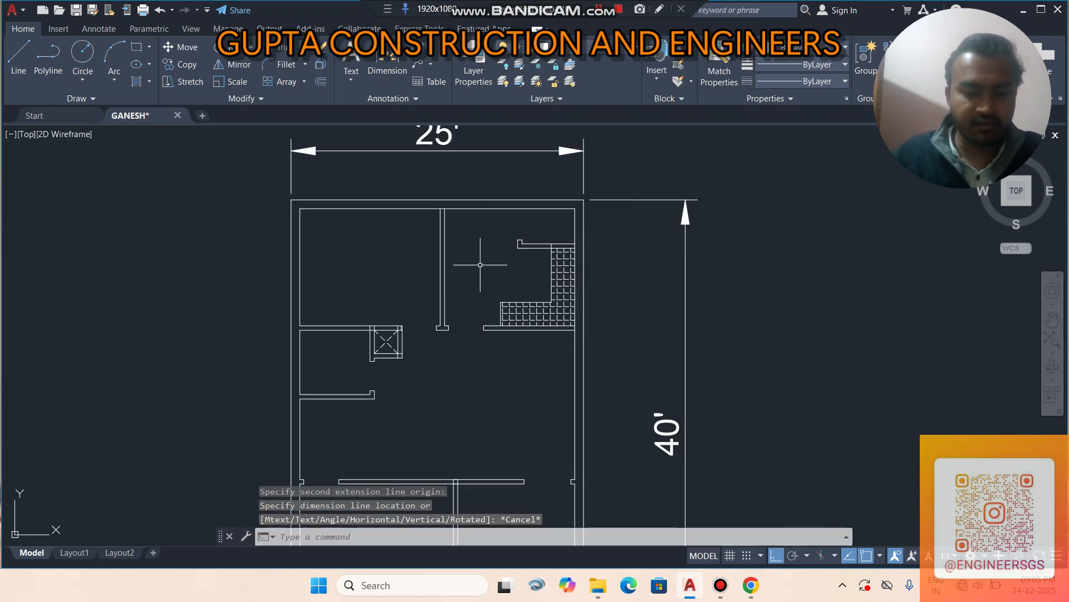
key(Escape)
key(ctrl+s)
Step: Examine the walls and openings across the whole floor plan
scroll(467, 261, down, 2)
scroll(455, 270, up, 2)
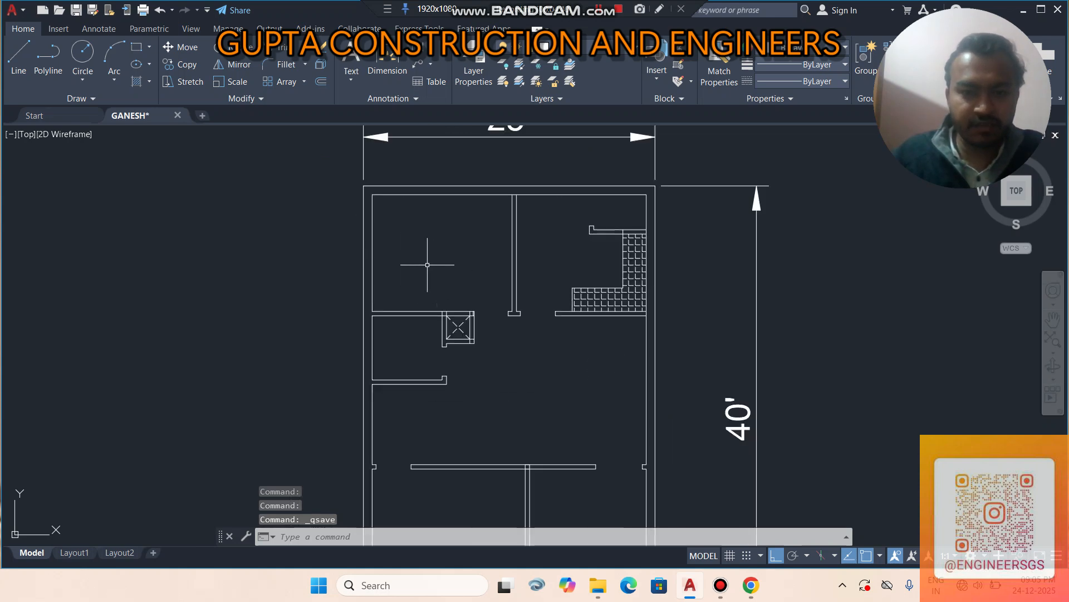
scroll(430, 263, down, 2)
scroll(481, 346, up, 2)
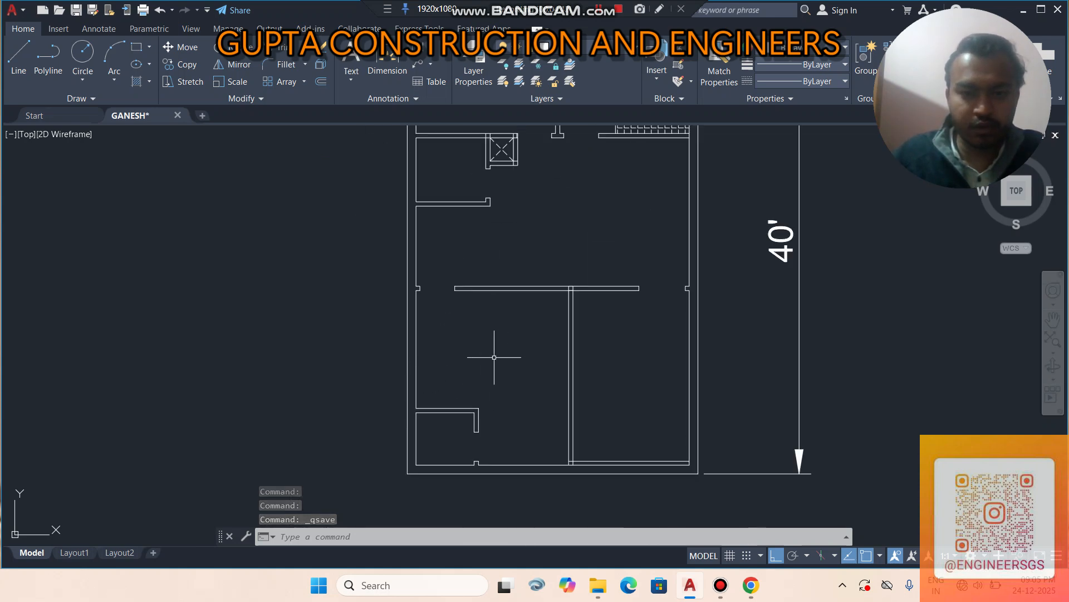
scroll(494, 357, down, 2)
scroll(503, 230, up, 2)
scroll(488, 226, down, 2)
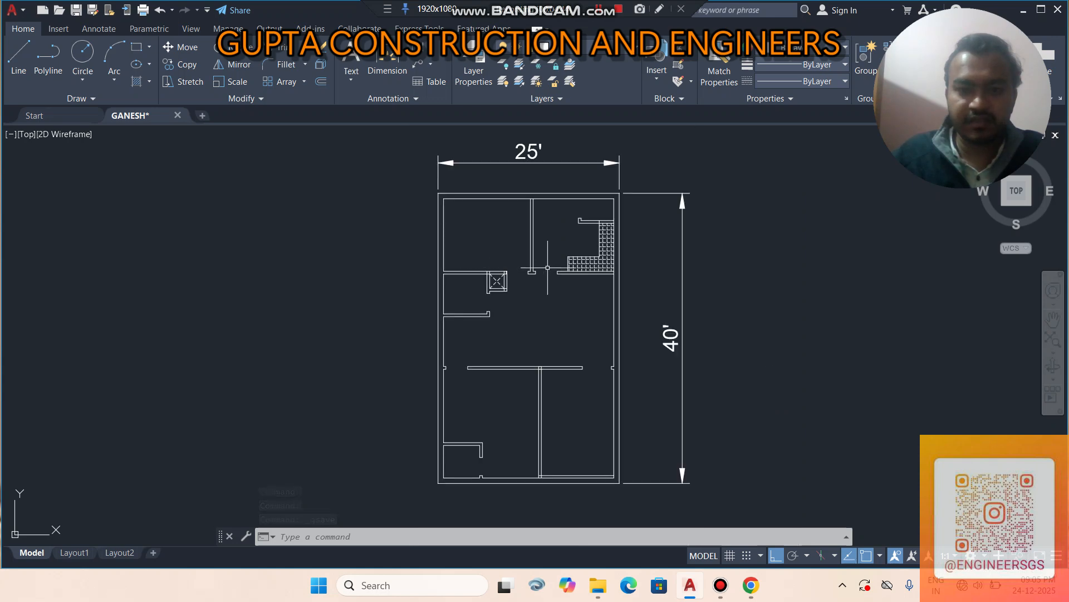
key(Escape)
scroll(558, 322, up, 4)
scroll(523, 312, down, 2)
scroll(509, 301, down, 2)
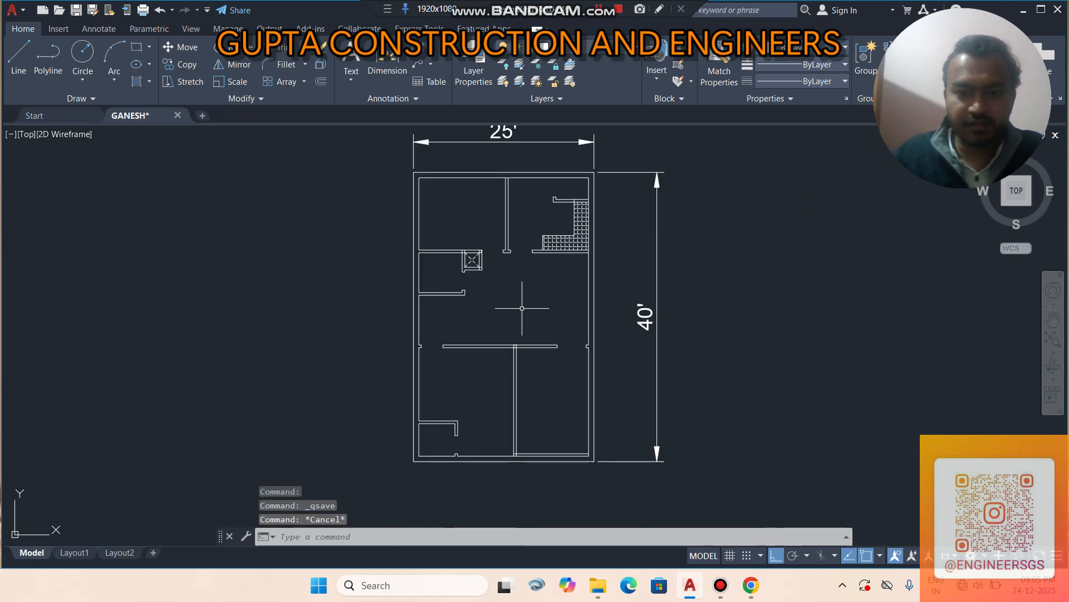
Step: Trim the leftover line pieces where the central vertical wall meets the middle horizontal wall, and save the drawing
scroll(508, 310, up, 2)
text(tr)
key(Return)
scroll(507, 363, up, 4)
scroll(507, 363, up, 1)
drag(491, 376, 566, 376)
scroll(519, 296, down, 5)
key(Escape)
key(ctrl+s)
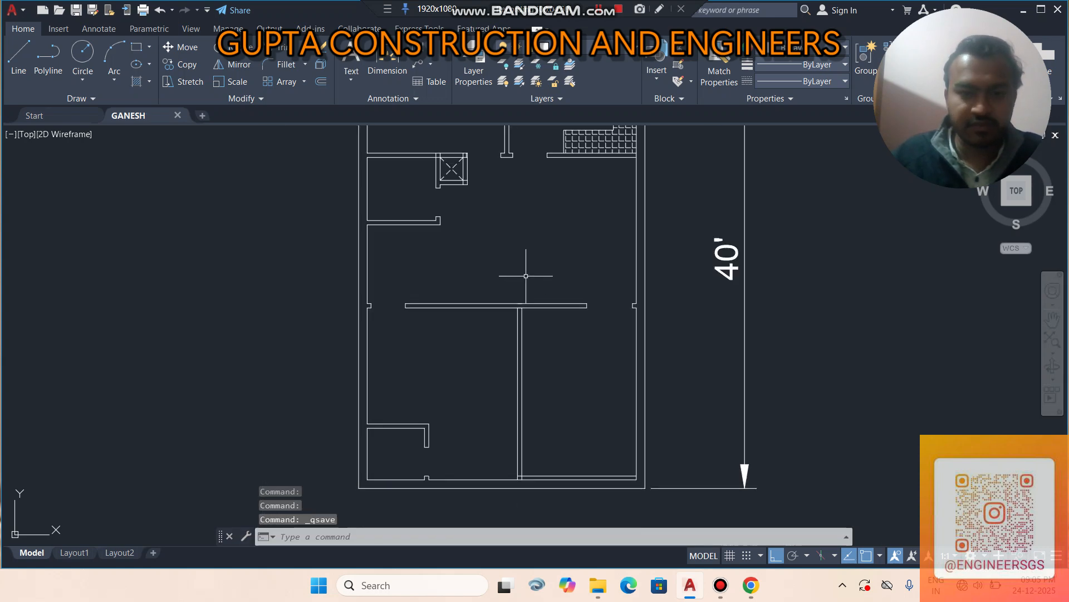
scroll(526, 277, down, 3)
scroll(539, 271, up, 1)
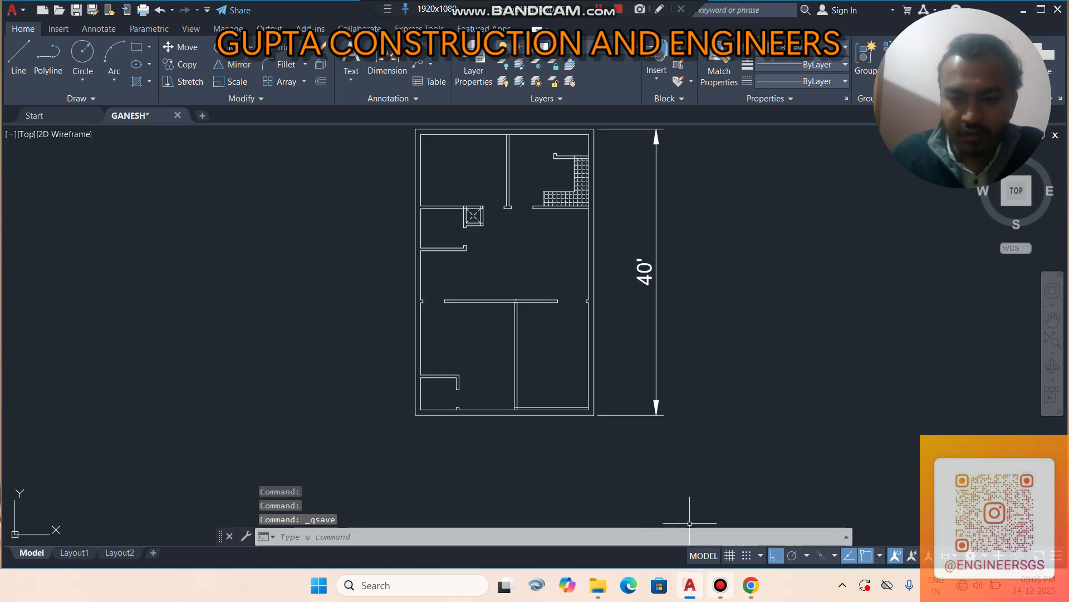
click(721, 585)
click(721, 585)
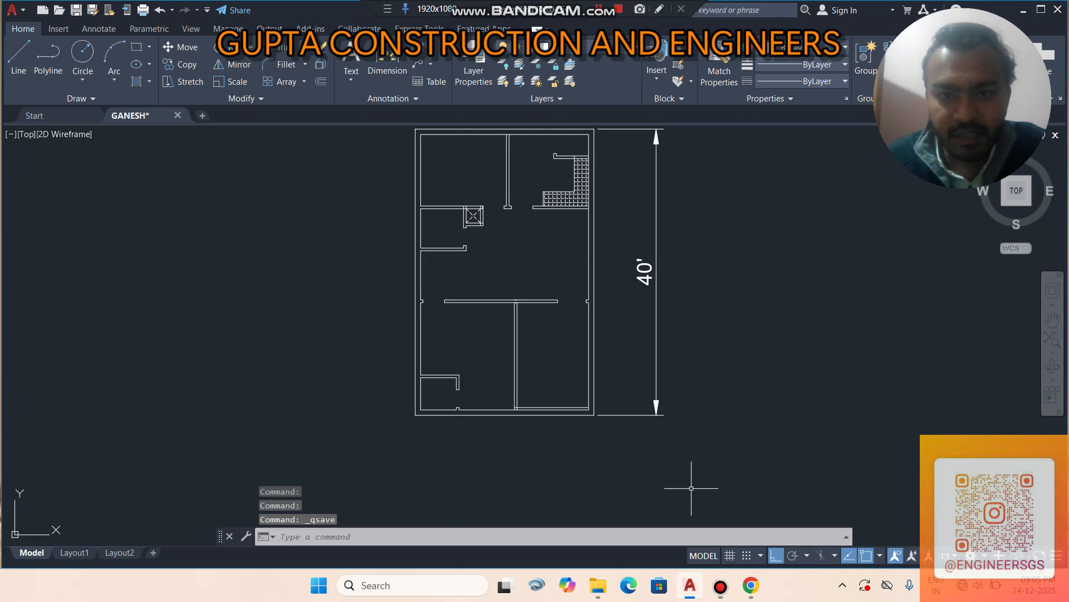
text(TE)
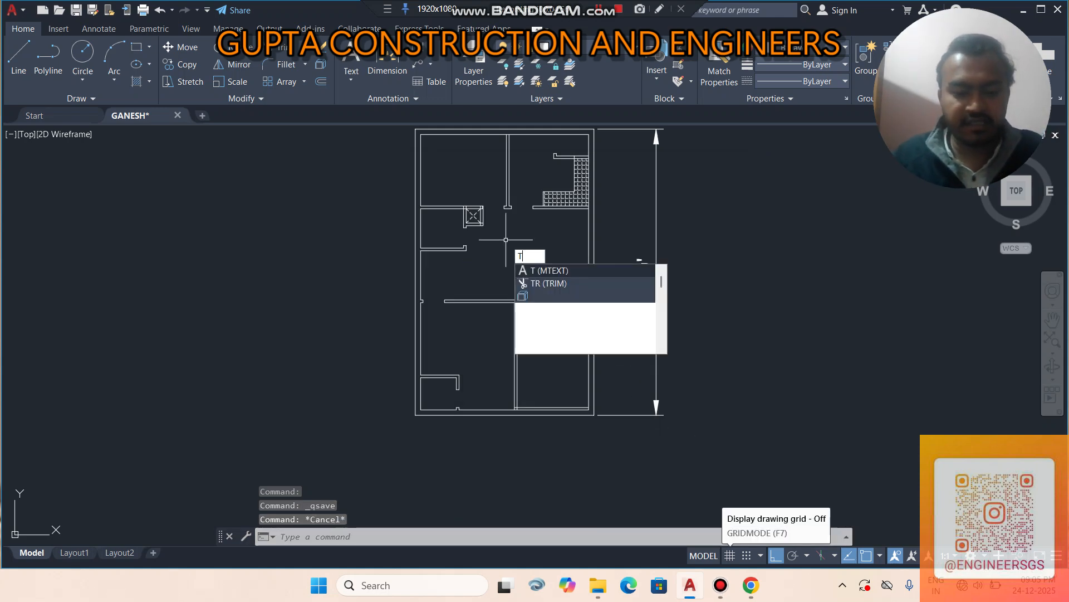
key(Escape)
key(Escape)
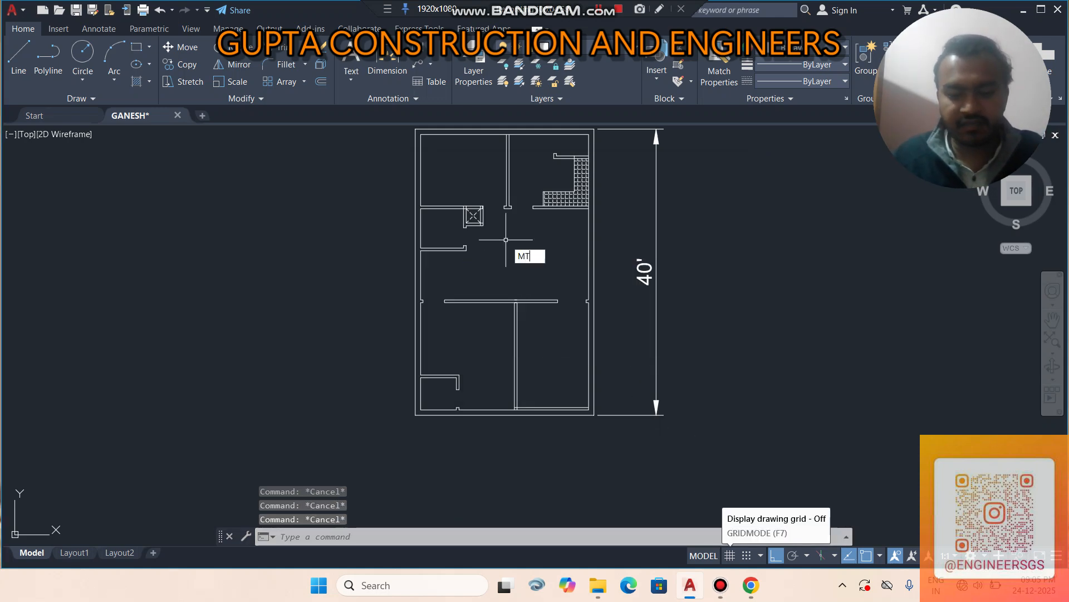
Step: Add a multiline text label in the central room reading HALL with 14'5" X 12'9" on the second line
key(Return)
click(509, 244)
scroll(510, 243, up, 4)
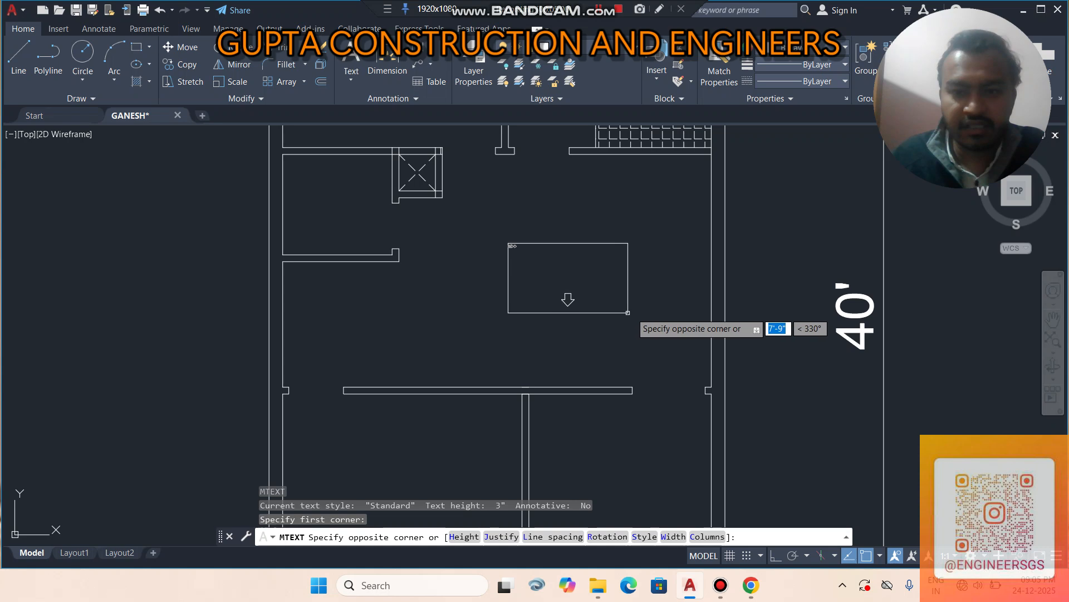
click(615, 277)
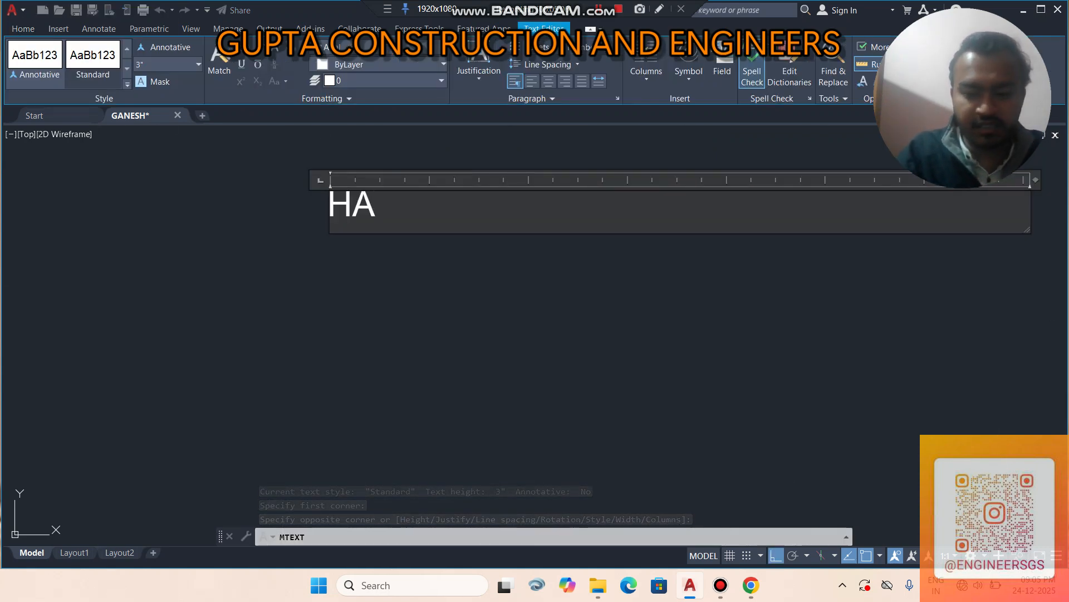
text(HA)
key(Return)
key(Return)
key(BackSpace)
key(BackSpace)
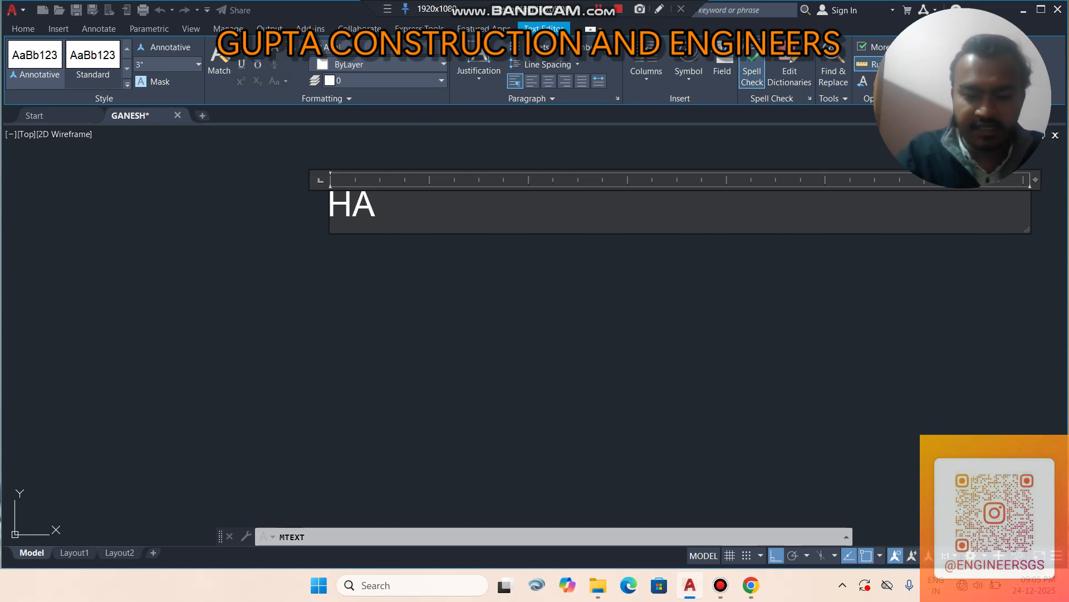
text(LL)
key(Return)
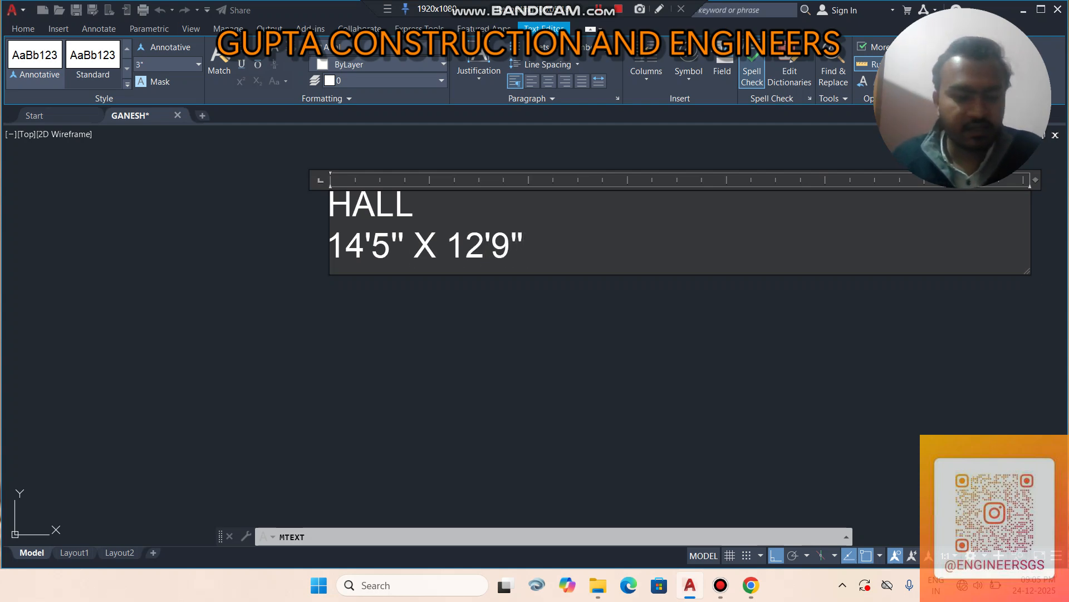
Step: Centre-align both lines of the HALL label and finish the text editing
key(ctrl+a)
click(549, 81)
scroll(463, 214, down, 6)
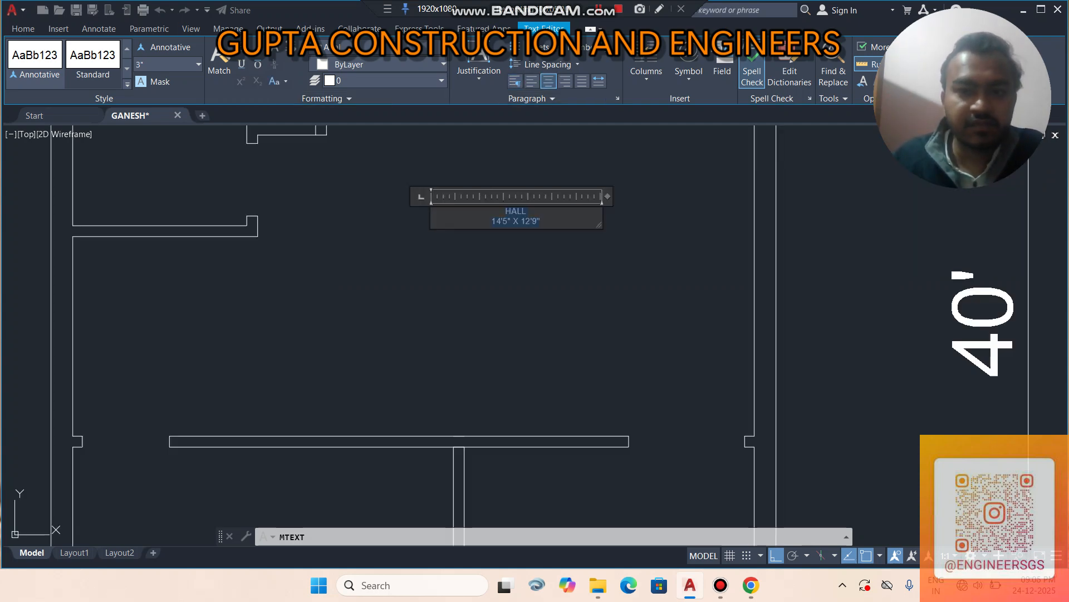
key(Escape)
Step: Scale the HALL label by a factor of 1.5
scroll(509, 215, up, 5)
click(515, 203)
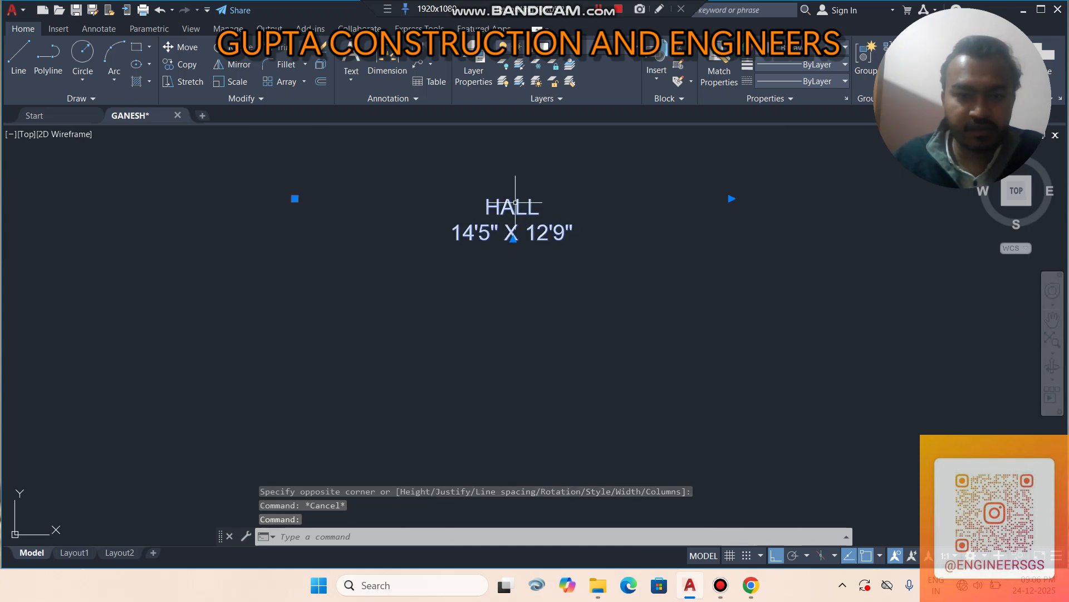
key(Return)
click(515, 202)
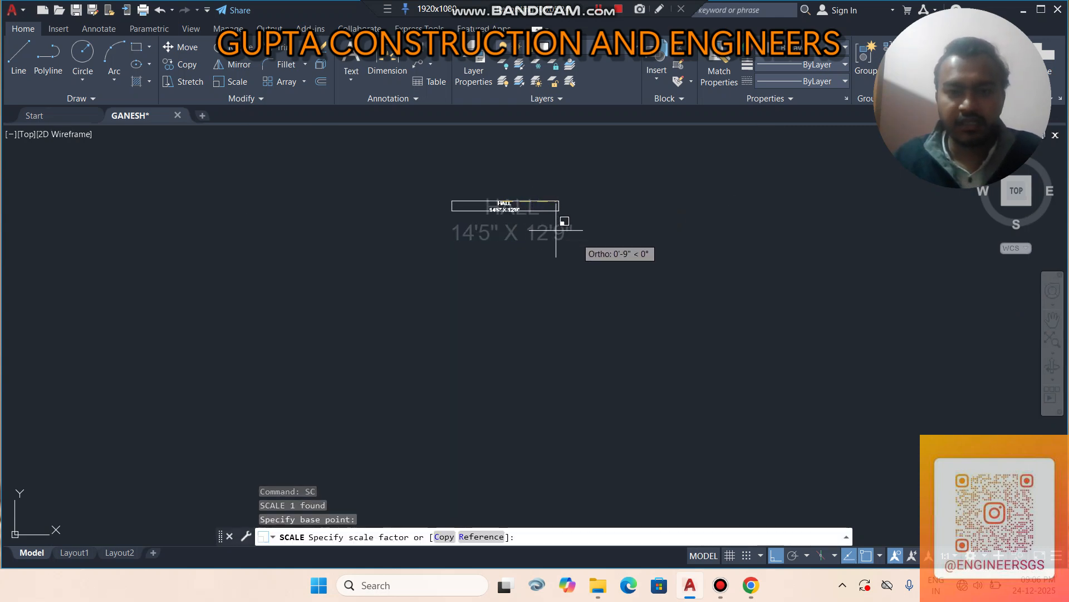
key(Return)
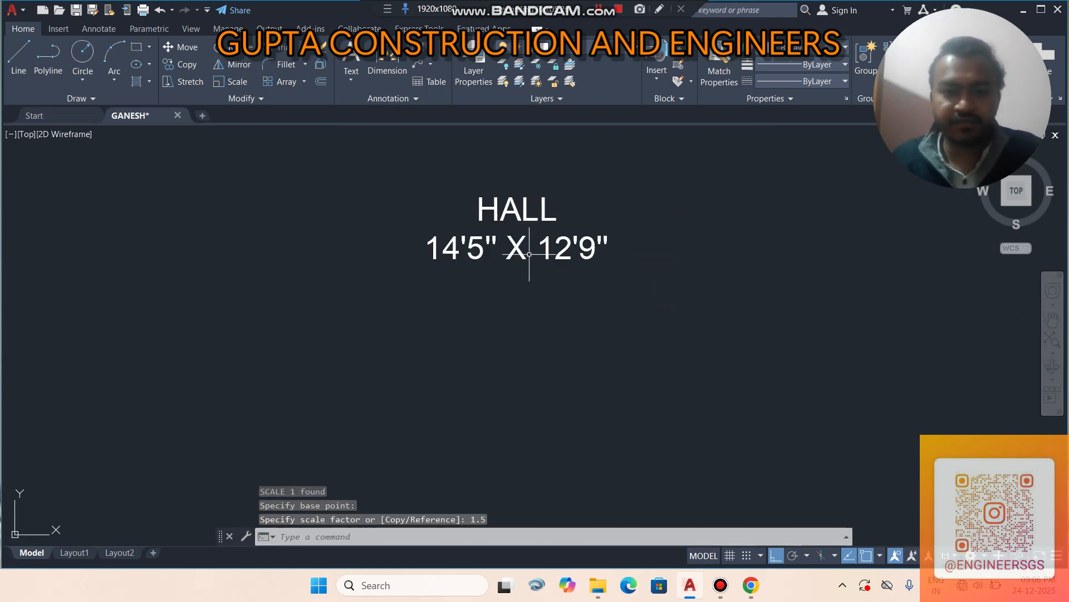
Step: Enlarge the HALL label once more by a scale factor of 1.5
scroll(526, 255, down, 5)
scroll(525, 245, up, 3)
key(Escape)
click(525, 241)
click(506, 285)
text(S)
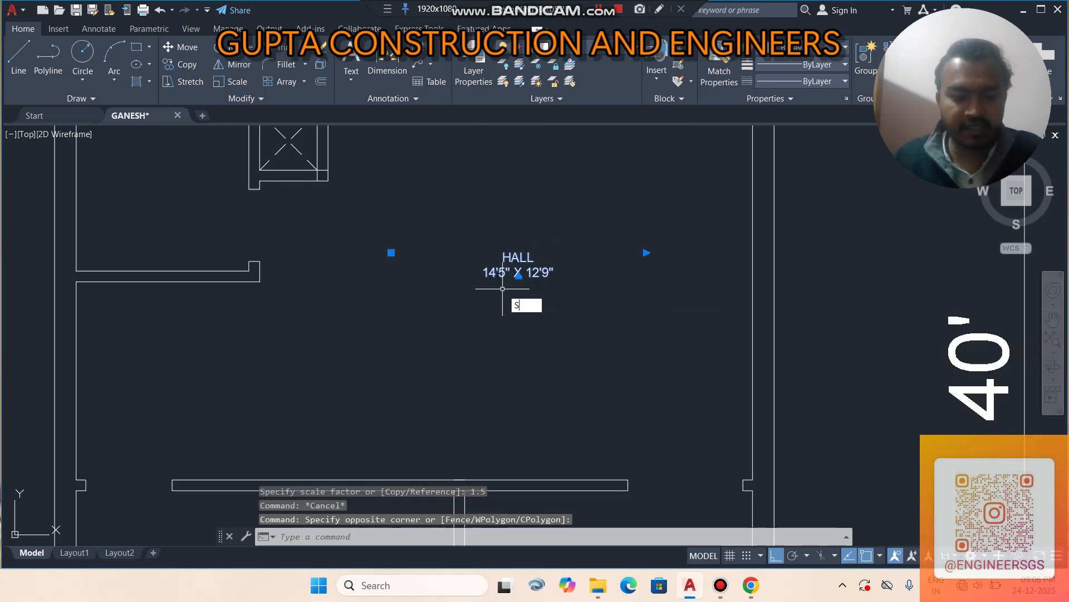
text(C)
key(Return)
click(515, 273)
text(1)
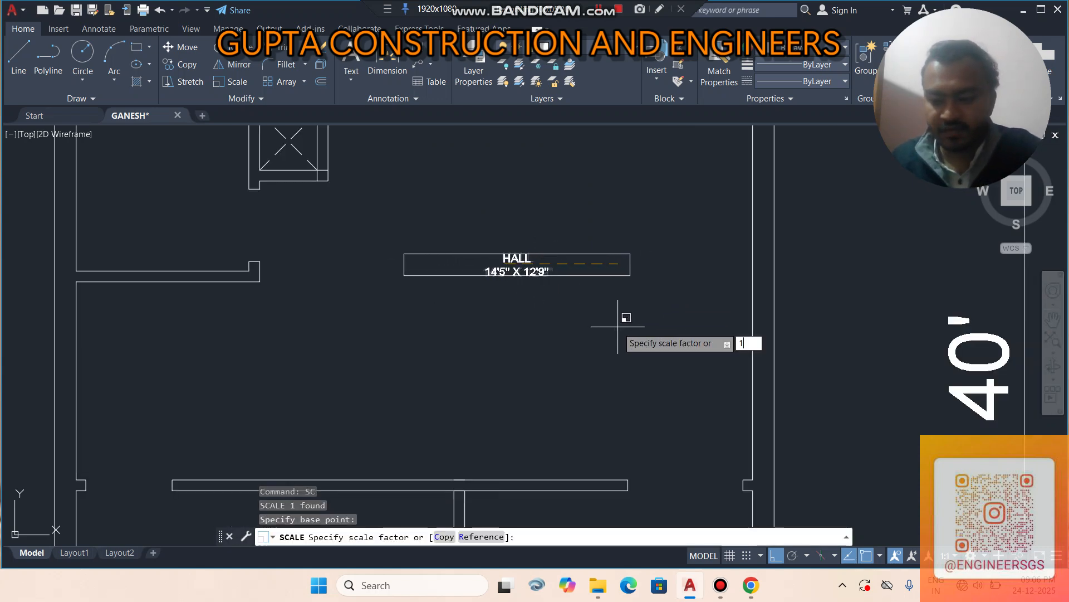
text(.5)
key(Return)
scroll(553, 268, down, 3)
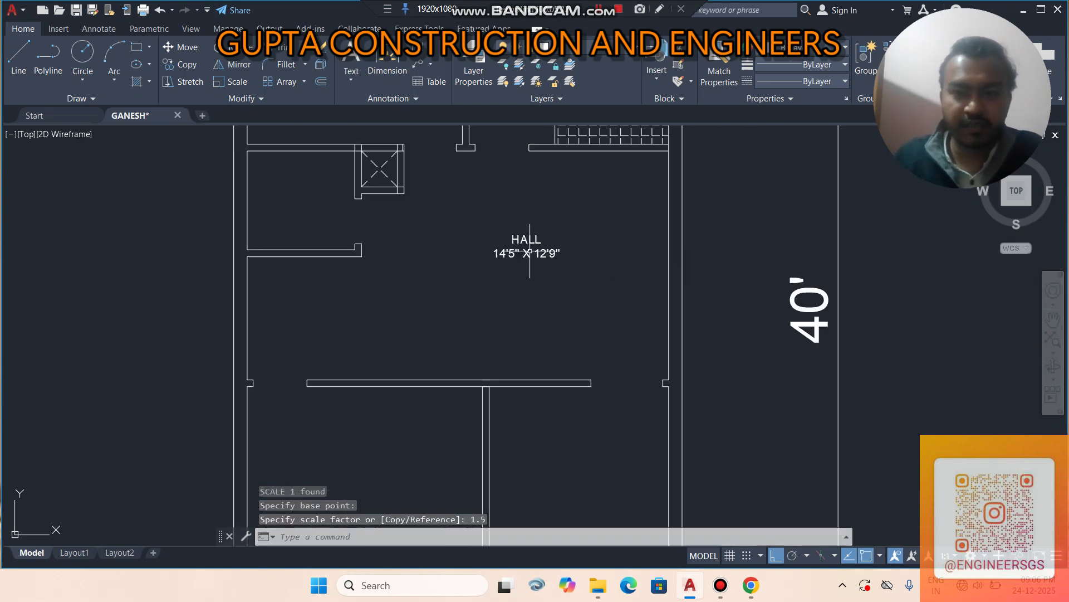
Step: Make the HALL label's text bold and change its font to a Bahnschrift typeface
click(527, 239)
double_click(534, 241)
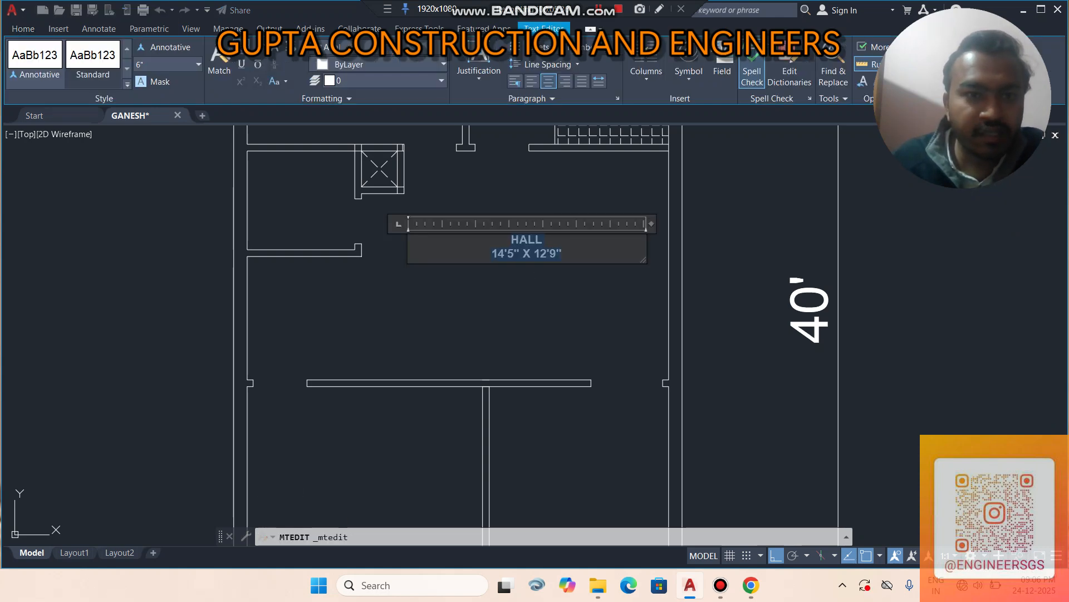
click(379, 48)
scroll(385, 156, down, 5)
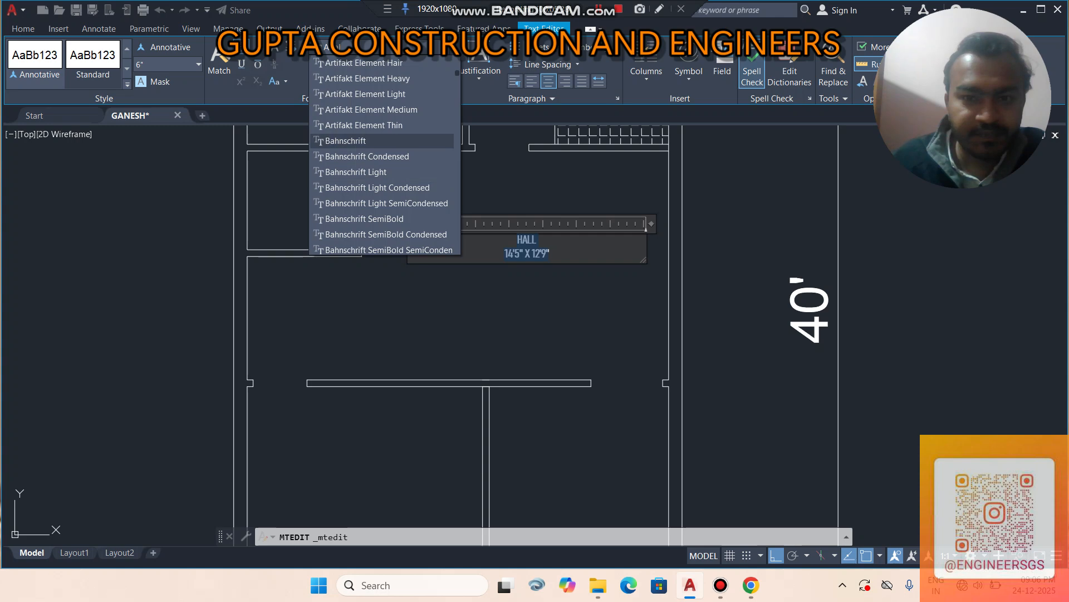
click(384, 141)
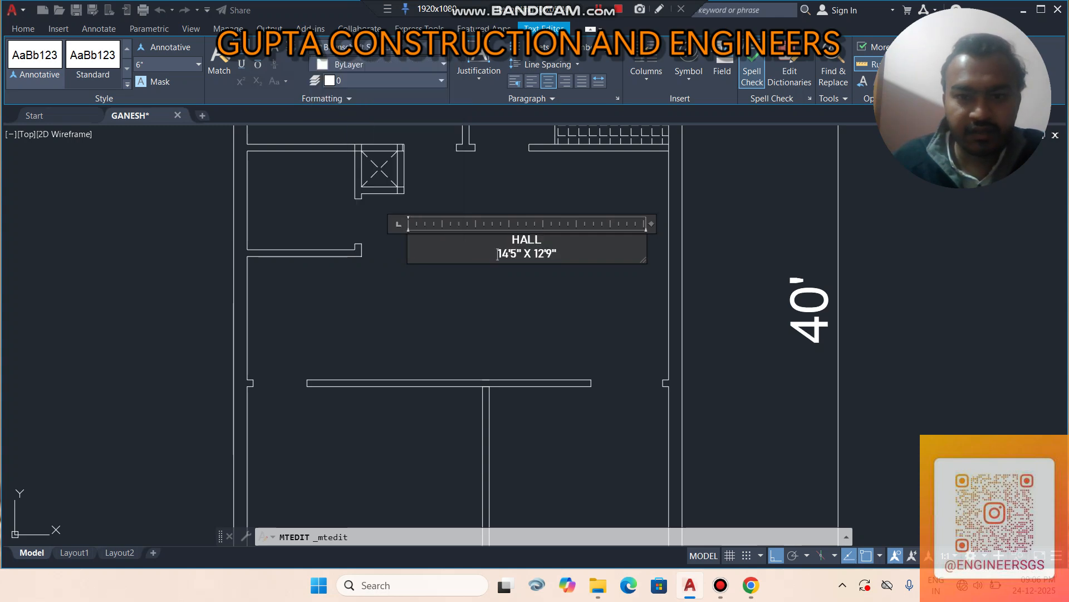
Step: Finish editing the HALL label's text and narrow its text box horizontally to fit closer around the wording
click(457, 298)
key(Escape)
click(534, 228)
click(529, 245)
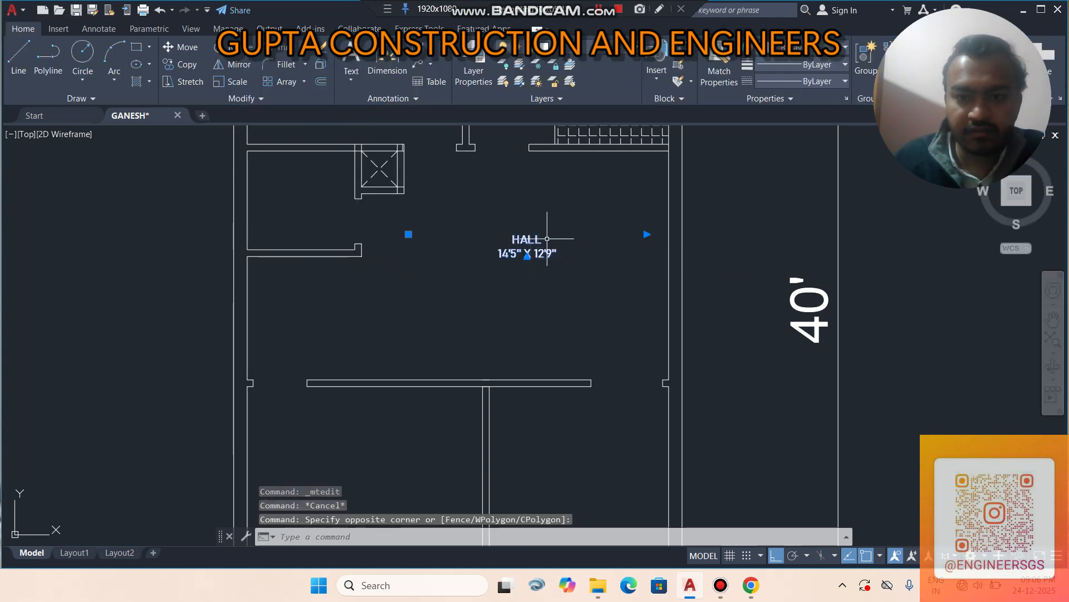
click(646, 234)
scroll(575, 230, up, 2)
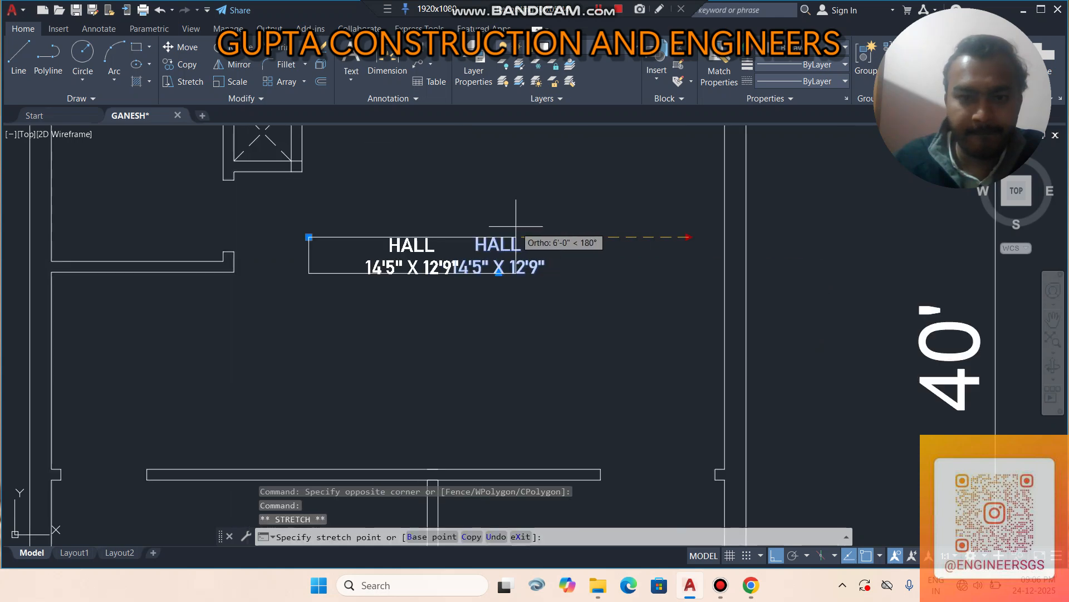
click(458, 229)
key(Escape)
Step: Copy the HALL label horizontally so a duplicate sits beside the original in the hall
click(367, 233)
text(C)
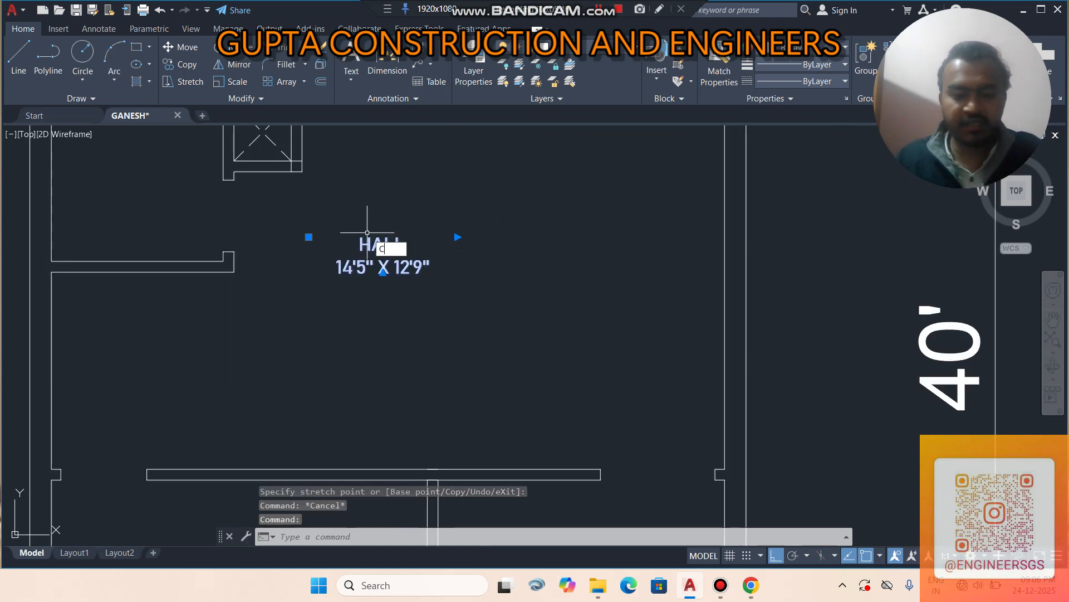
text(O)
key(space)
click(382, 240)
click(483, 248)
scroll(486, 263, down, 3)
key(Escape)
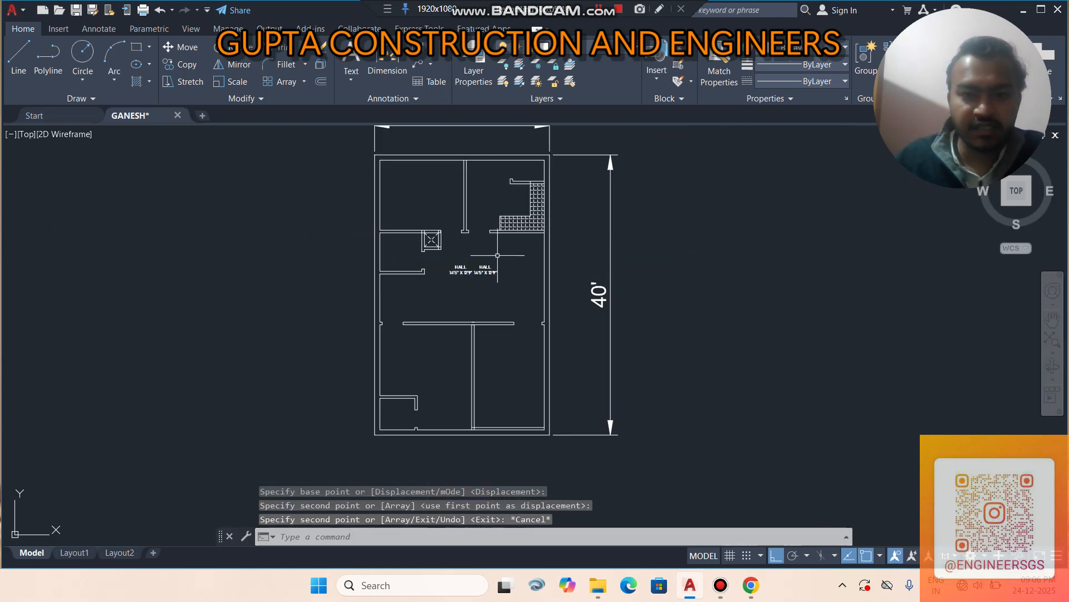
Step: Copy the duplicate HALL label into the two large rooms at the lower end of the plan, with Ortho off
scroll(497, 255, up, 3)
click(452, 300)
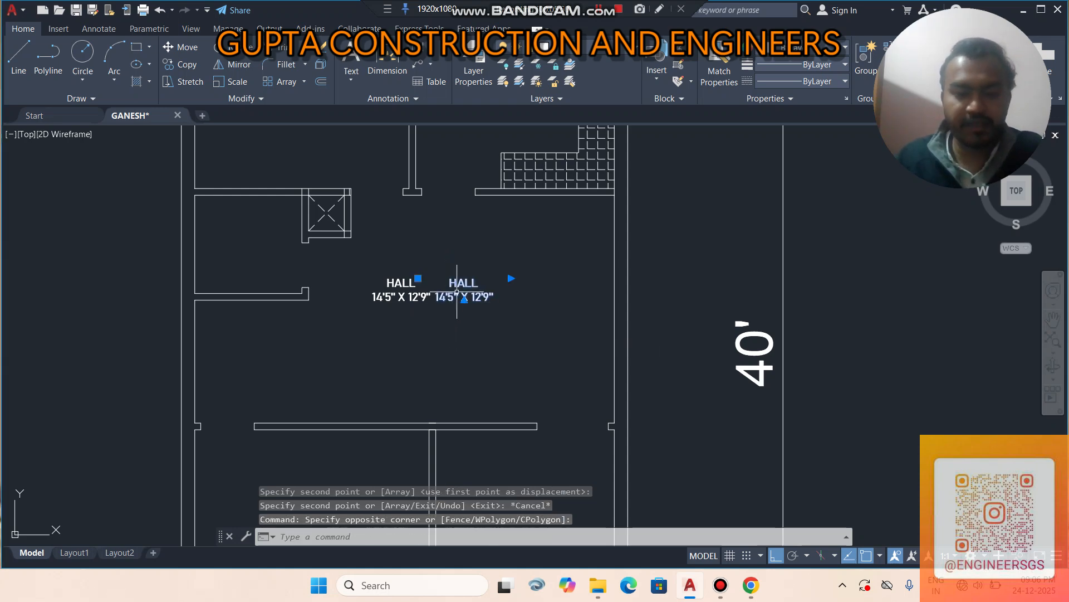
text(co)
key(space)
click(461, 294)
scroll(465, 225, down, 5)
scroll(416, 337, up, 5)
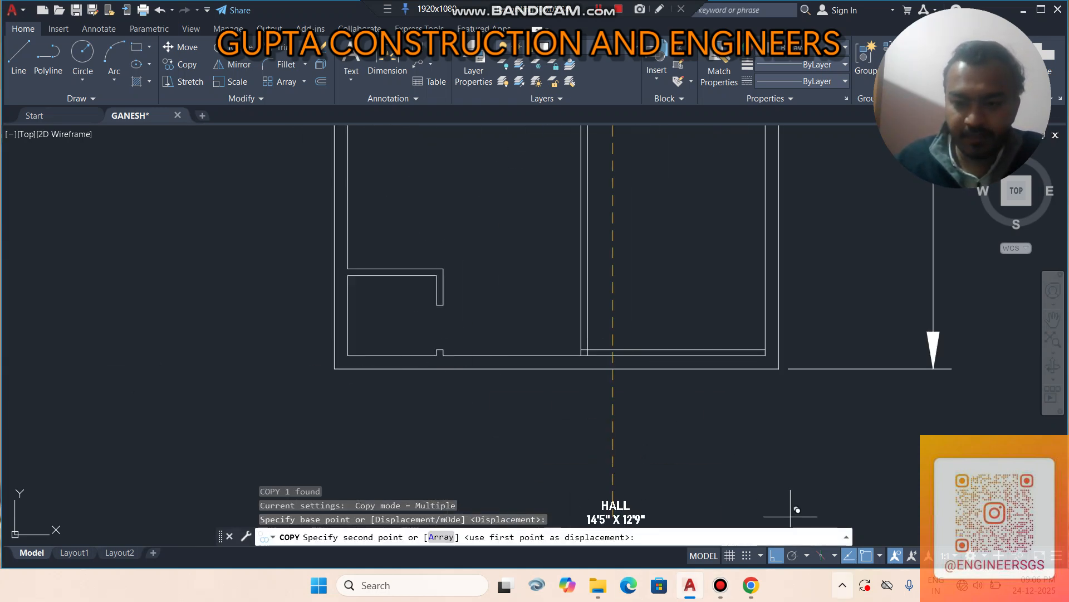
key(F8)
scroll(652, 326, down, 3)
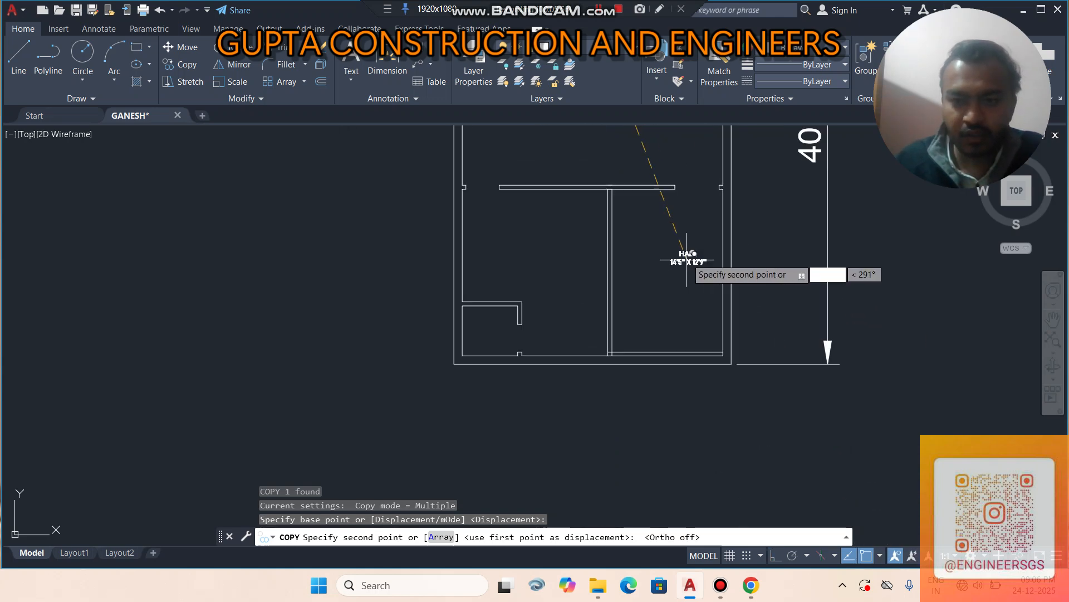
scroll(641, 236, up, 3)
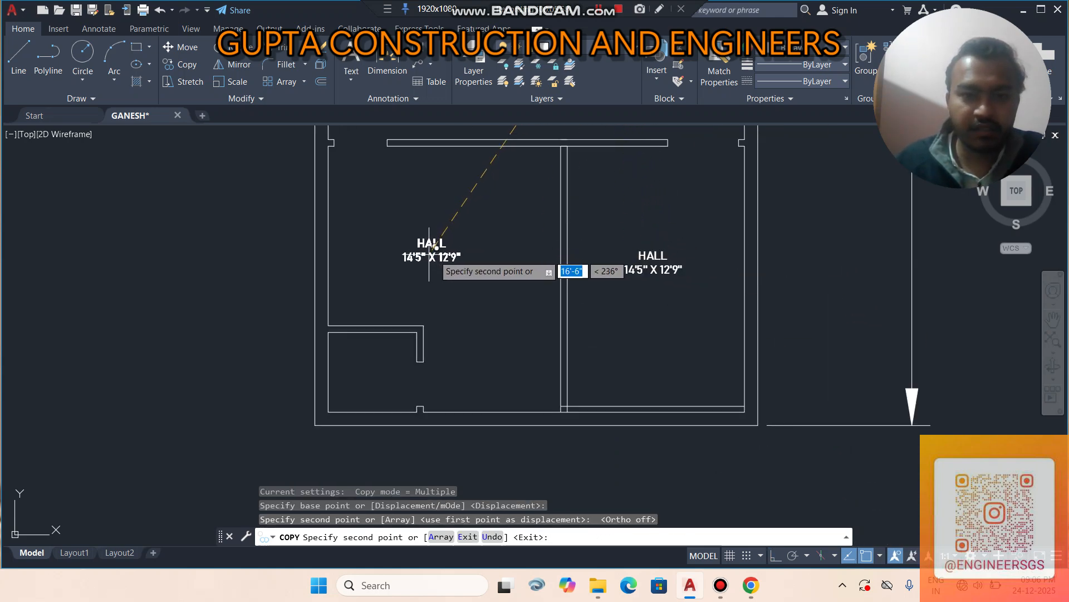
click(480, 273)
Step: Place further label copies in the upper-left room, the room with the hatched counter and the small space above that counter
scroll(446, 352, down, 5)
scroll(441, 209, up, 4)
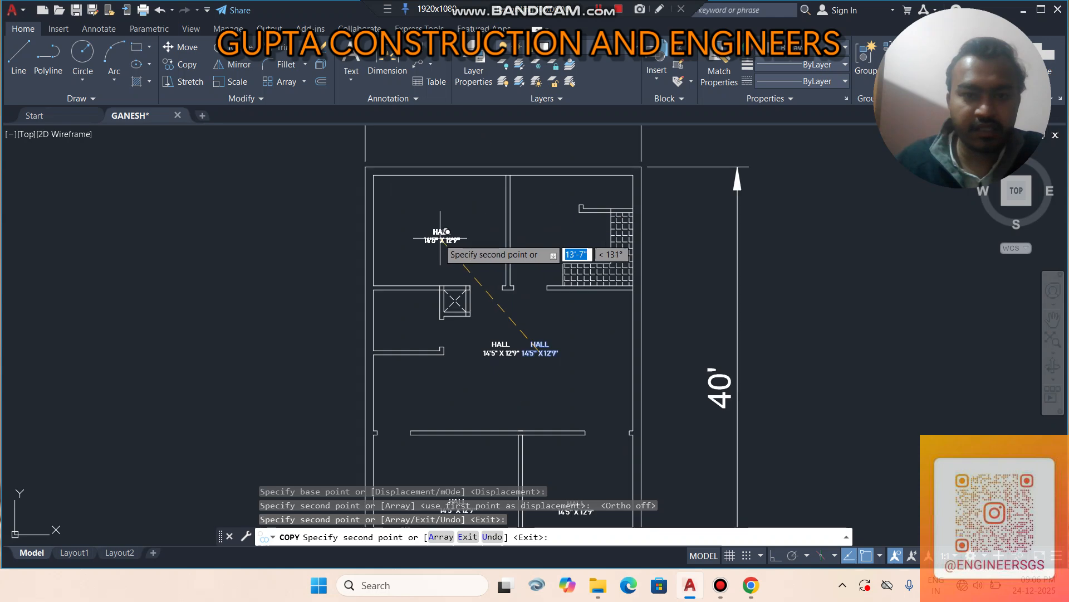
click(435, 226)
scroll(569, 237, up, 2)
scroll(568, 236, up, 2)
click(546, 233)
scroll(607, 296, down, 3)
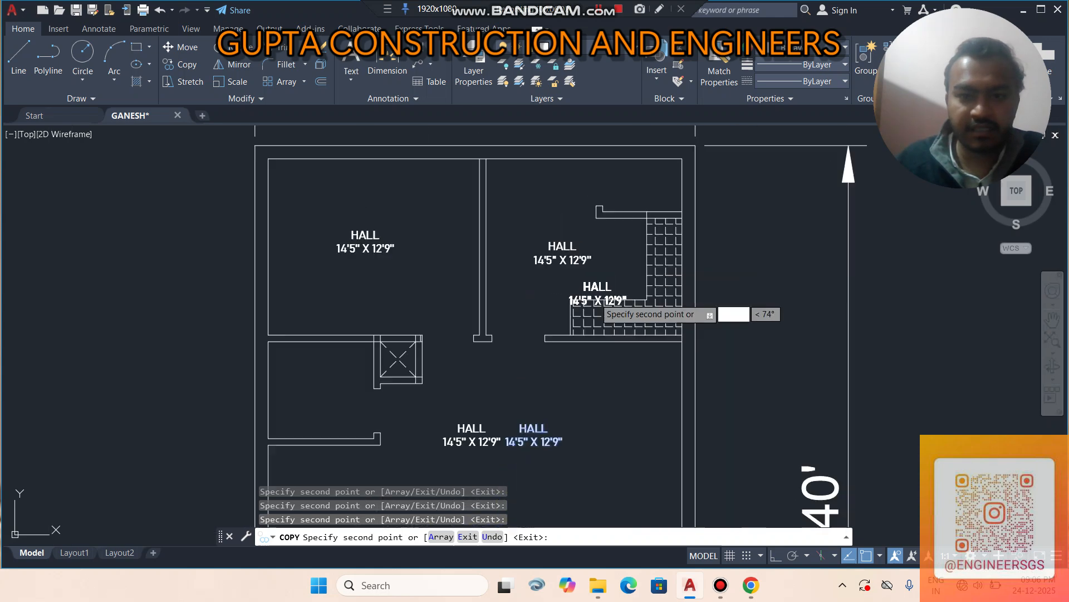
scroll(607, 238, up, 3)
click(616, 289)
Step: Place label copies in the small room beside the crossed shaft and the space below it, and save the drawing
scroll(590, 182, down, 8)
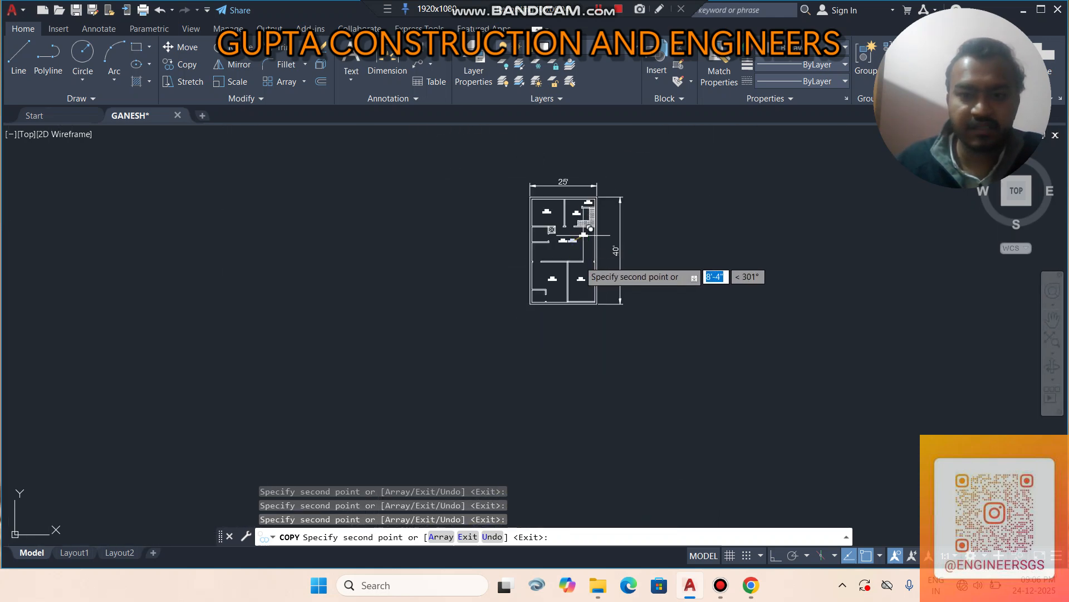
scroll(574, 256, up, 4)
scroll(466, 188, up, 2)
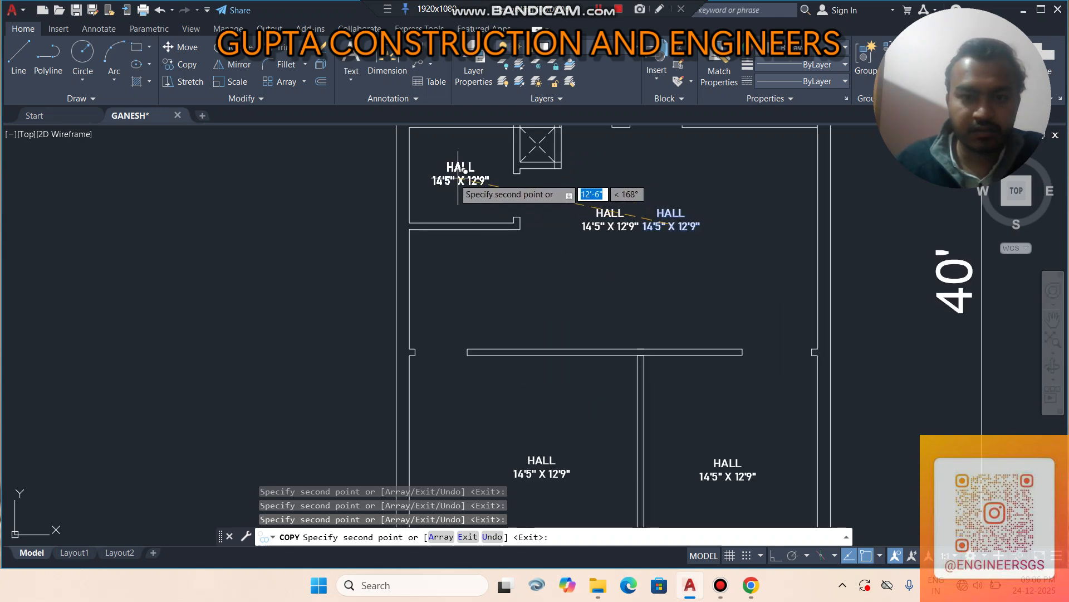
click(464, 290)
key(Escape)
scroll(485, 241, down, 4)
scroll(510, 283, up, 2)
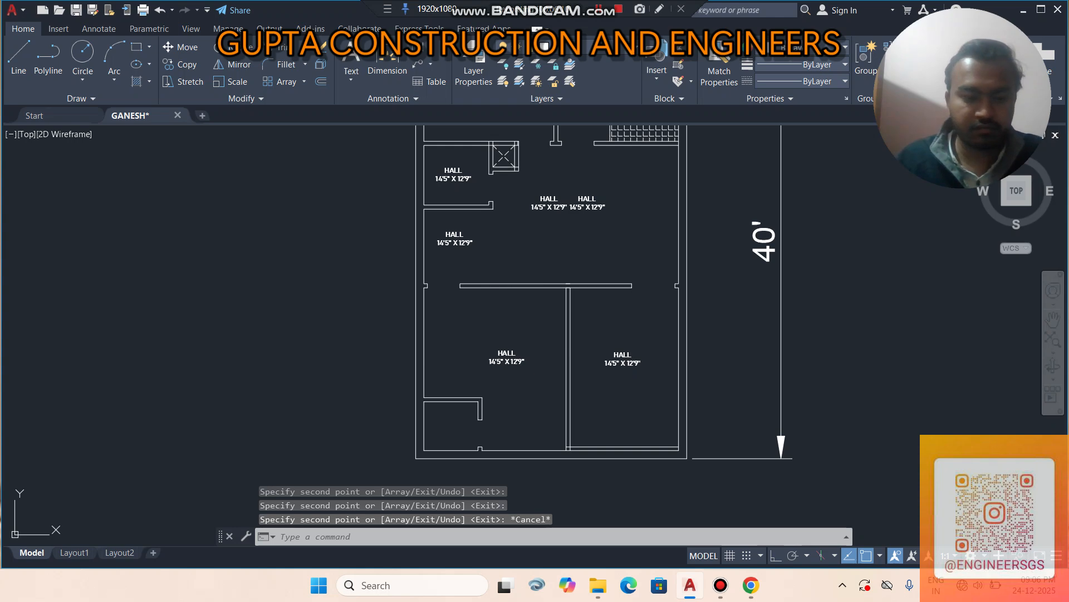
key(ctrl+s)
scroll(523, 312, down, 4)
scroll(533, 328, up, 5)
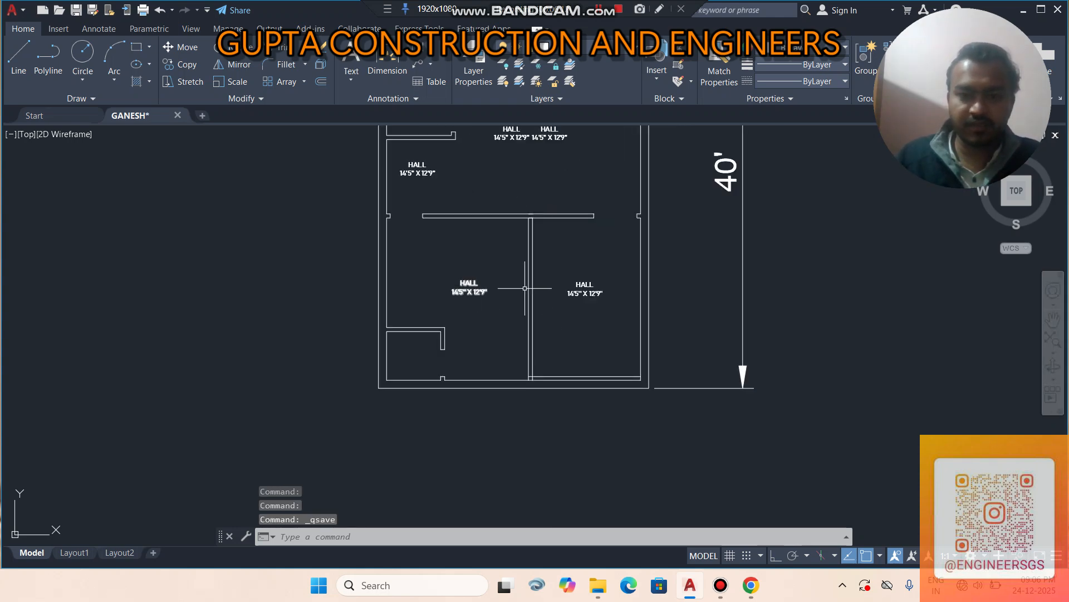
Step: Delete the extra horizontal line just inside the bottom wall of the lower-right room
scroll(626, 375, up, 3)
click(592, 371)
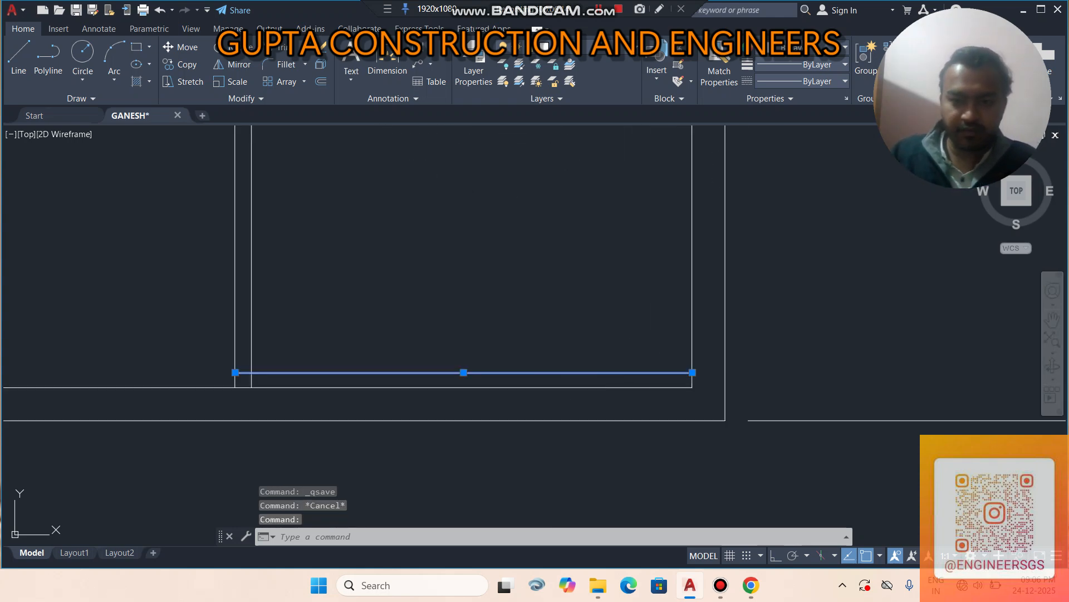
click(562, 332)
scroll(554, 301, down, 2)
click(527, 300)
key(Delete)
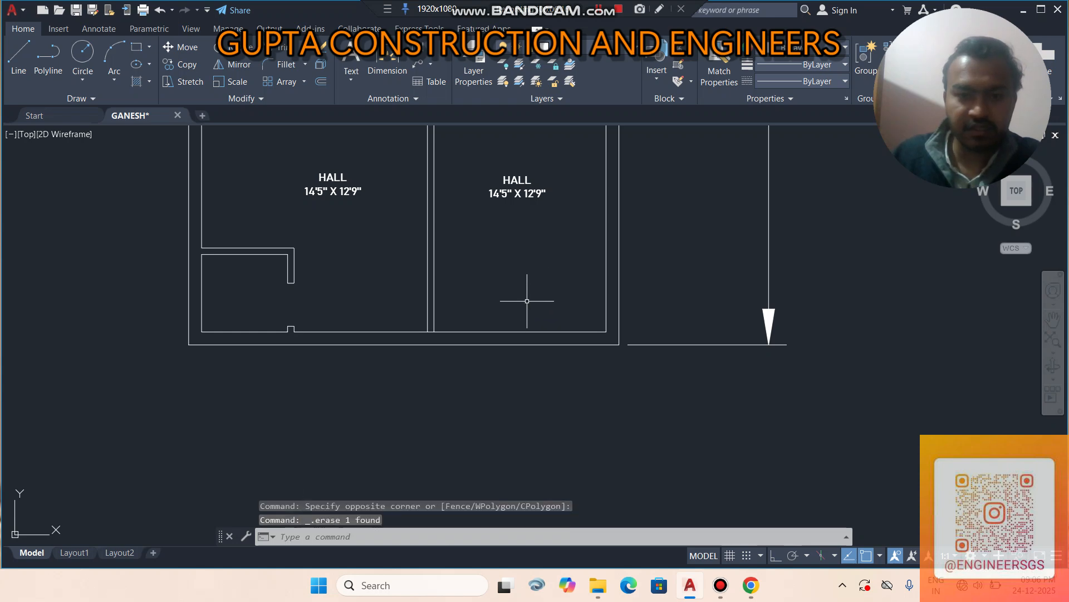
Step: Extend the lower partition lines and the lower-right room's inner side wall line to the outer bottom wall line
text(ex)
key(Return)
scroll(481, 309, up, 4)
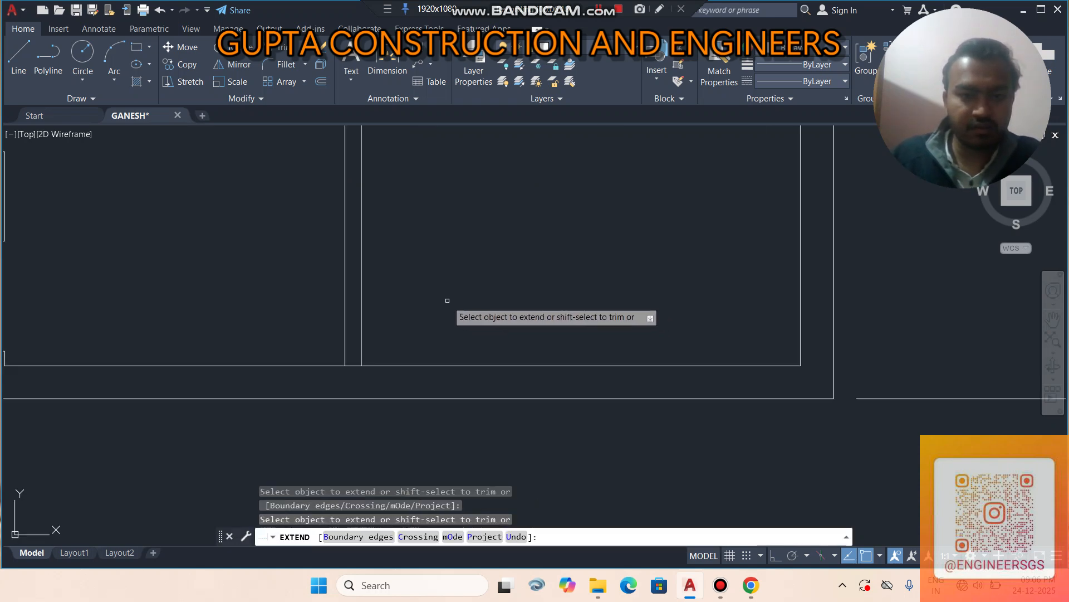
click(449, 299)
key(Return)
scroll(318, 301, down, 2)
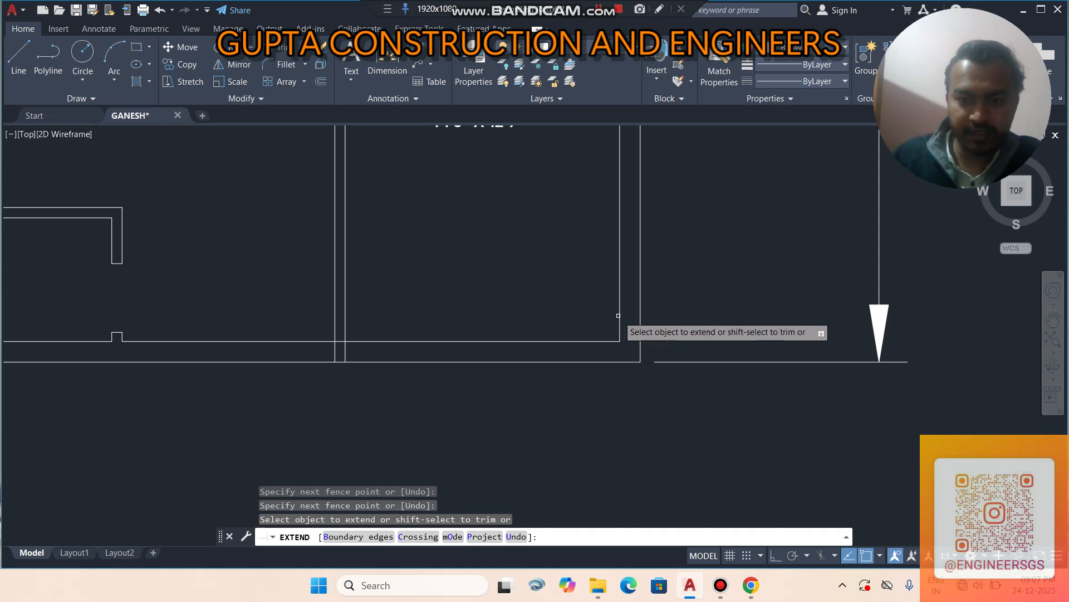
scroll(548, 324, down, 2)
key(Escape)
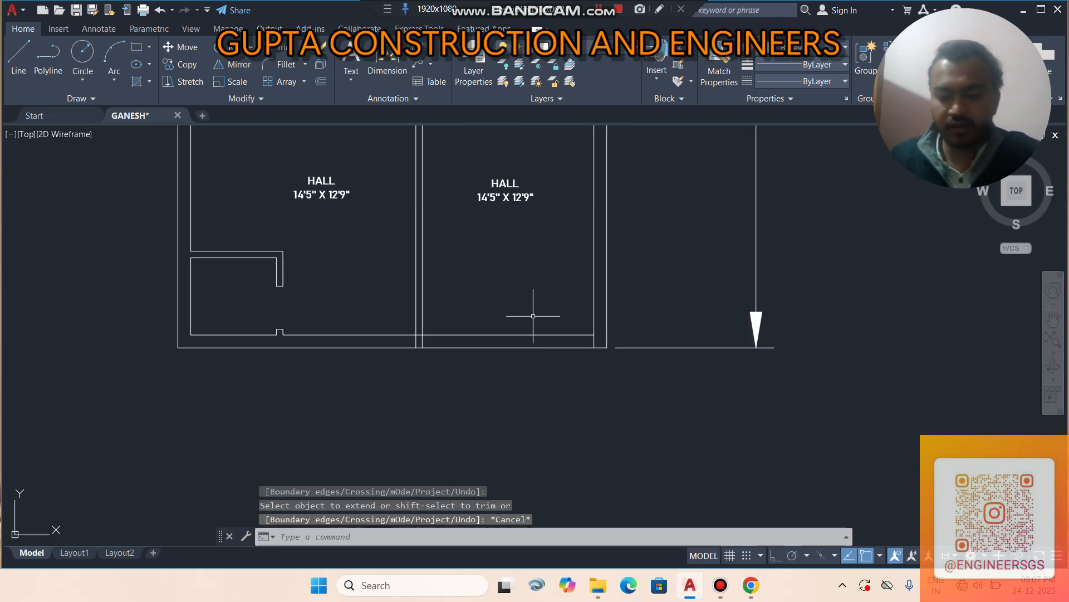
Step: Offset the inner right wall line of the lower-right room 4 inches into the room
text(o)
key(Return)
text(4)
key(Return)
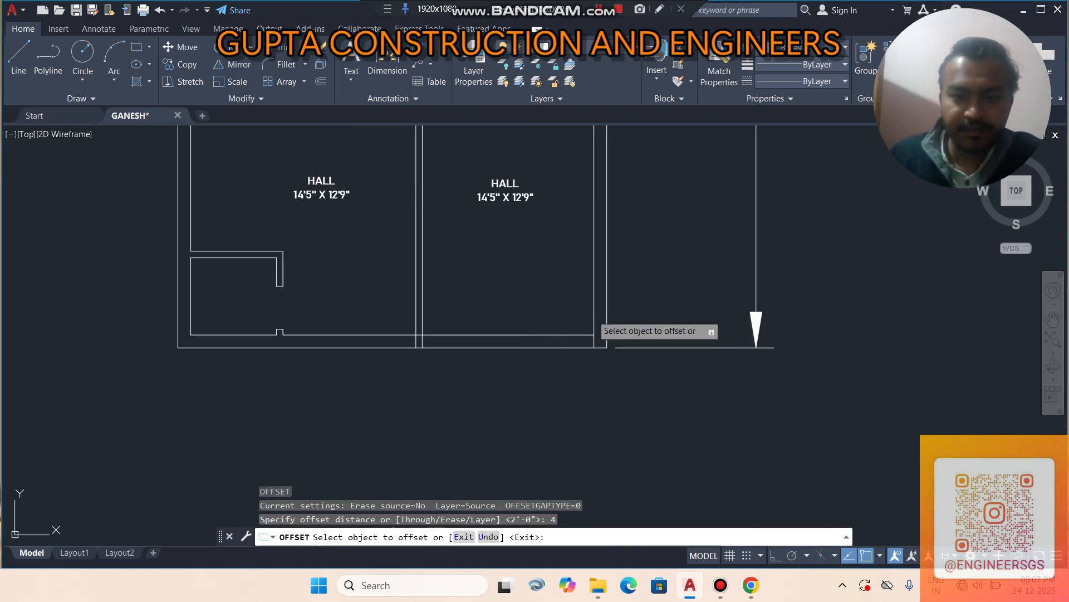
click(593, 320)
click(531, 309)
key(Escape)
Step: Trim the offset line above the inner bottom wall line, keeping only the short stub within the wall thickness
text(tr)
key(Return)
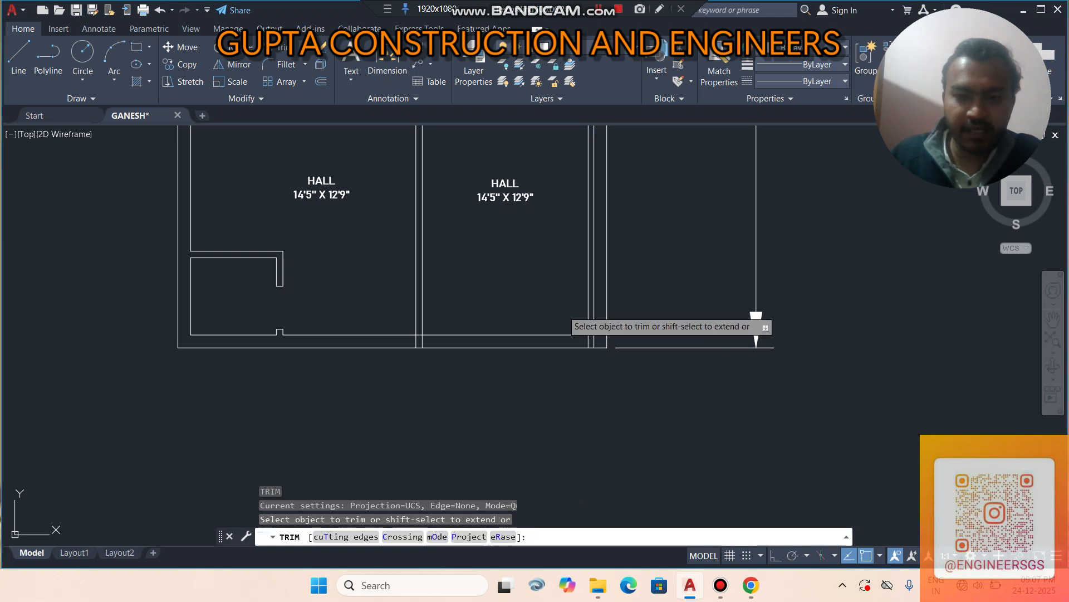
scroll(577, 308, up, 3)
click(621, 316)
click(586, 301)
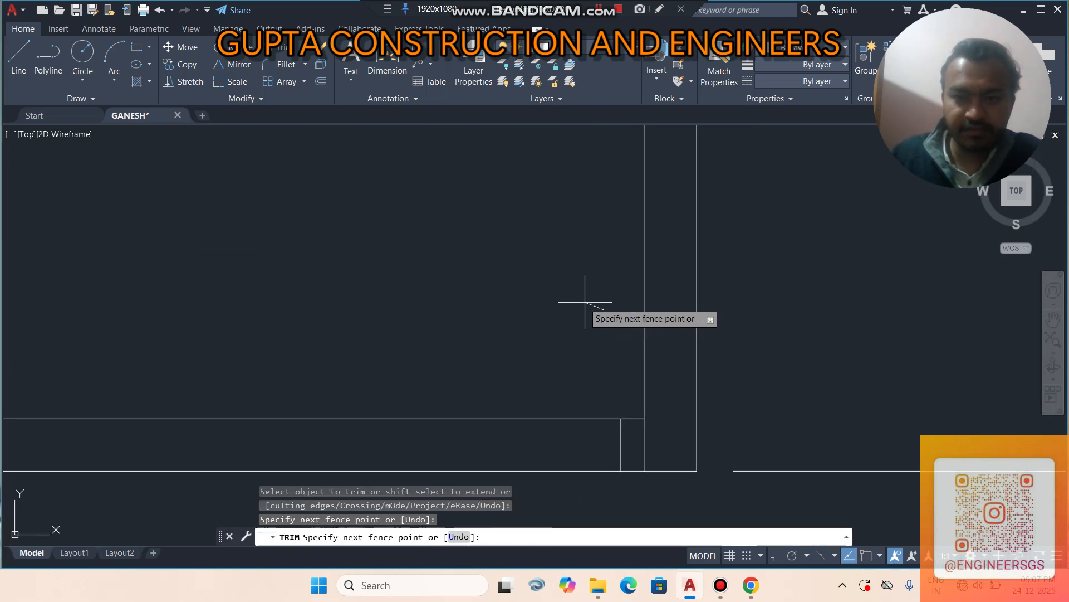
scroll(573, 300, down, 3)
key(Escape)
key(Escape)
text(o)
key(Return)
text(10)
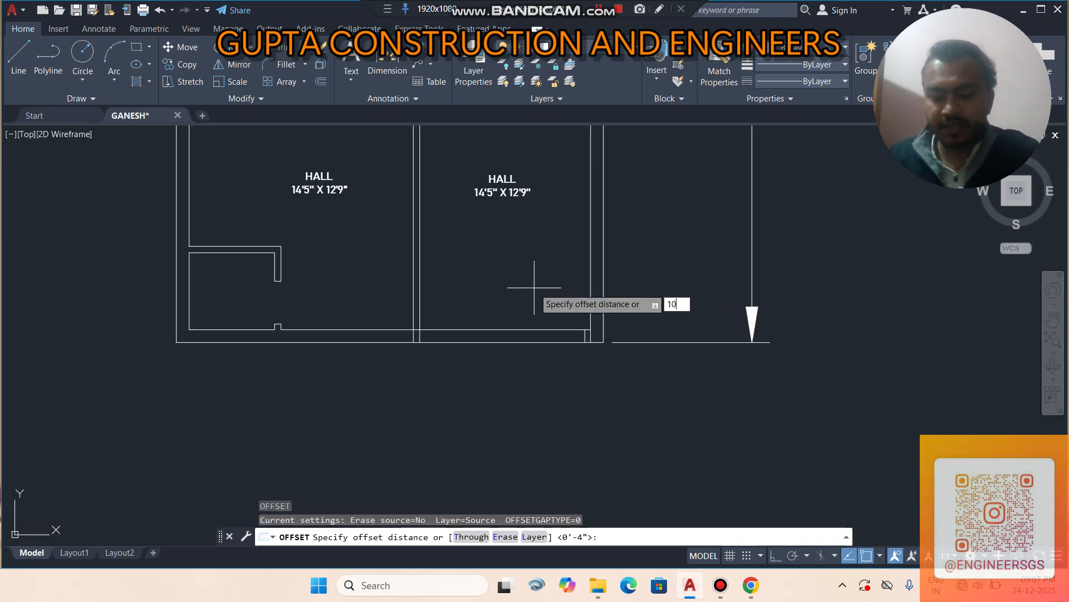
text(')
key(Return)
scroll(584, 340, up, 2)
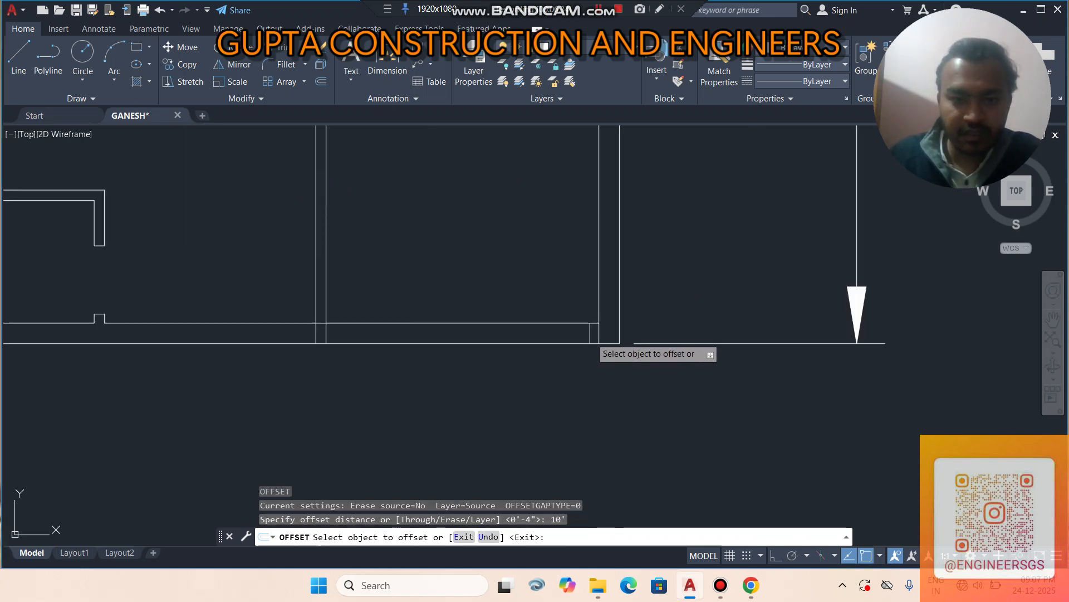
click(590, 337)
key(Escape)
key(Escape)
key(Escape)
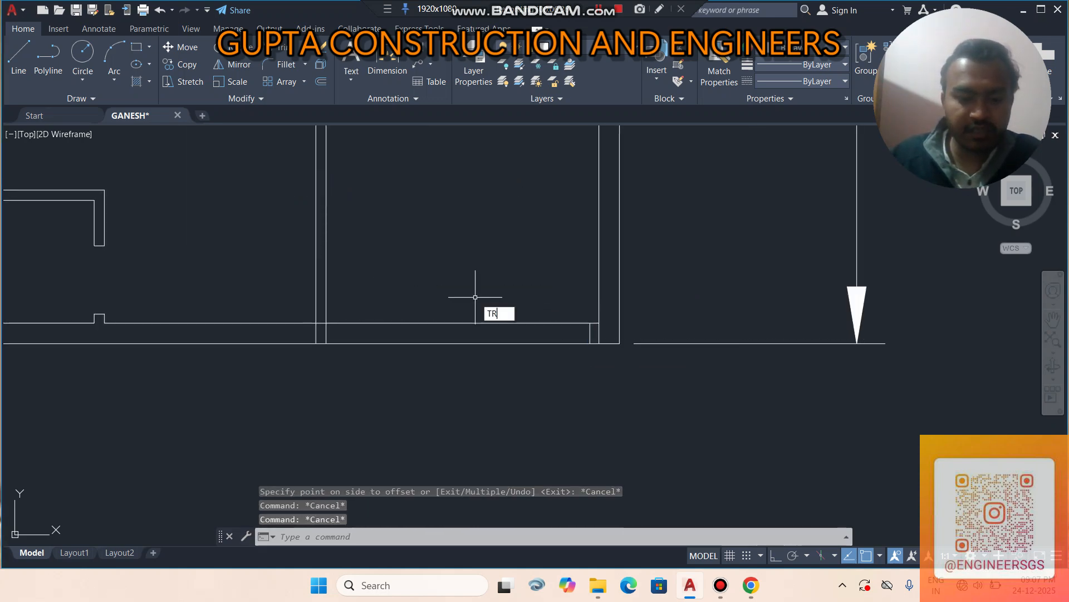
Step: Trim the inner bottom wall line between the partition and the short stub to open the lower-right room, and save the drawing
key(Return)
click(483, 302)
key(Return)
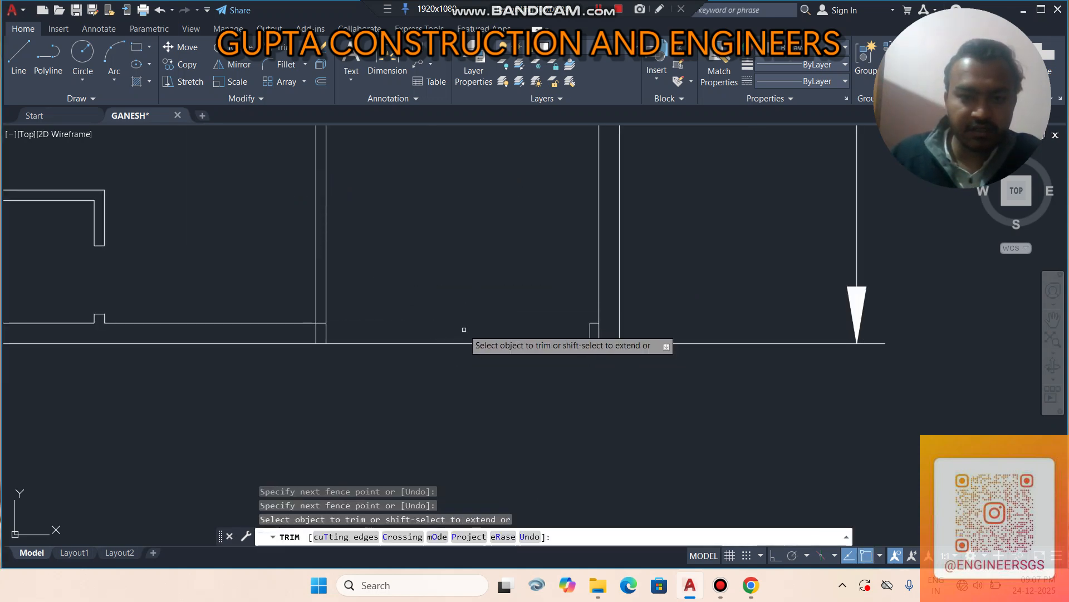
scroll(513, 307, down, 3)
key(Escape)
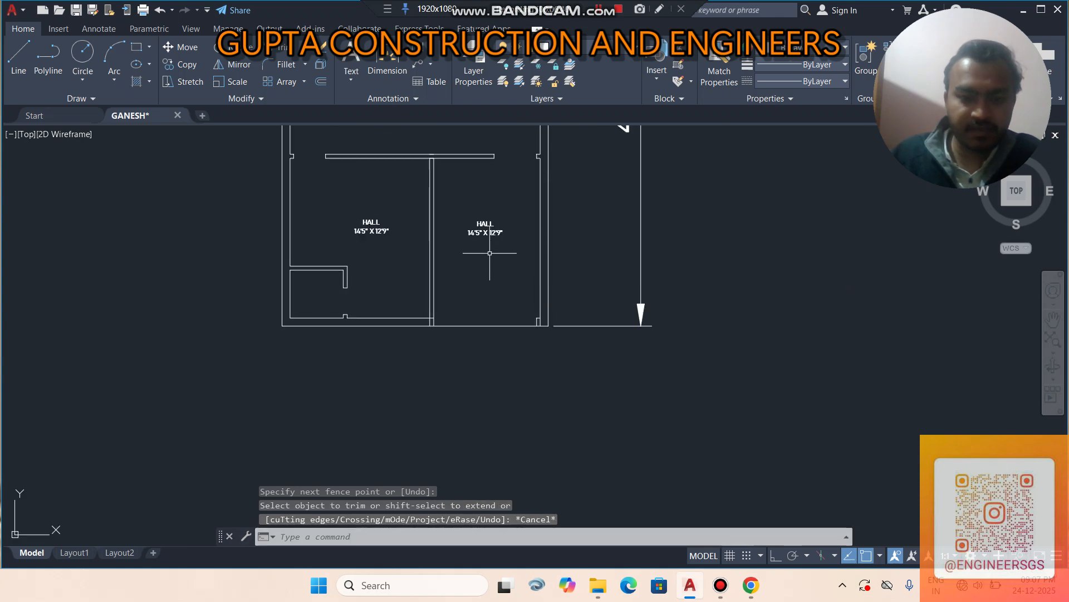
key(ctrl+s)
key(Escape)
Step: Change the lower-right room's label name from HALL to PARKING
scroll(488, 258, down, 2)
scroll(488, 258, up, 6)
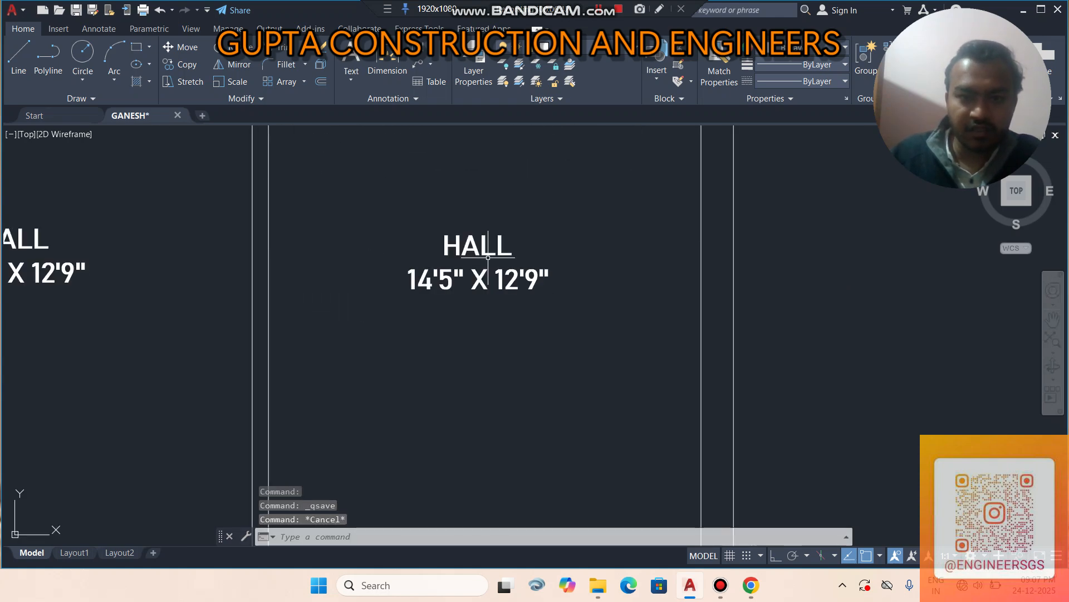
double_click(478, 247)
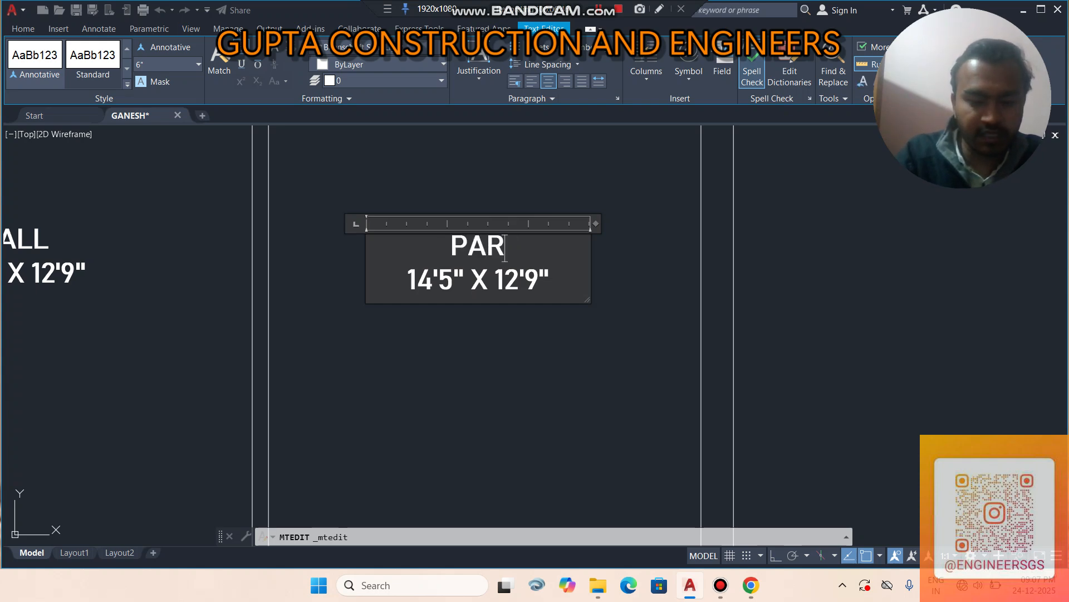
key(Escape)
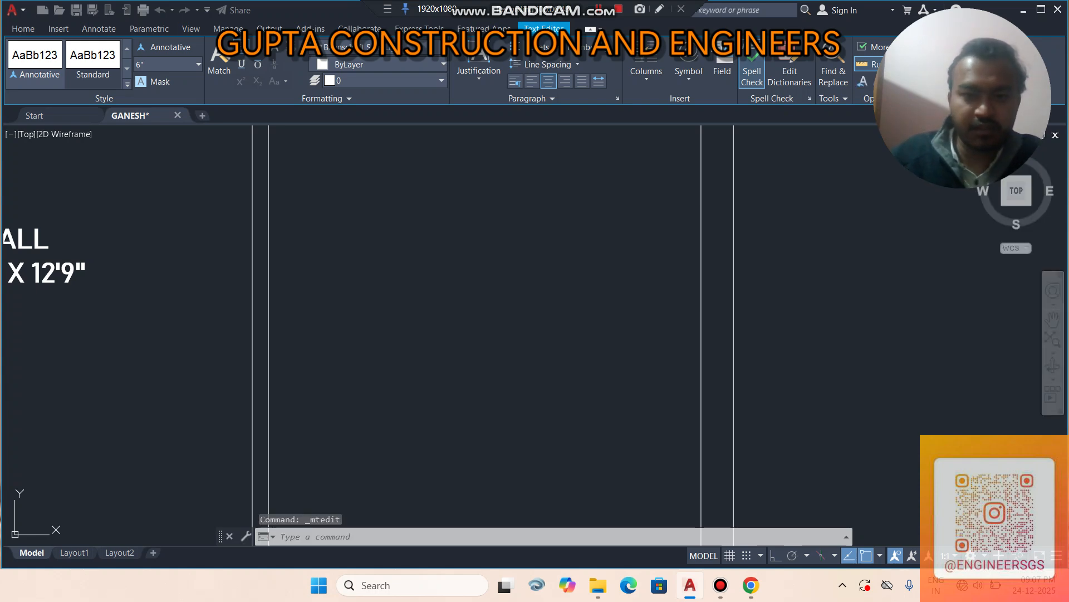
scroll(357, 287, down, 2)
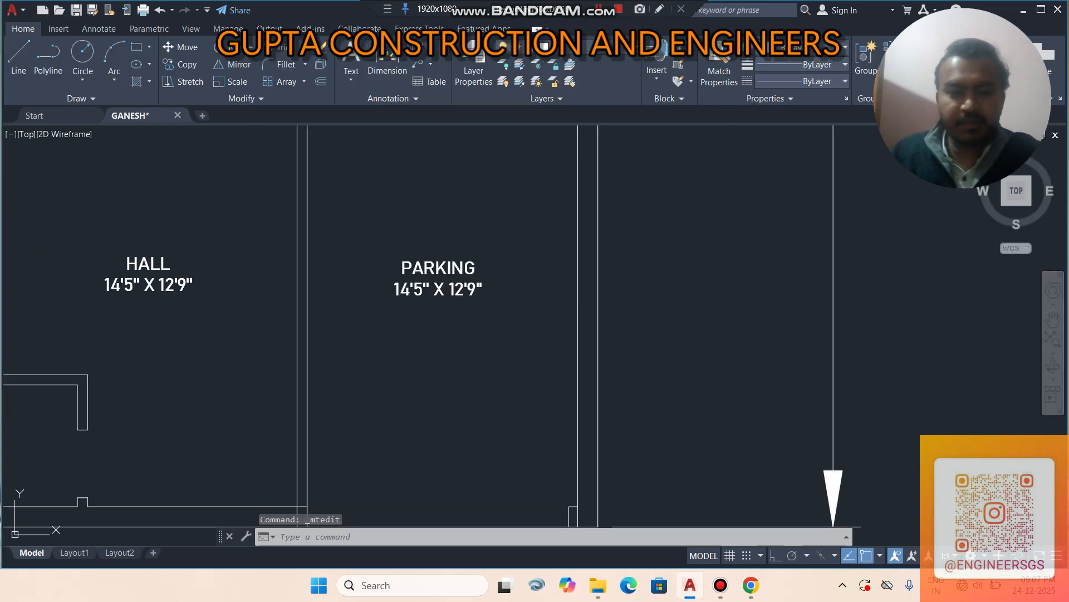
Step: Measure the parking area's width between the partition and the inner side wall with a linear dimension, without placing it
text(dli)
key(Return)
scroll(310, 258, down, 2)
click(309, 153)
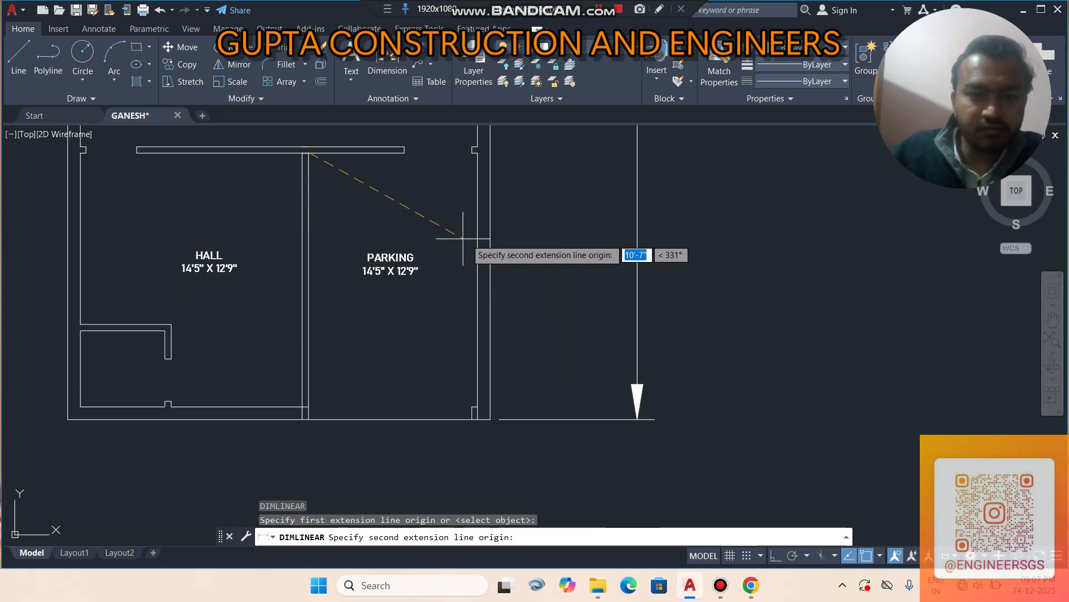
scroll(474, 151, up, 2)
click(475, 148)
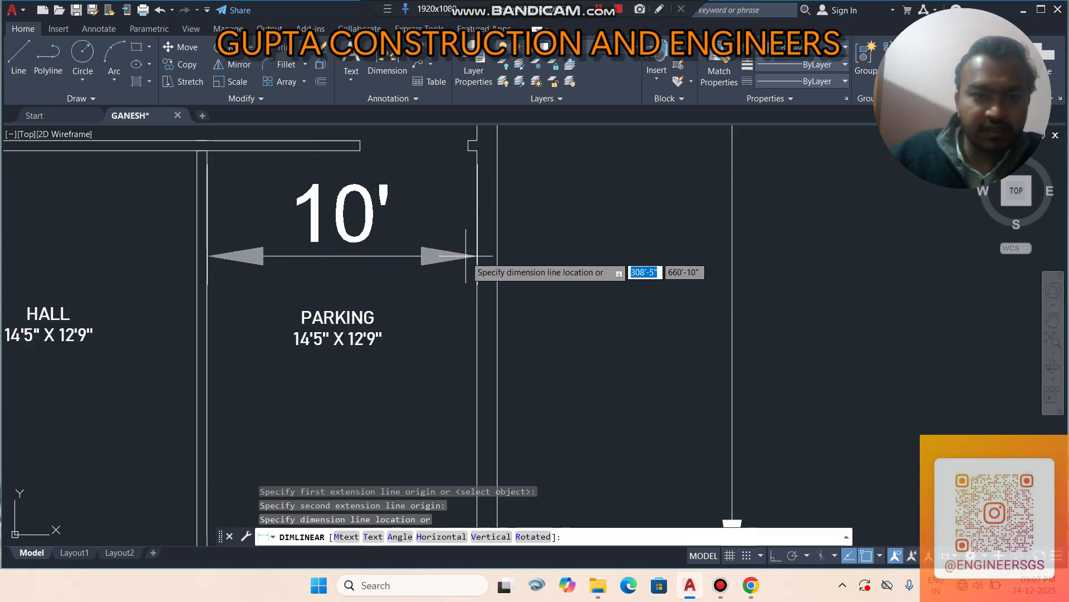
key(Escape)
Step: Measure the parking area's depth from the outer bottom corner to the wall above it with a linear dimension, without placing it
scroll(465, 256, down, 3)
key(Return)
click(476, 381)
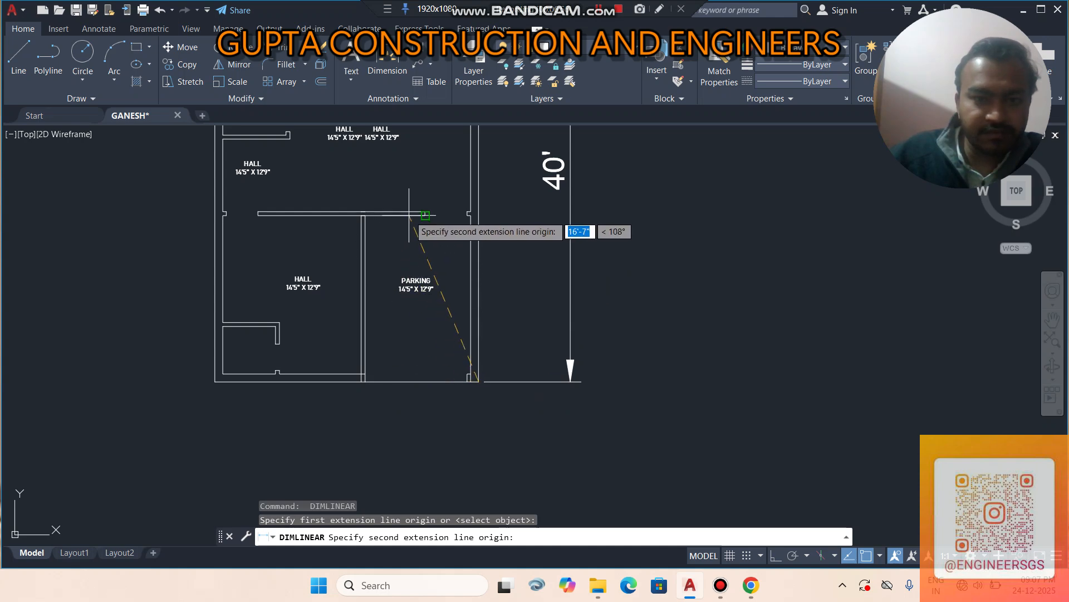
click(423, 215)
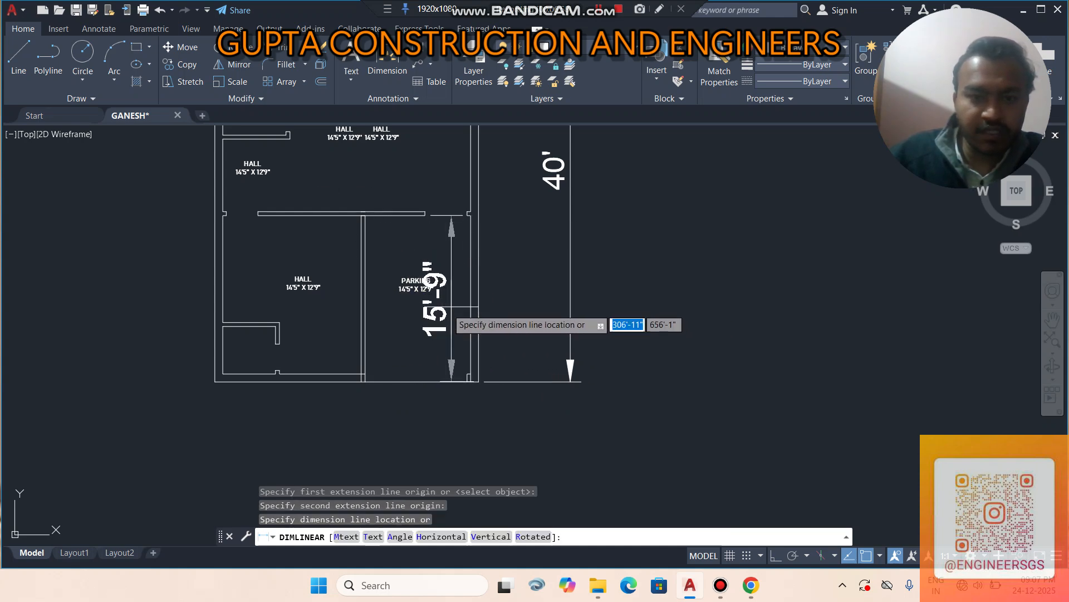
key(Escape)
Step: Set the first dimension in the PARKING label's size to 10'0"
scroll(410, 289, up, 8)
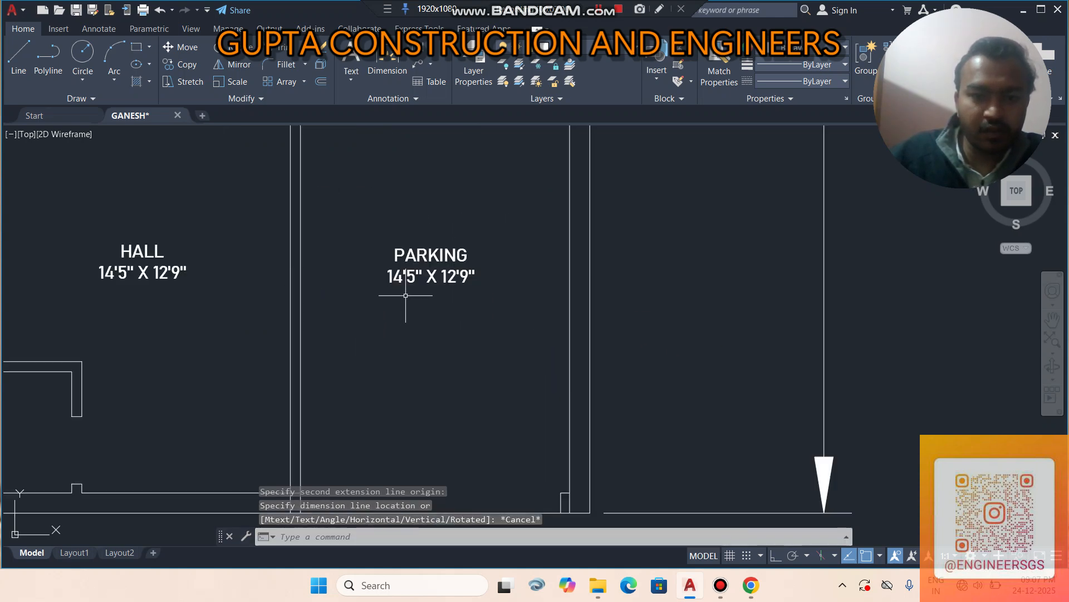
key(Escape)
key(Escape)
click(409, 262)
double_click(408, 262)
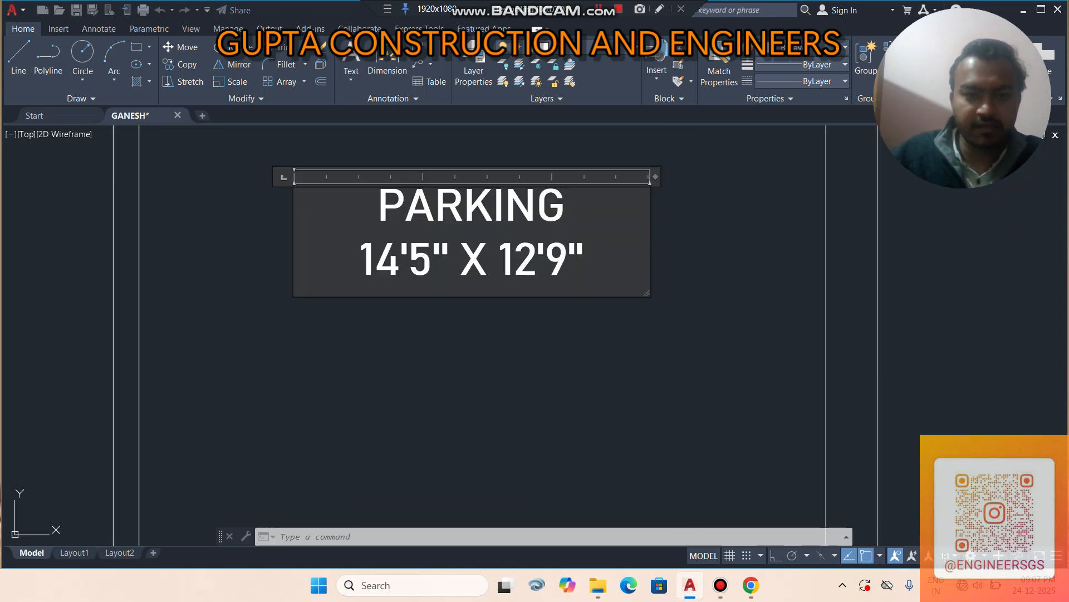
key(BackSpace)
text(0)
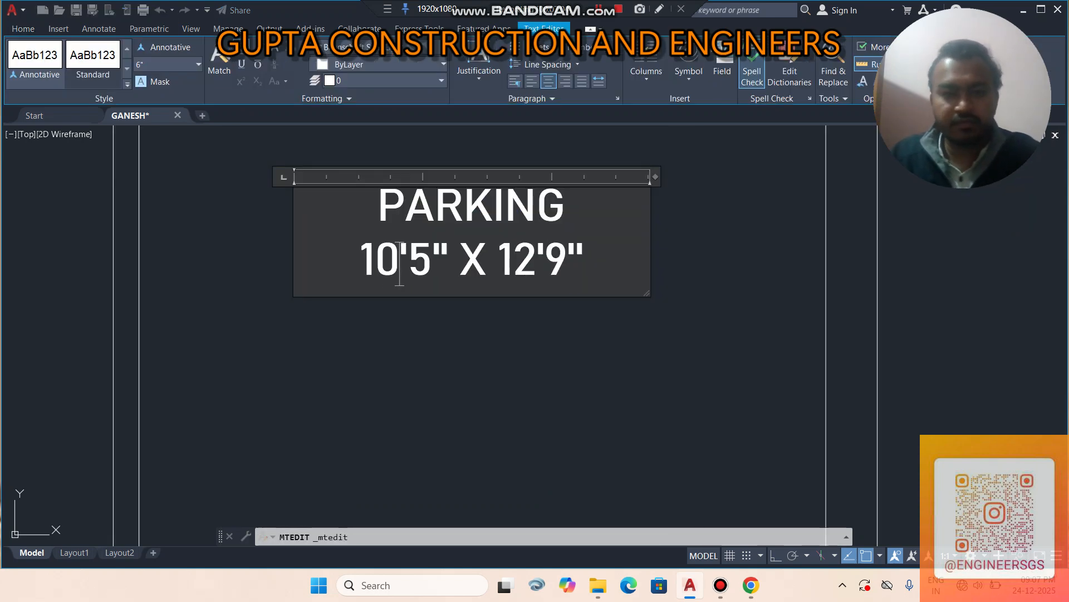
click(432, 261)
key(BackSpace)
text(0)
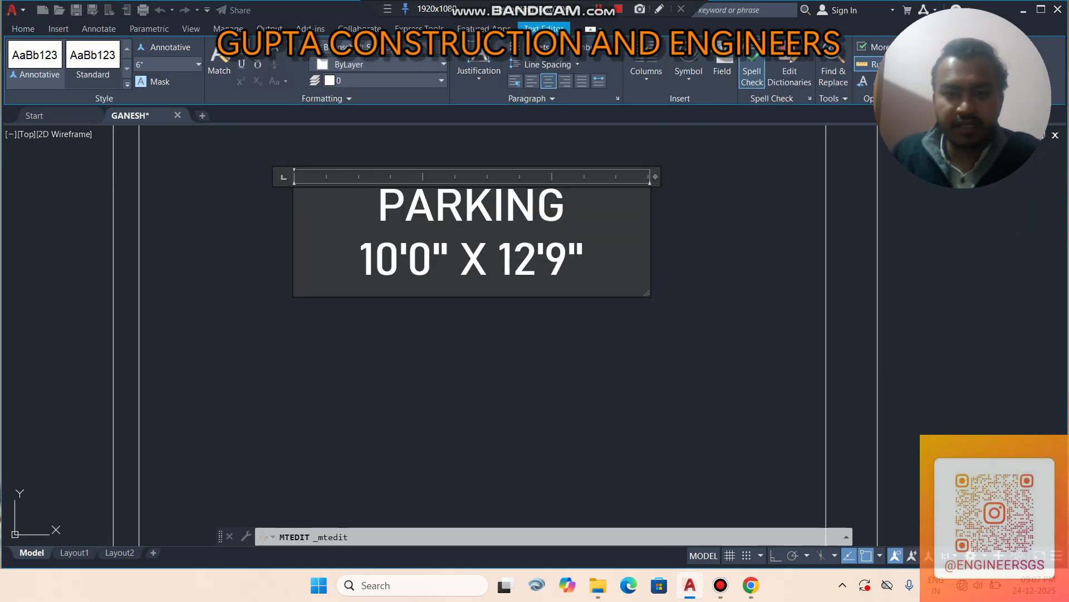
Step: Set the second dimension in the PARKING label's size to 15'0" and finish editing the label
click(536, 262)
key(BackSpace)
text(5)
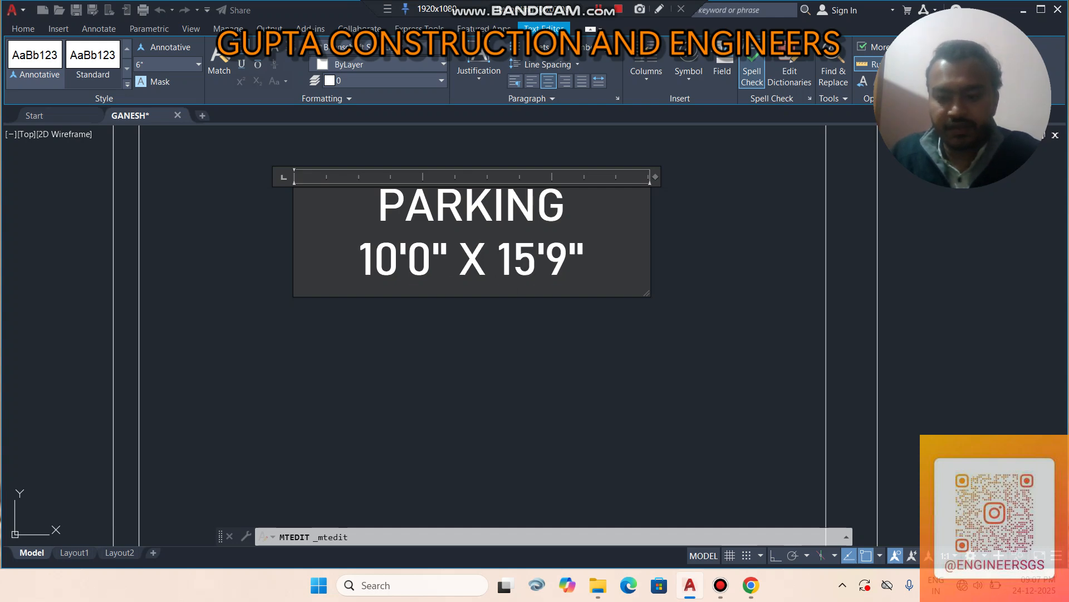
key(BackSpace)
text(0)
scroll(466, 233, down, 5)
click(466, 233)
Step: Delete the duplicate HALL label beside the other one in the central hall
scroll(466, 233, down, 2)
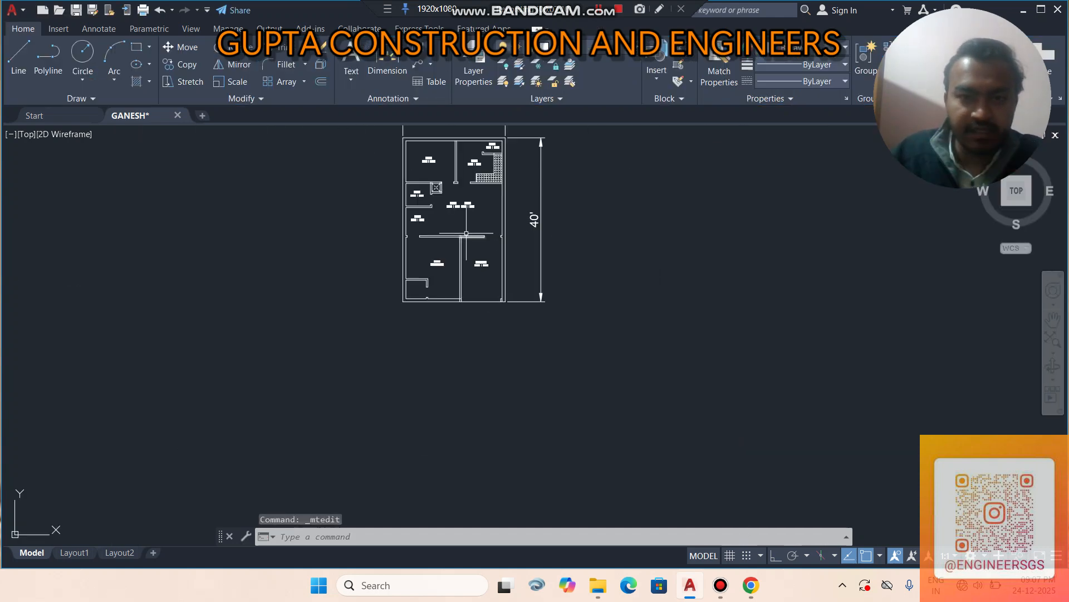
scroll(466, 204, up, 6)
click(399, 224)
key(Delete)
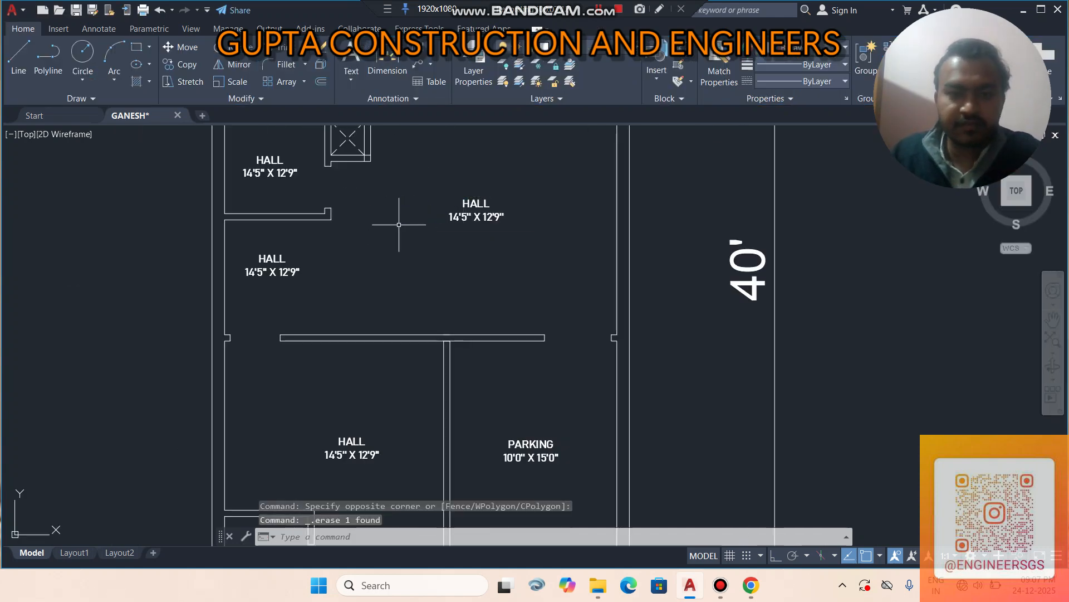
Step: Measure the central hall's depth from the short left partition's end corners to the lower wall with linear dimensions, without placing them
key(Return)
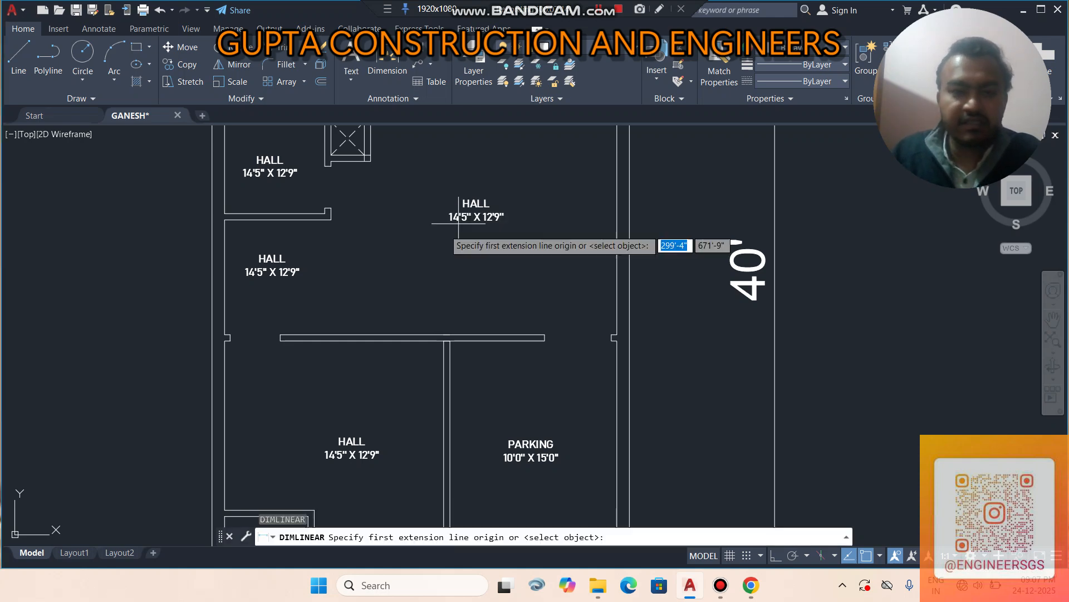
click(331, 208)
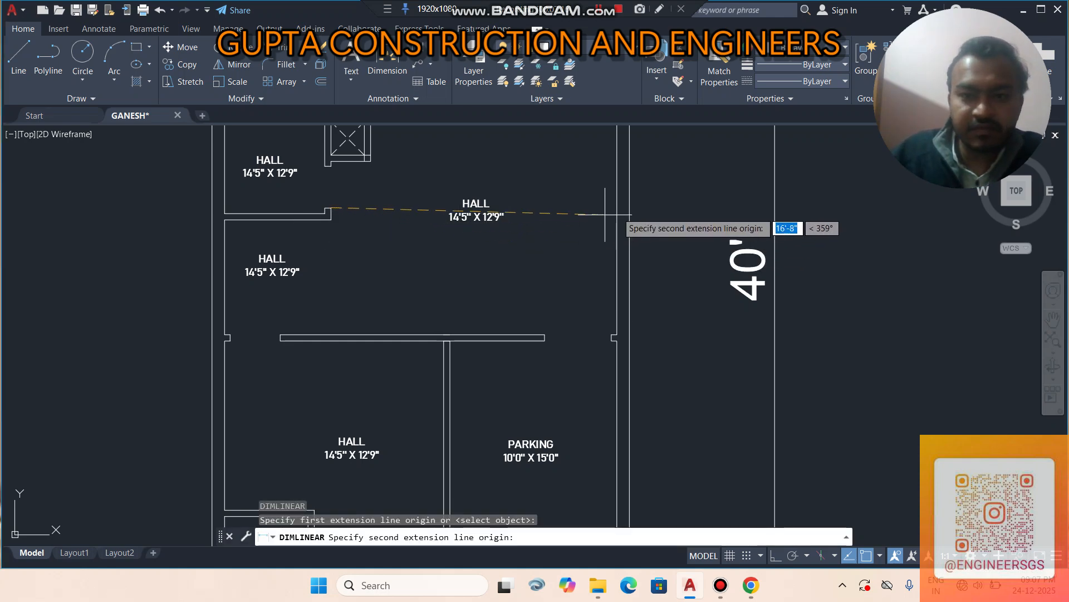
click(612, 334)
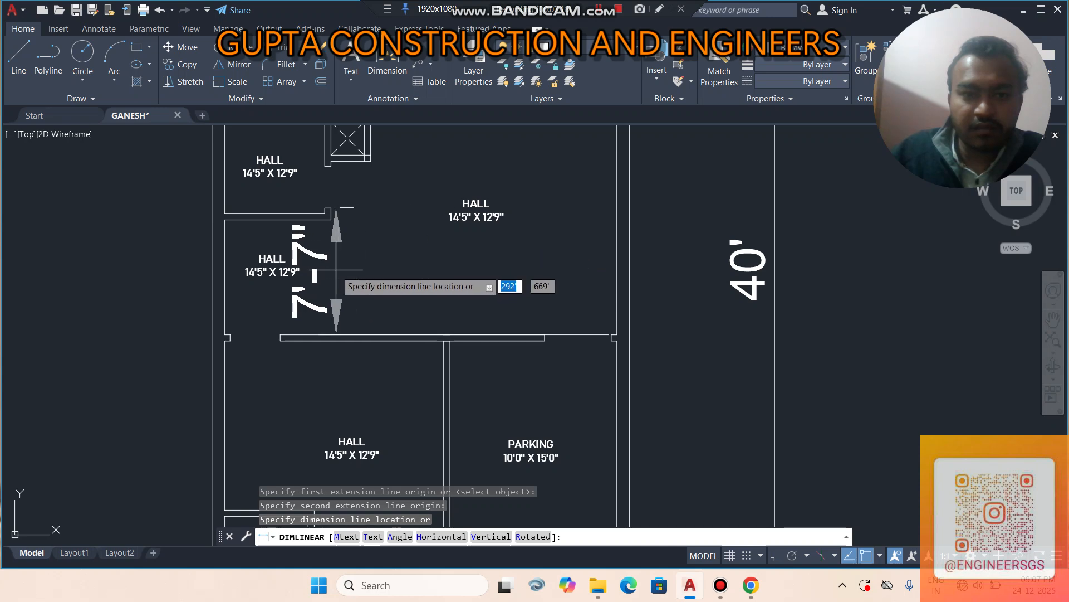
key(Escape)
key(Return)
click(332, 219)
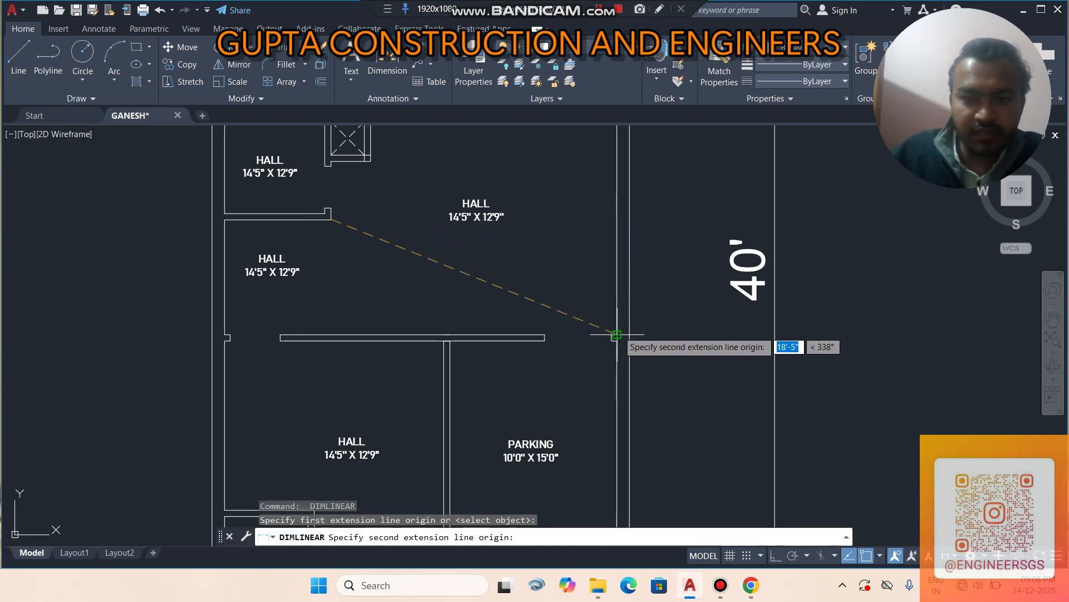
click(617, 335)
key(Escape)
Step: Measure the central hall's width from the short partition's end to the inner right wall with a linear dimension, without placing it
key(Return)
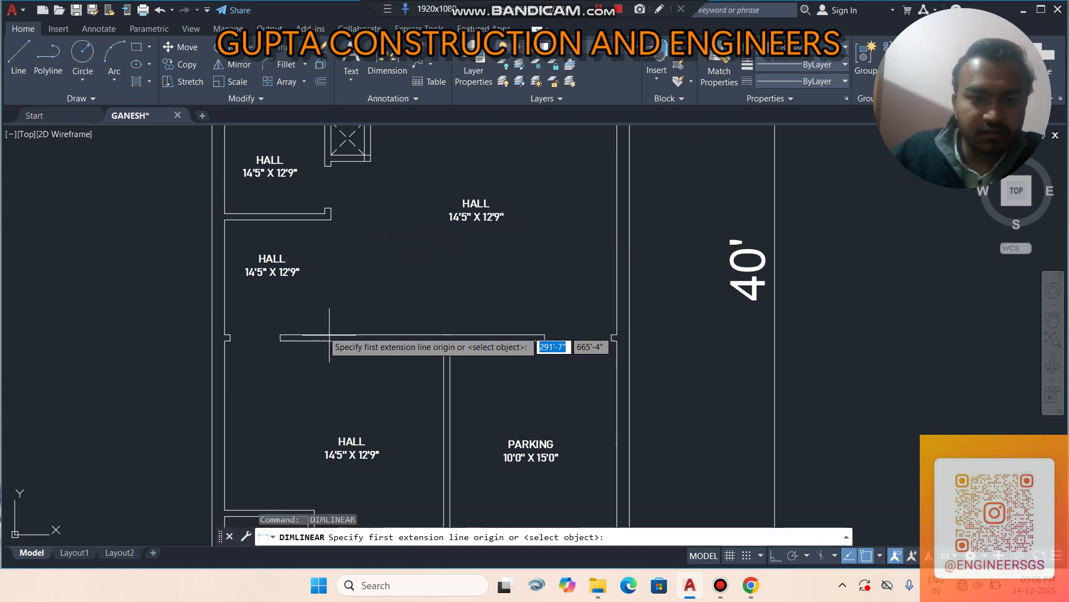
click(331, 218)
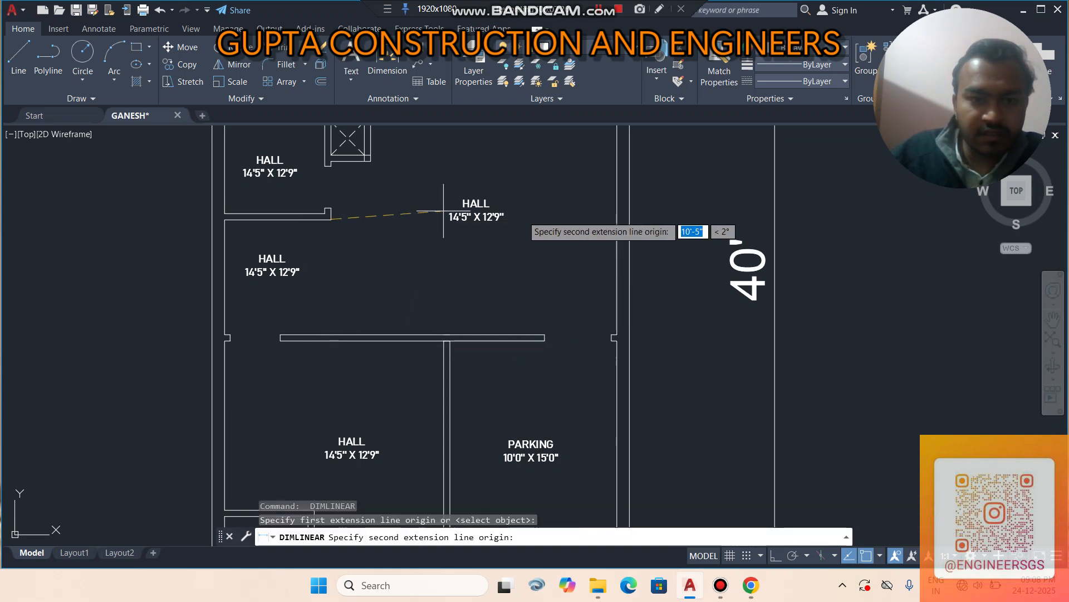
click(615, 224)
scroll(618, 234, down, 3)
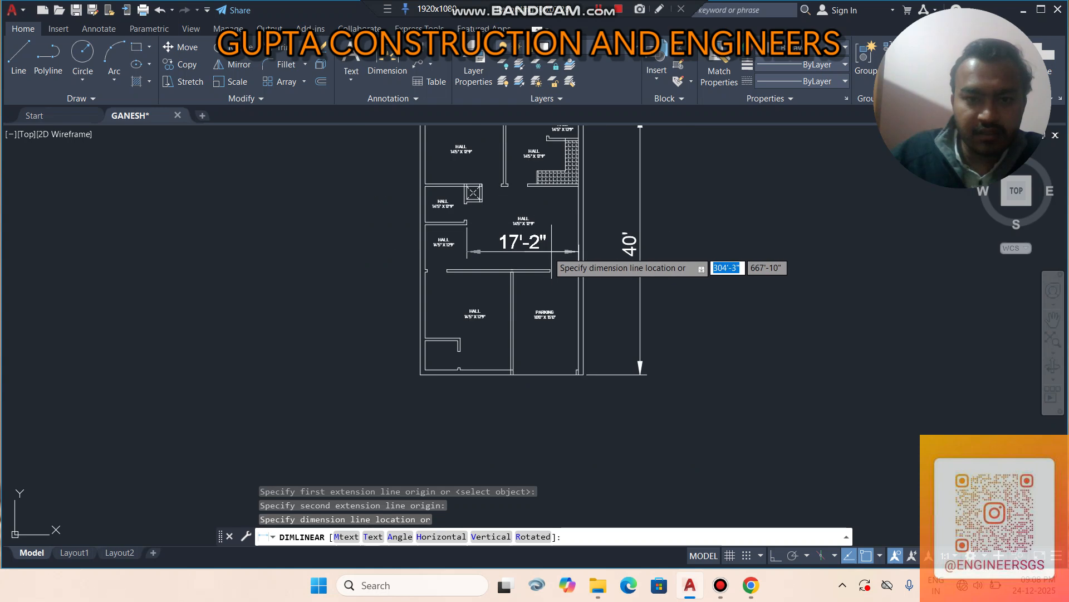
scroll(557, 261, up, 3)
key(Escape)
Step: Change the first dimension in the central HALL label to 17'2", giving 17'2" X 12'9"
double_click(513, 226)
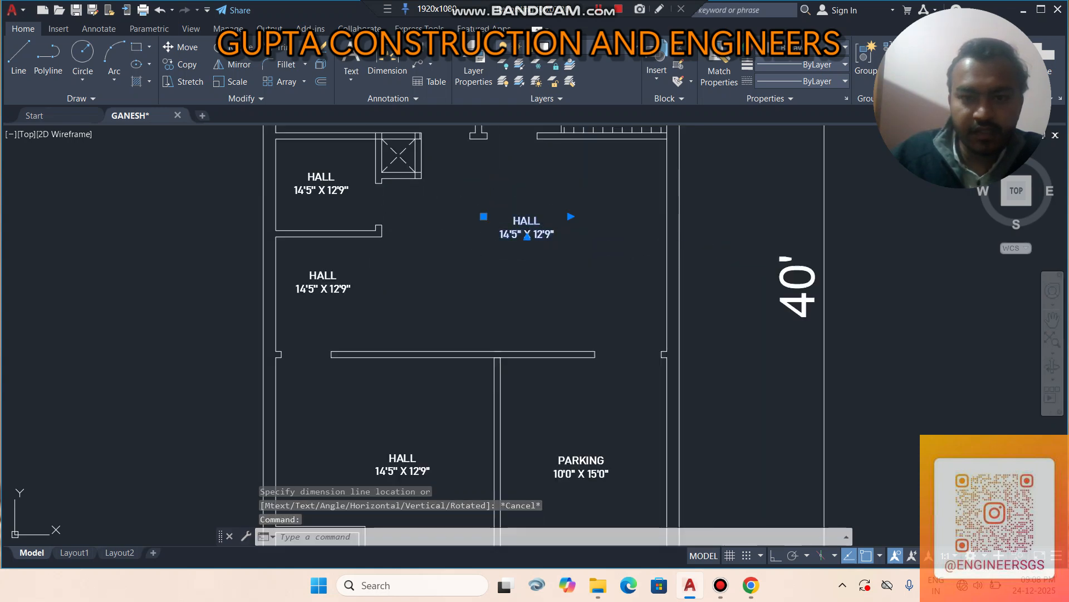
key(BackSpace)
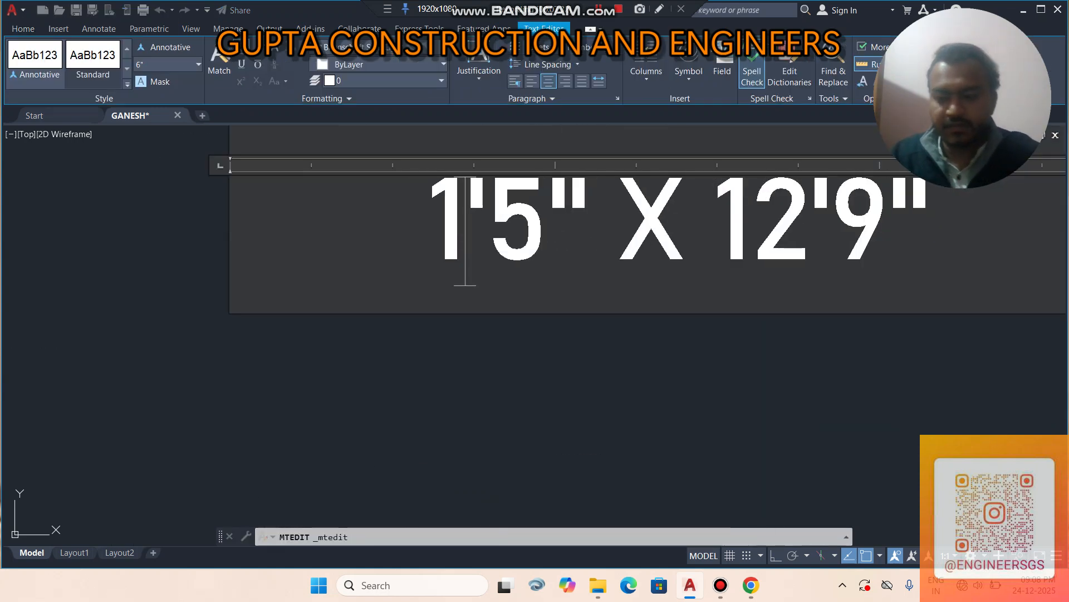
text(7)
key(BackSpace)
text(2)
click(578, 320)
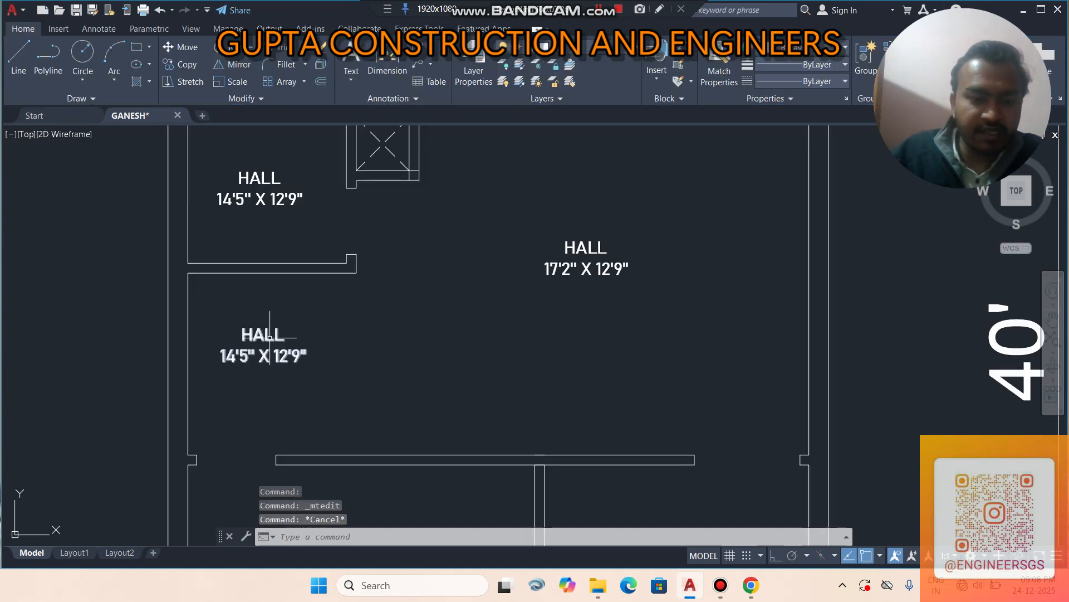
Step: Measure the width of the space below the short left partition with a linear dimension along that partition, without placing it
text(DLI)
key(Return)
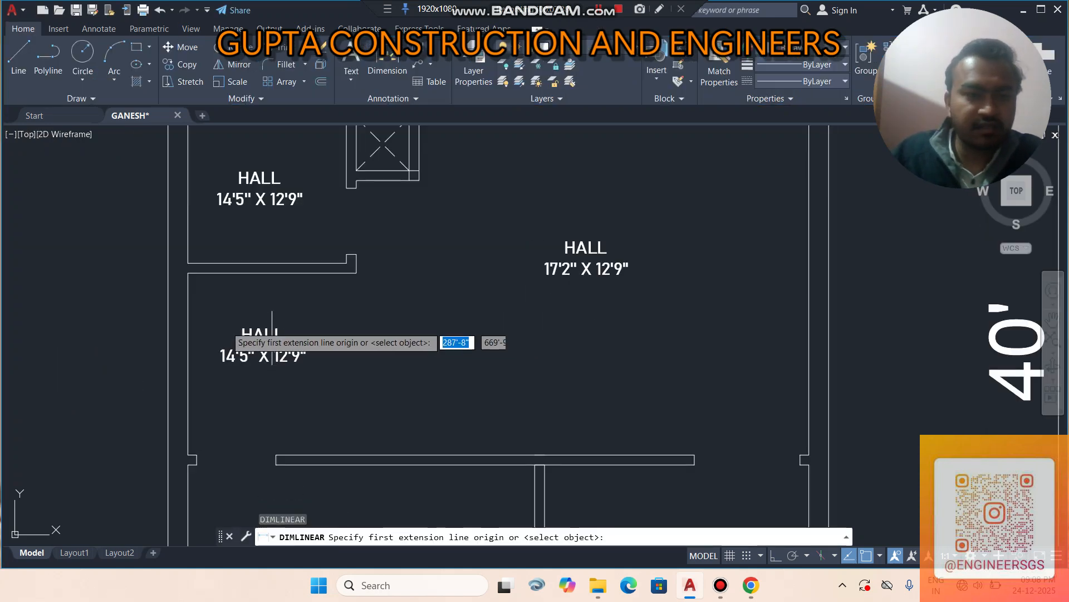
click(188, 273)
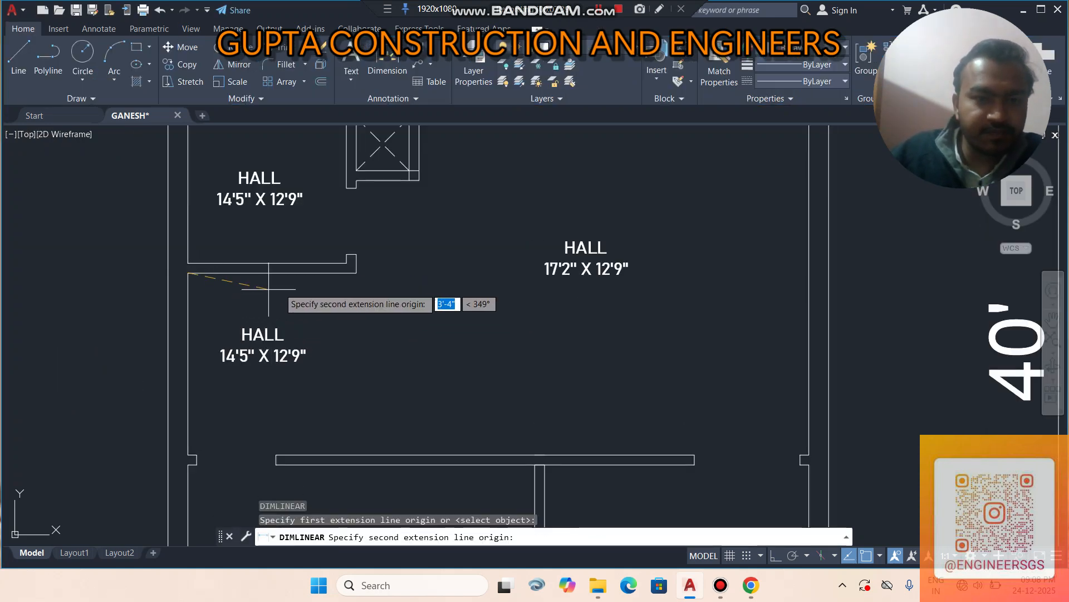
click(356, 273)
key(Escape)
scroll(295, 334, down, 3)
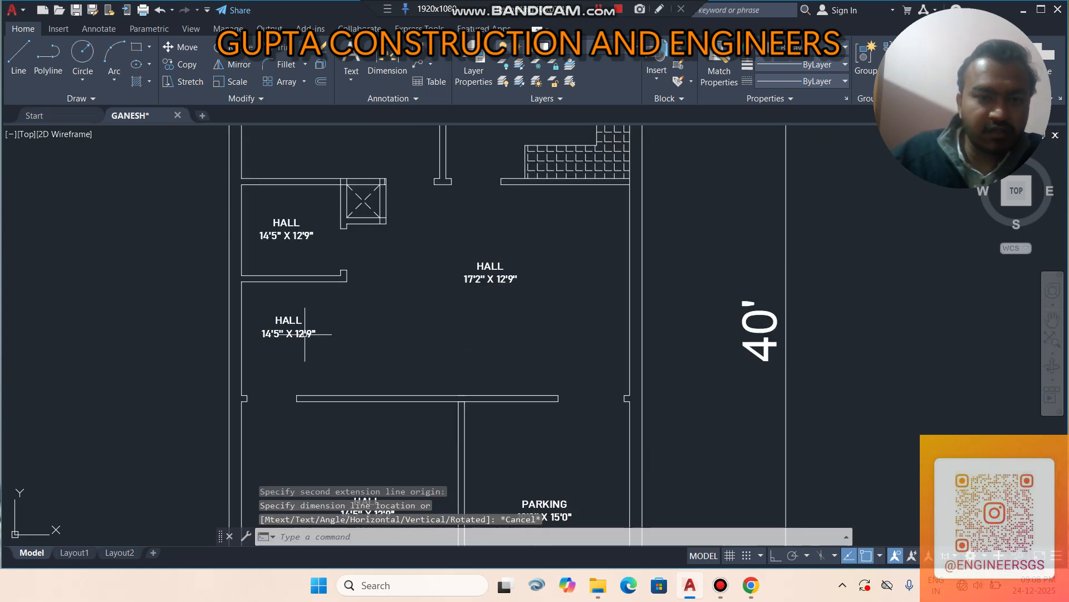
Step: Change the name in the label below the short left partition from HALL to DINNING
scroll(299, 330, up, 5)
double_click(299, 330)
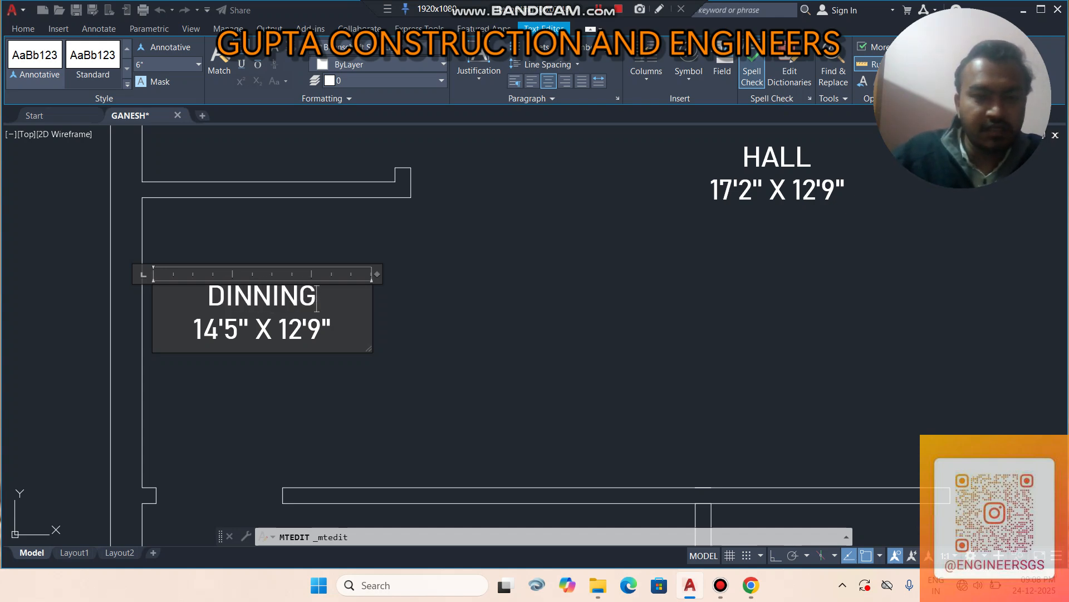
scroll(202, 333, up, 4)
Step: Set the size in the DINNING label to 6'5" X 6'11" and finish editing the label
key(BackSpace)
key(BackSpace)
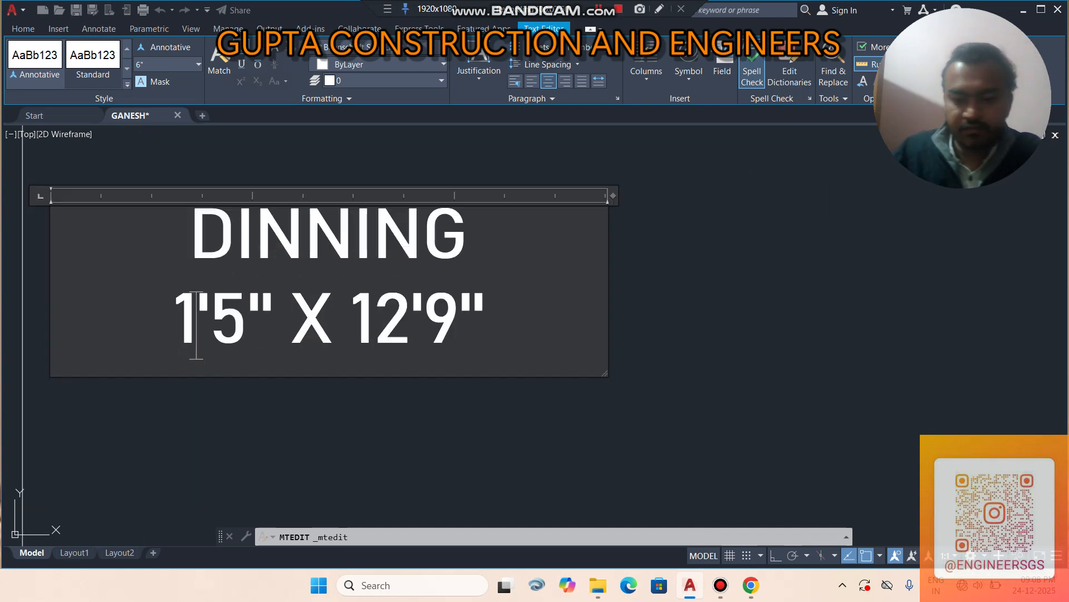
text(6)
key(BackSpace)
key(BackSpace)
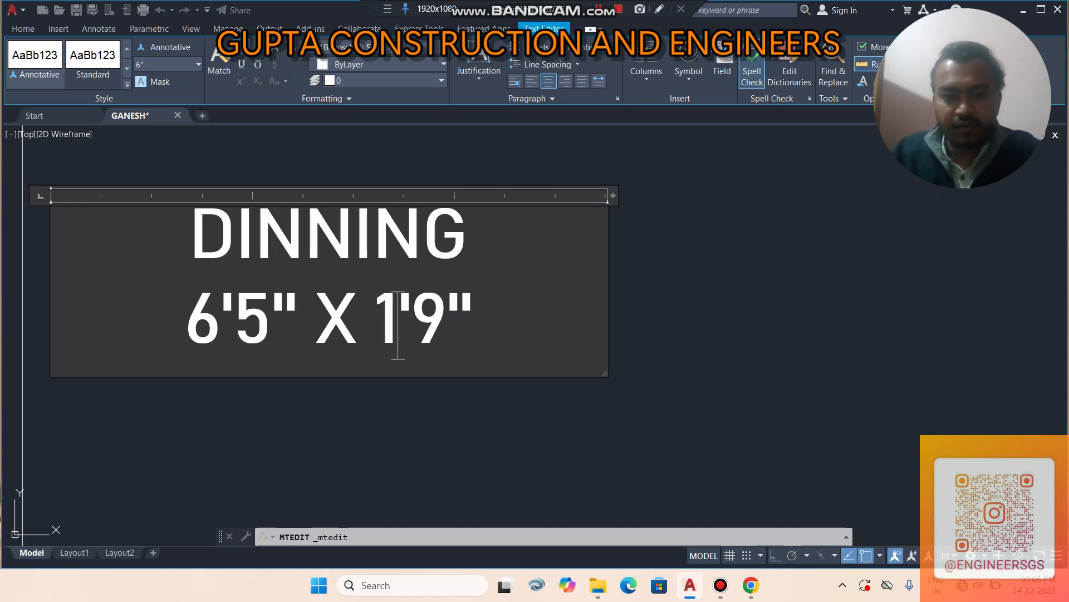
text(6)
scroll(525, 277, down, 5)
scroll(488, 340, up, 5)
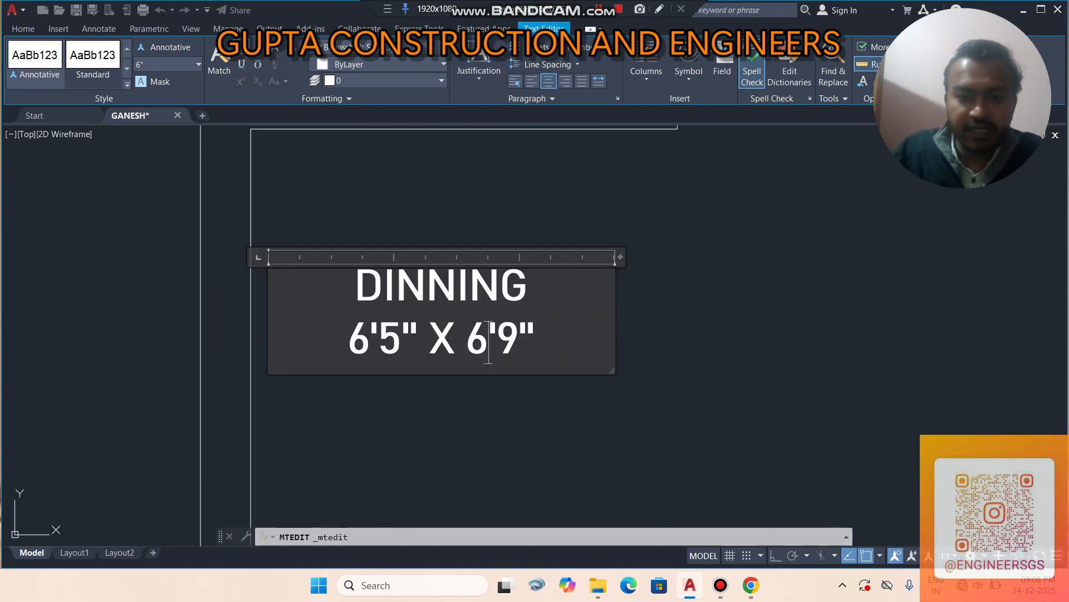
click(507, 341)
key(BackSpace)
text(11)
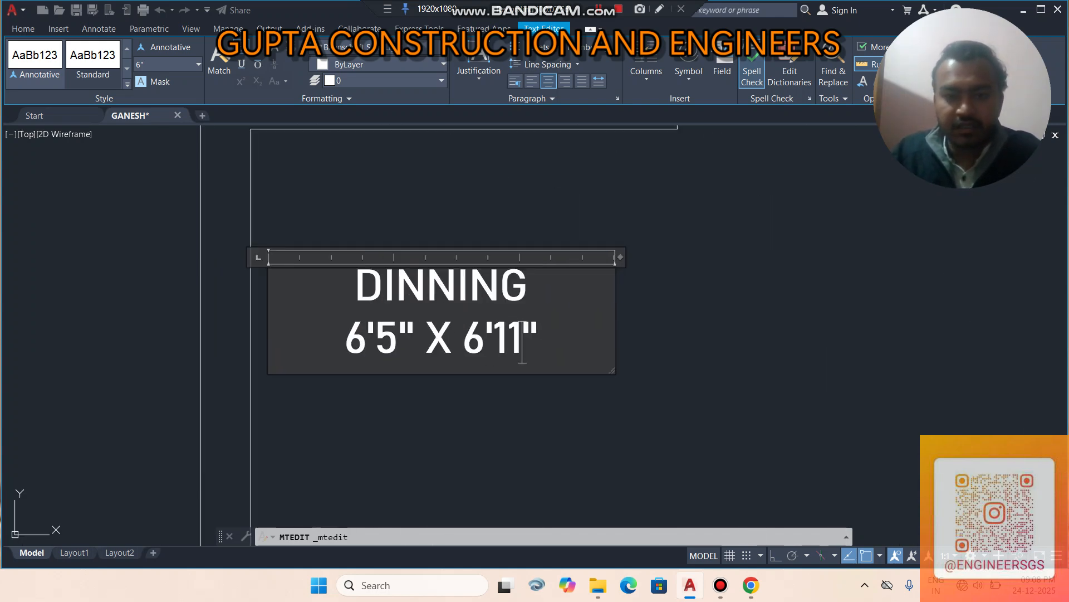
click(456, 218)
Step: Change the upper-left room's label name from HALL to BEDROOM
scroll(456, 310, down, 5)
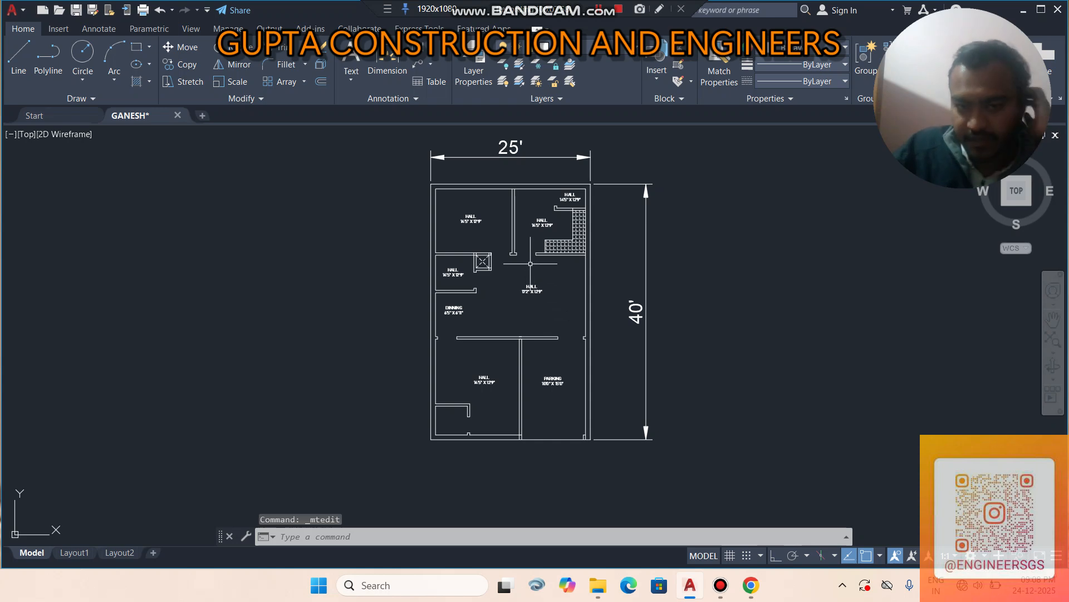
scroll(505, 214, up, 5)
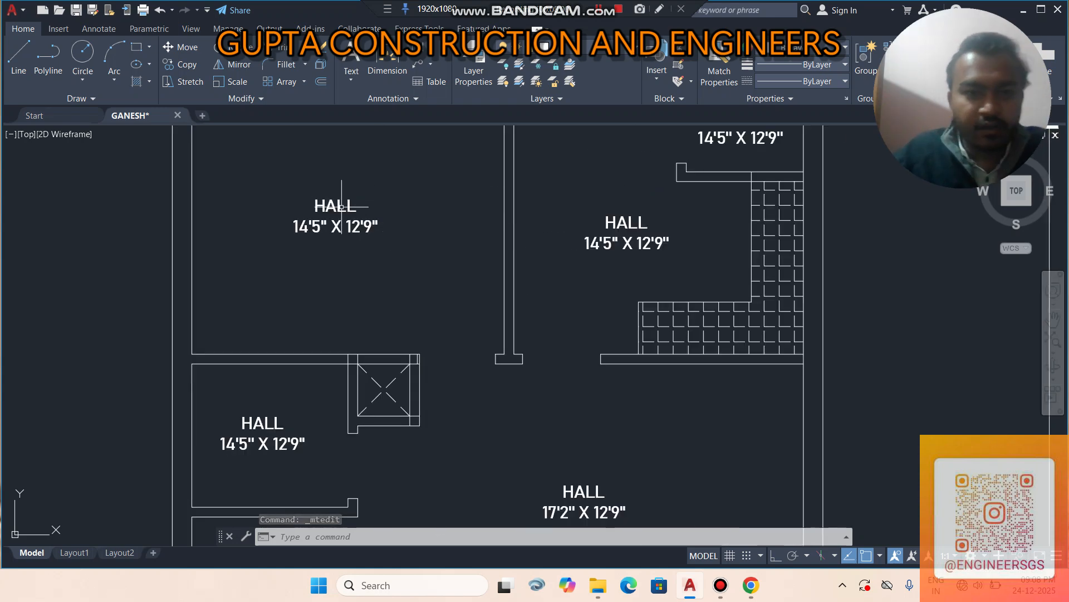
double_click(336, 227)
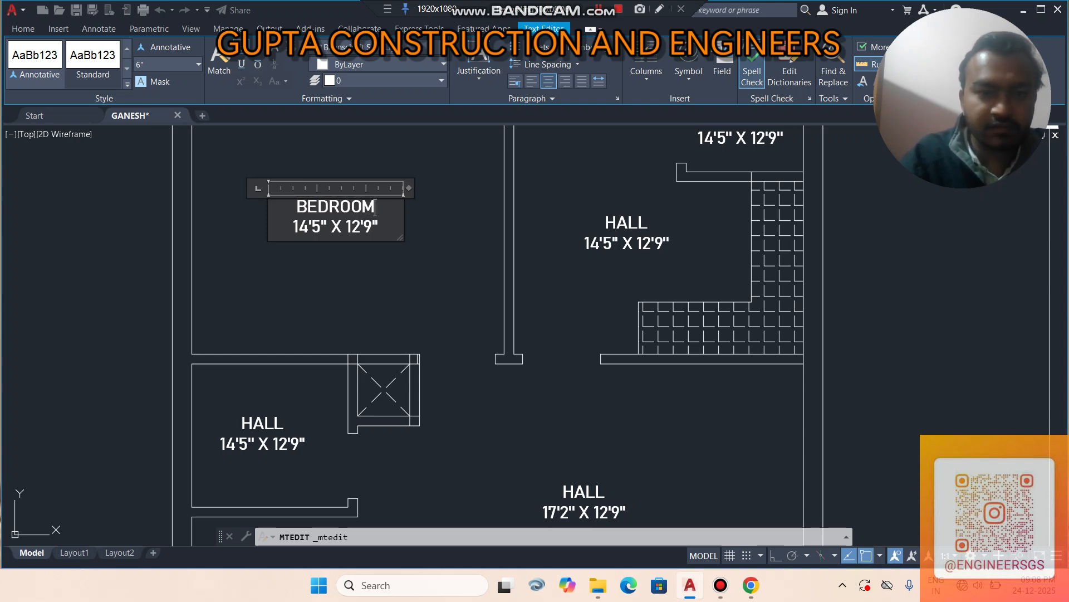
click(221, 194)
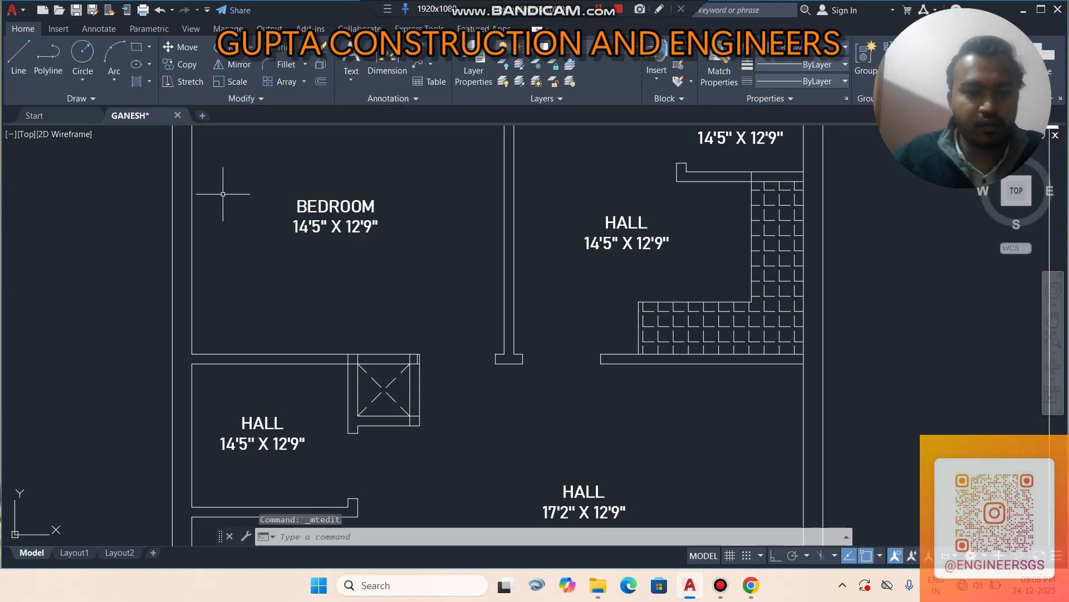
Step: Measure the bedroom's width between the inner left wall and the partition with a linear dimension, without placing it
scroll(222, 194, down, 4)
scroll(263, 205, up, 2)
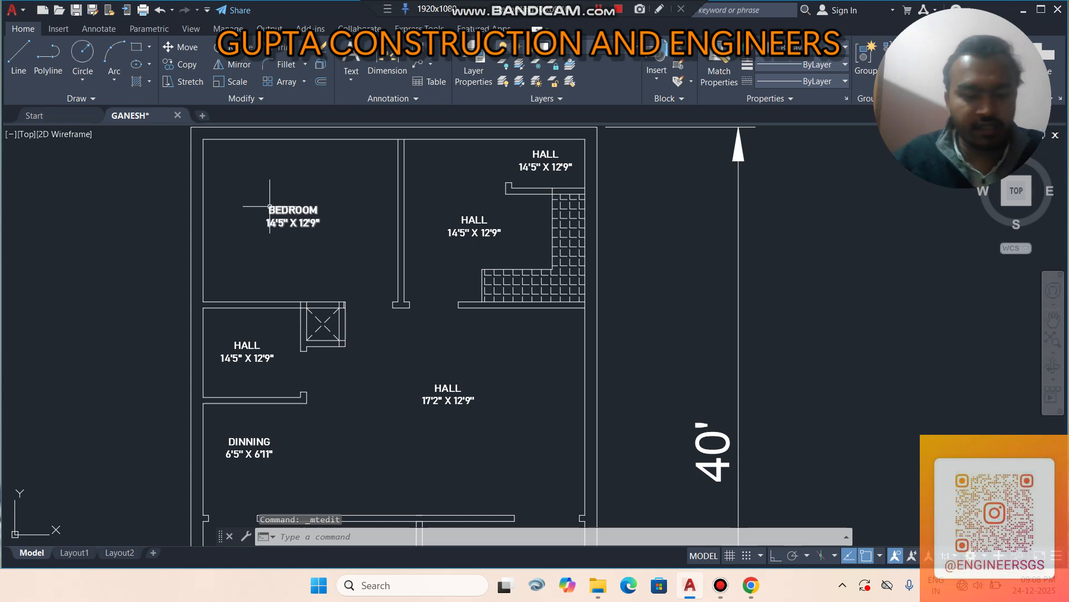
text(dli)
key(Return)
click(203, 223)
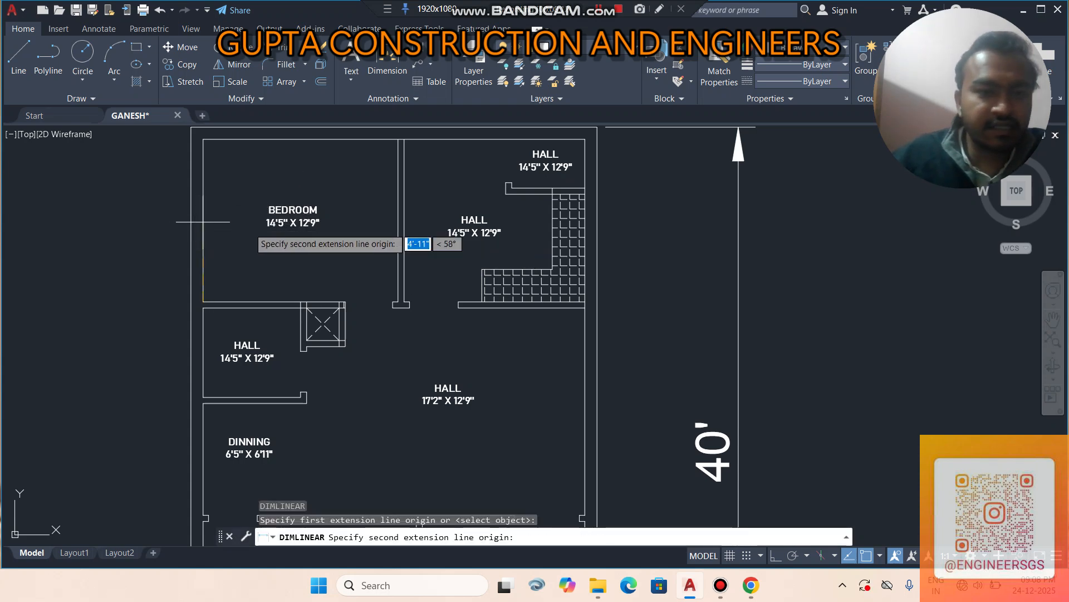
click(398, 303)
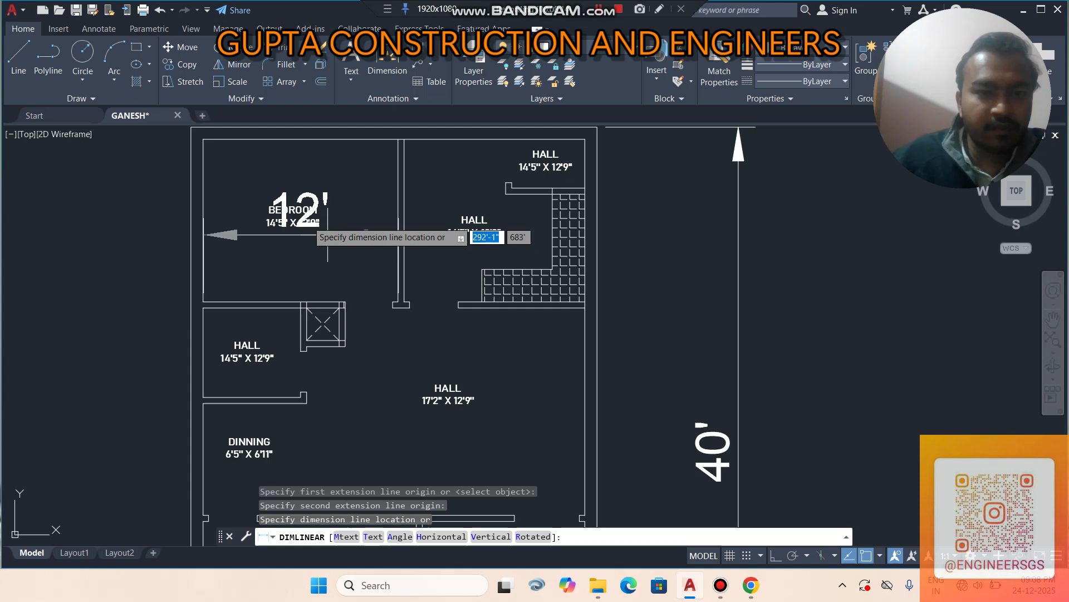
key(Escape)
Step: Set the first dimension in the upper-left room's BEDROOM label to 12'0"
scroll(283, 209, up, 2)
double_click(272, 237)
scroll(272, 240, up, 6)
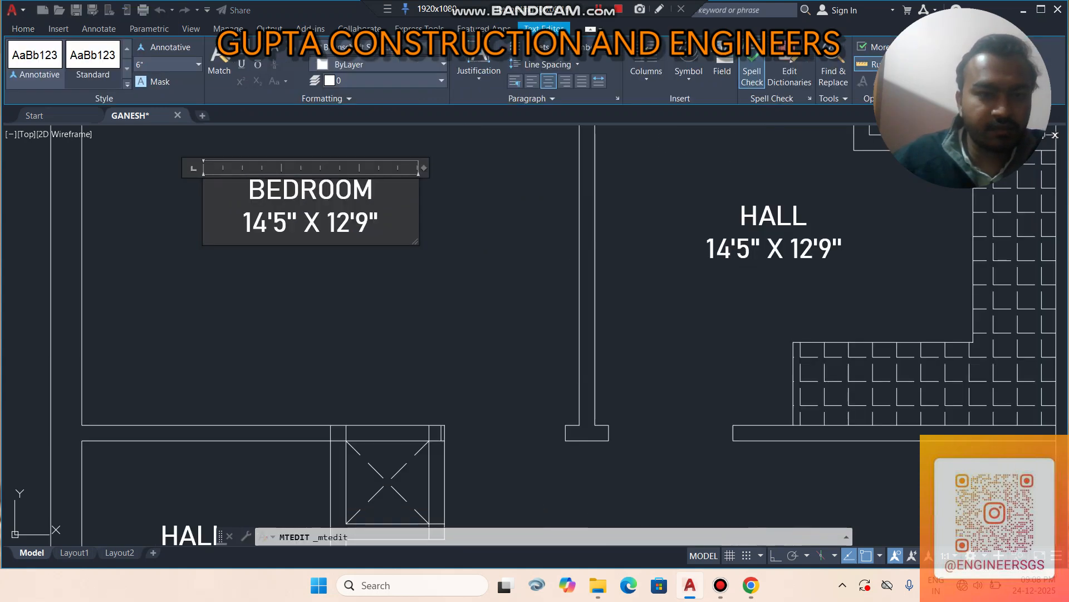
key(BackSpace)
text(2)
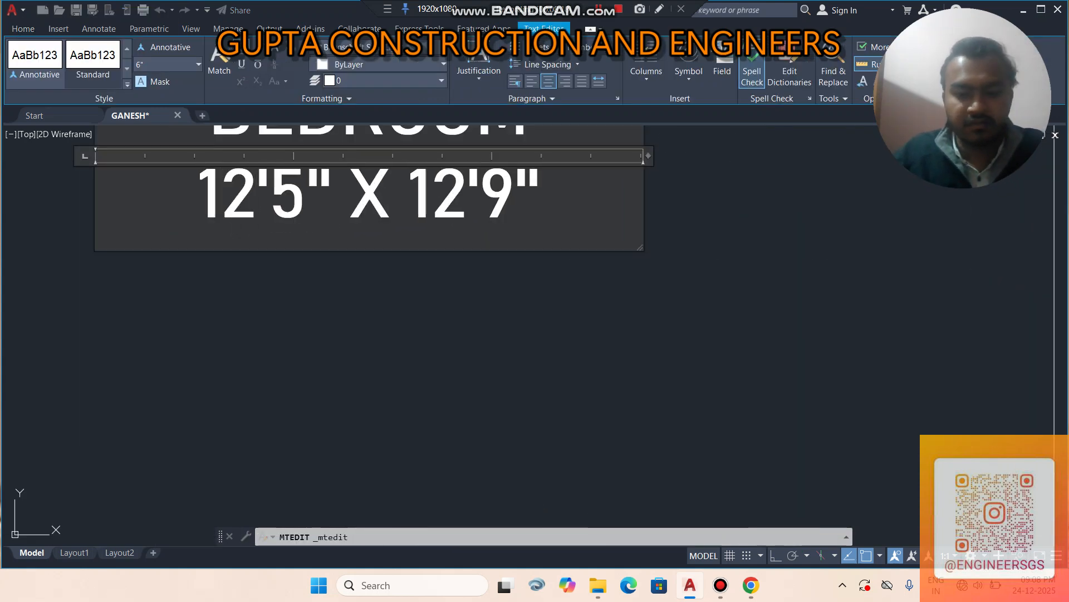
click(287, 215)
key(BackSpace)
text(0)
scroll(286, 214, down, 5)
scroll(224, 219, up, 5)
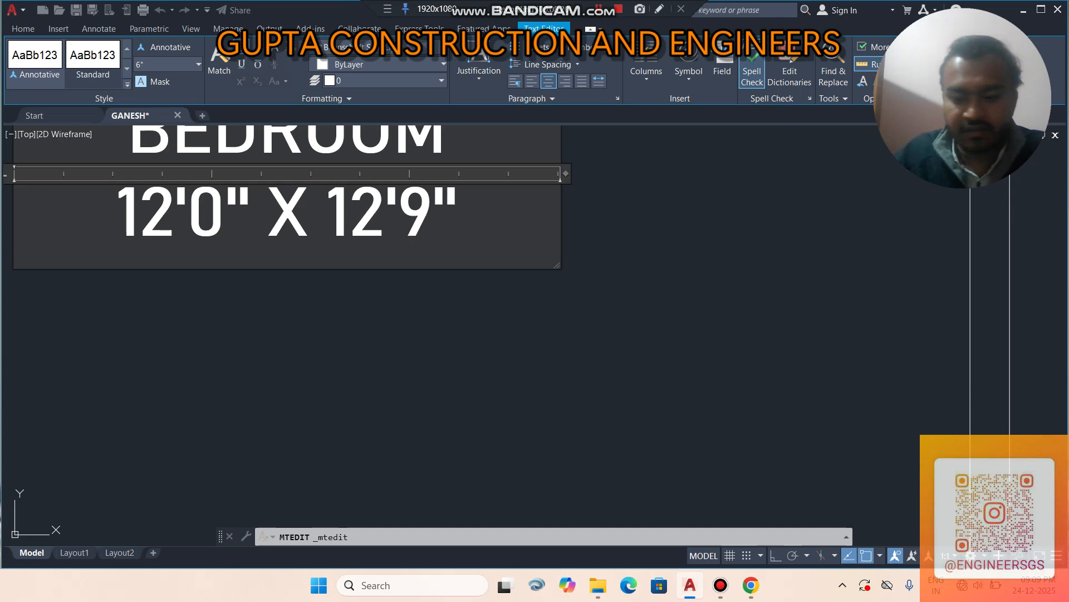
Step: Set the second dimension in the BEDROOM label to 10'0" and finish editing the label
click(362, 239)
key(Delete)
text(0)
key(BackSpace)
text(0)
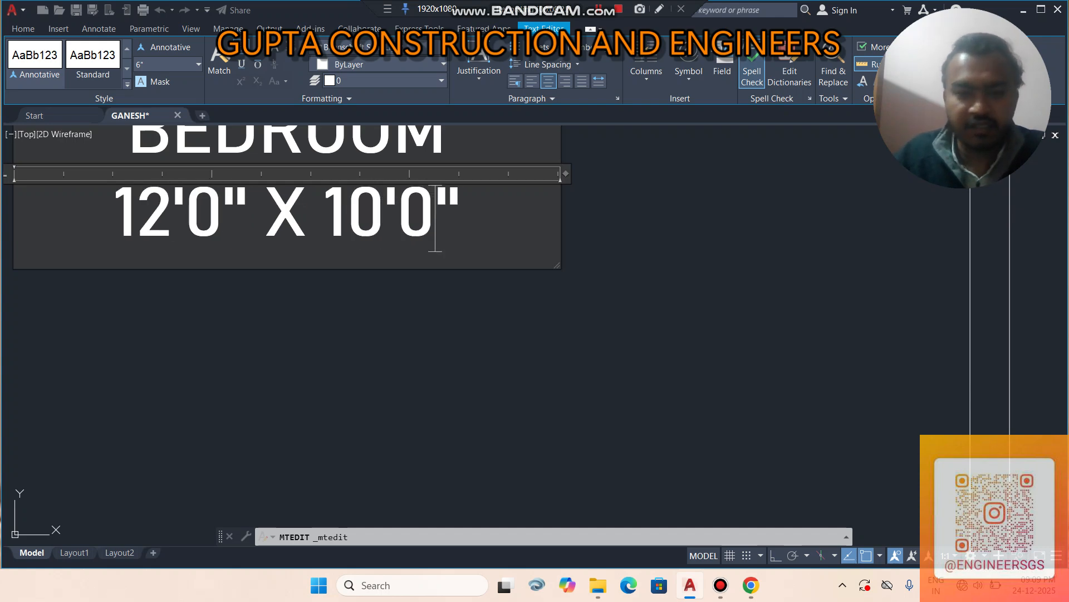
scroll(429, 251, down, 10)
click(458, 296)
scroll(370, 191, down, 2)
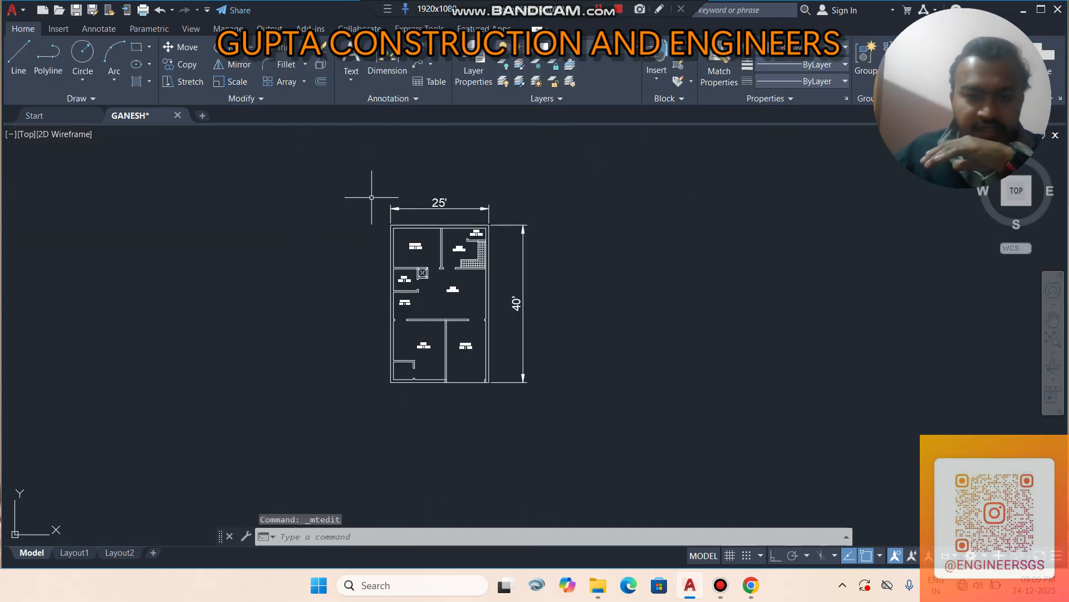
Step: Save the house plan drawing
scroll(384, 203, up, 2)
scroll(393, 214, up, 2)
scroll(402, 221, down, 2)
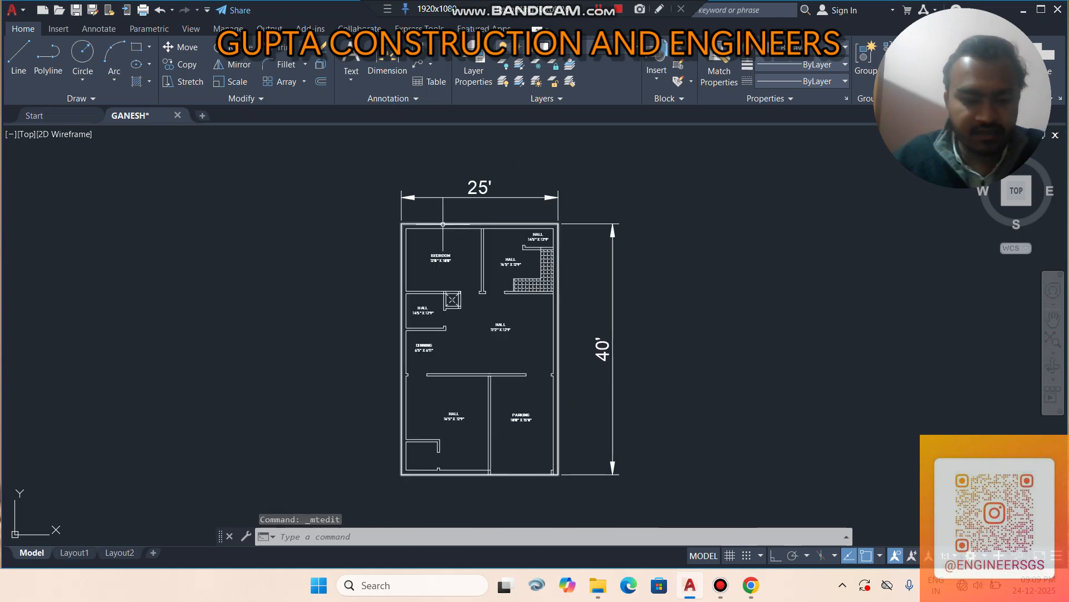
key(ctrl+s)
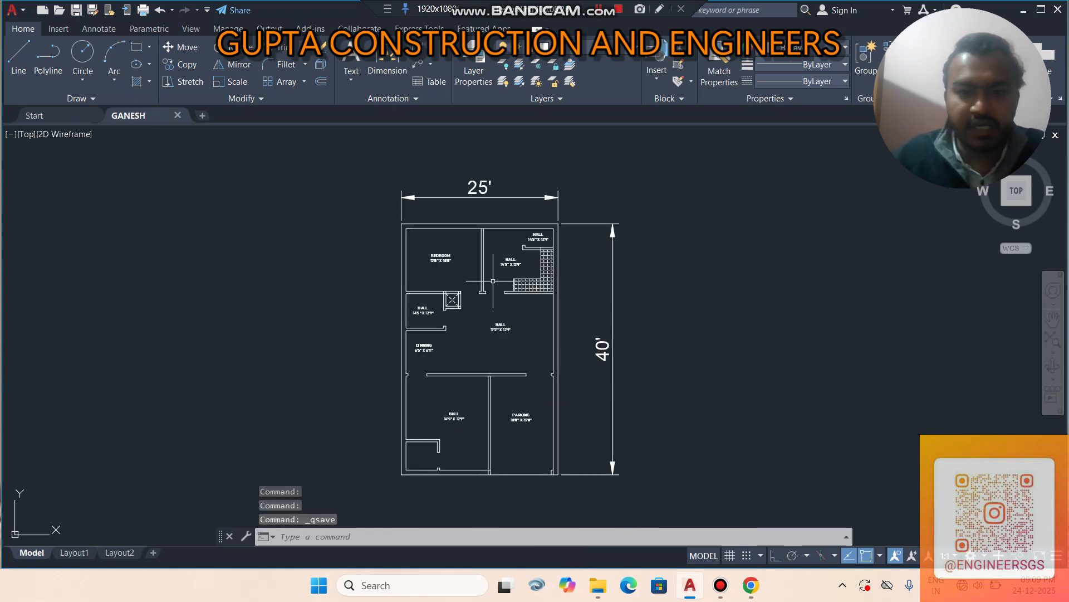
click(720, 585)
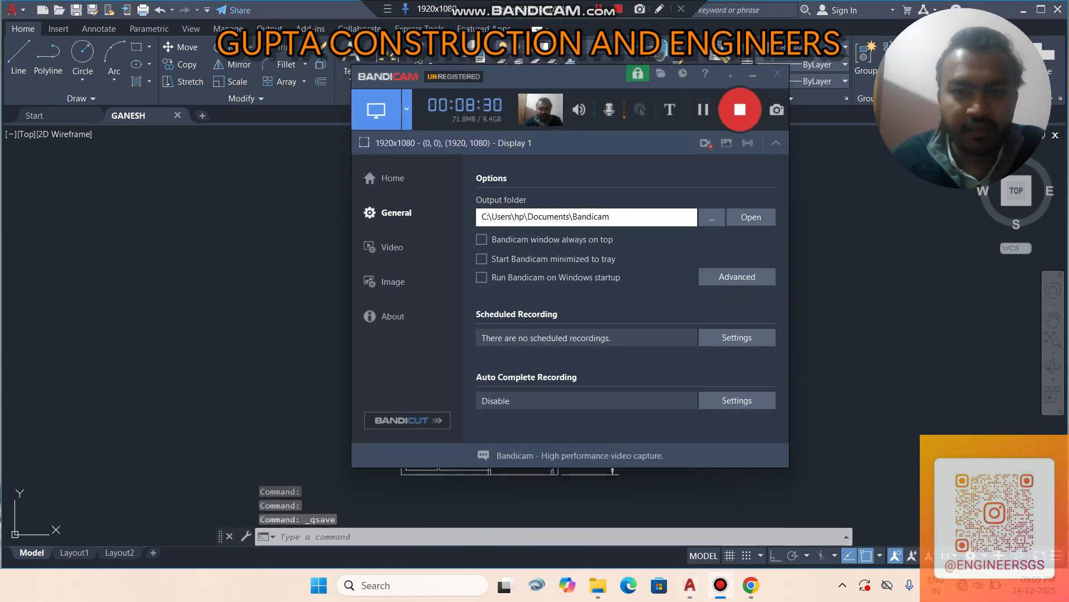
click(753, 75)
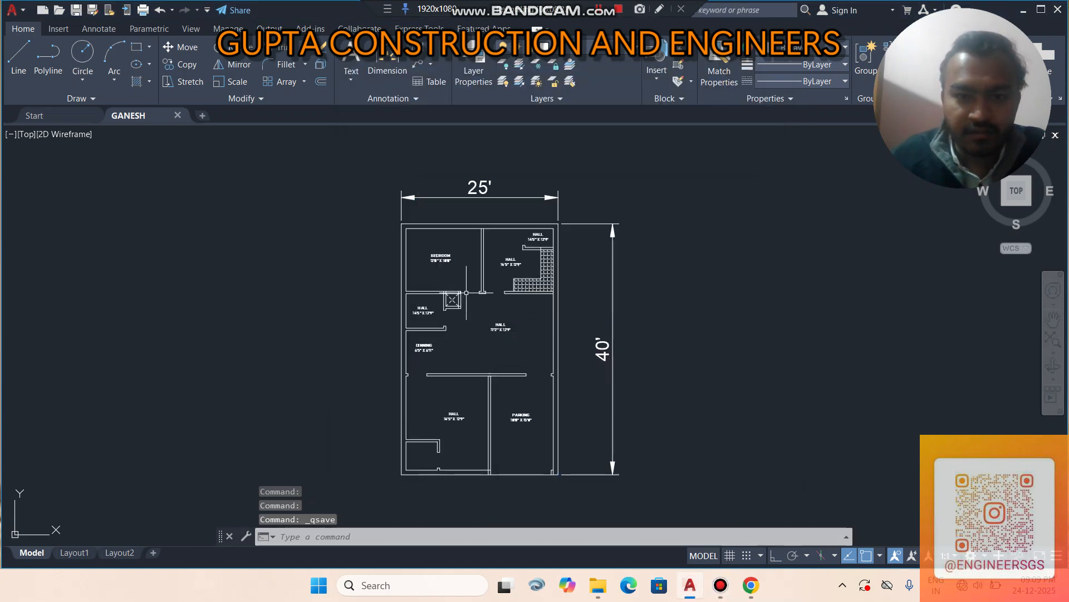
Step: Delete the 14'5" X 12'9" HALL label beside the hatched staircase
scroll(466, 292, up, 4)
scroll(603, 227, up, 4)
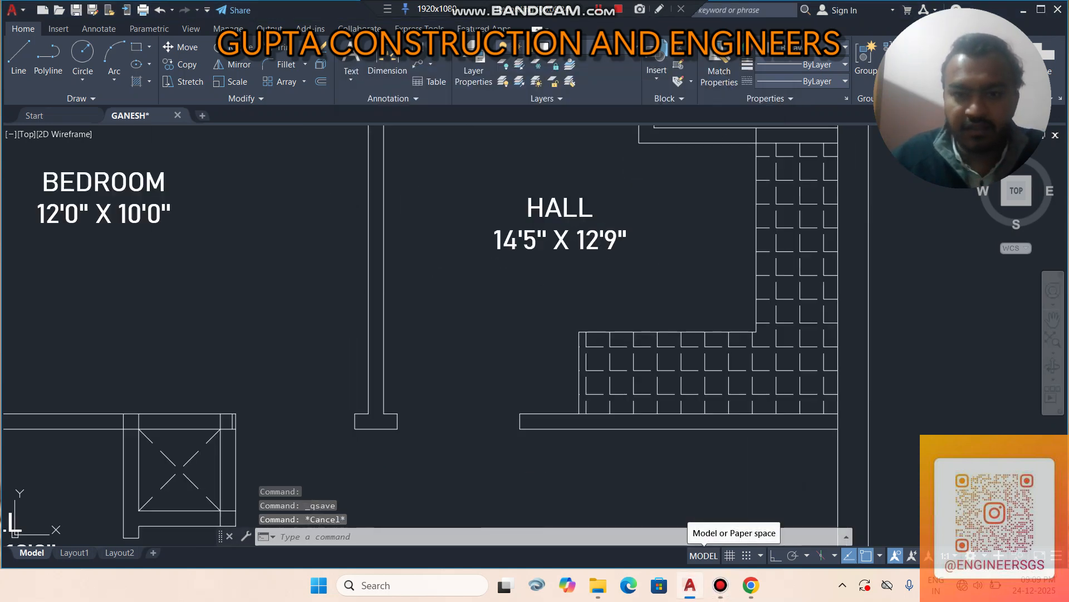
click(599, 219)
click(520, 157)
key(Delete)
Step: Delete the HALL label from the large lower-left room
scroll(508, 202, down, 8)
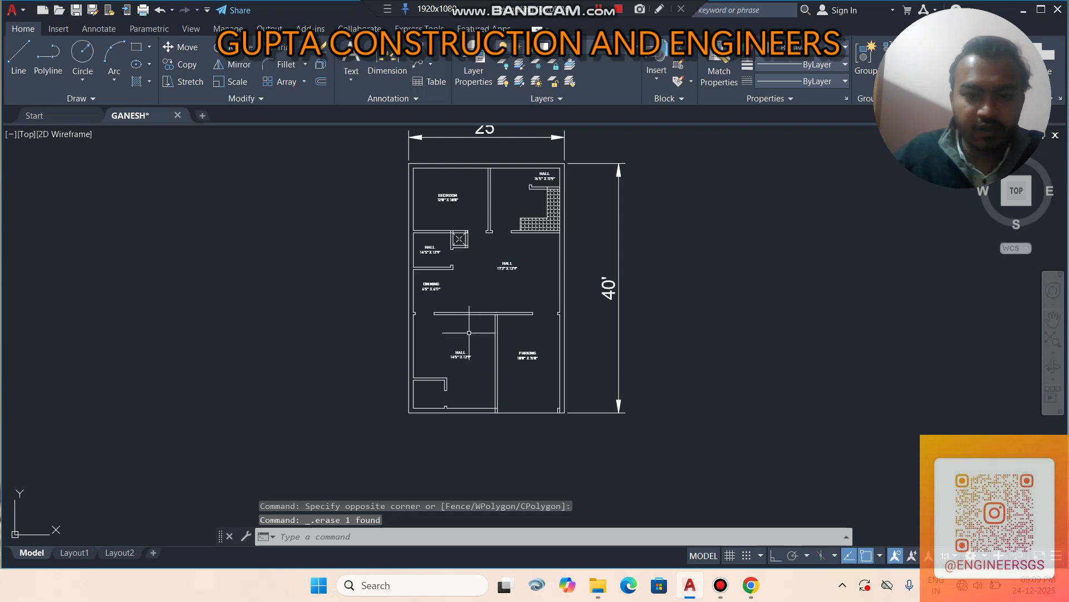
scroll(469, 333, up, 2)
click(476, 349)
click(437, 382)
key(Delete)
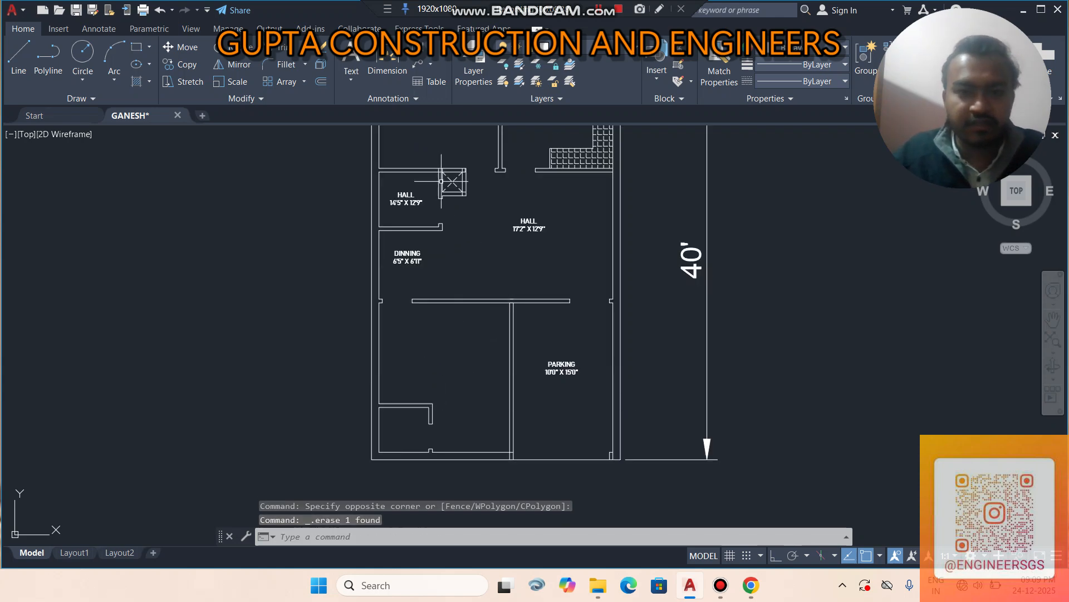
Step: Copy the upper-left room's BEDROOM label into the empty lower-left room beside PARKING
middle_drag(441, 181, 445, 240)
click(422, 186)
text(c)
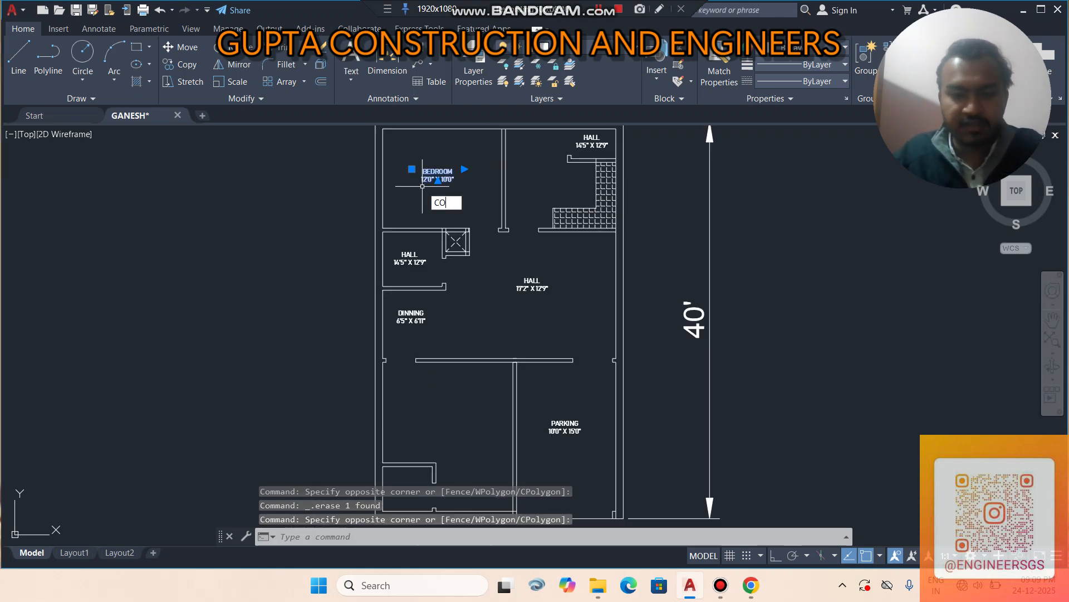
key(Return)
click(452, 185)
scroll(461, 315, down, 3)
scroll(471, 301, up, 5)
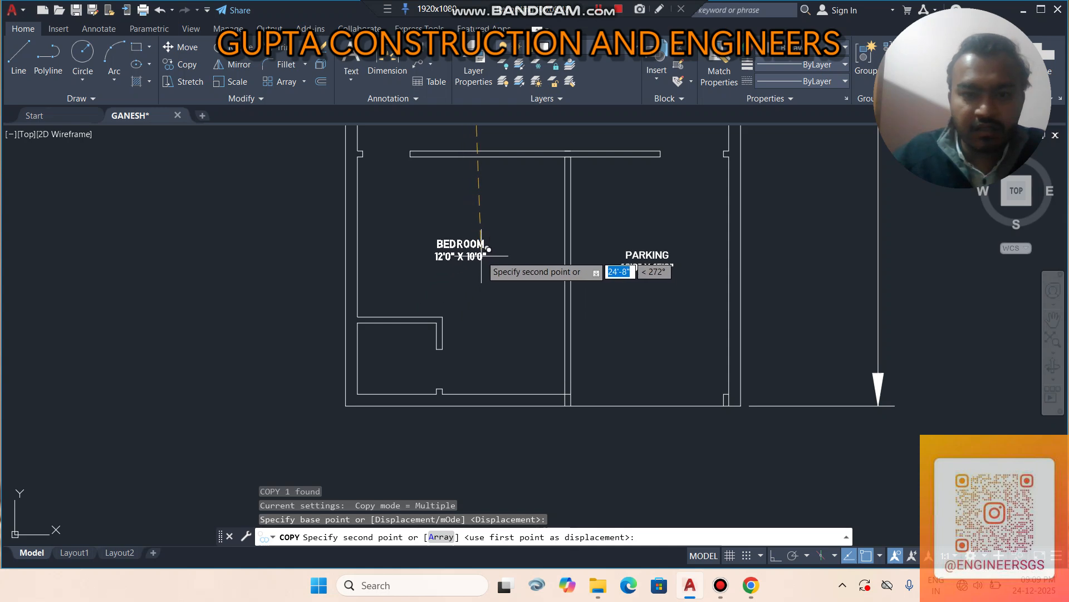
click(481, 256)
key(Escape)
Step: Measure the lower-left bedroom's width along its upper wall with a linear dimension, without placing it
scroll(457, 245, up, 6)
scroll(417, 236, down, 4)
text(DL)
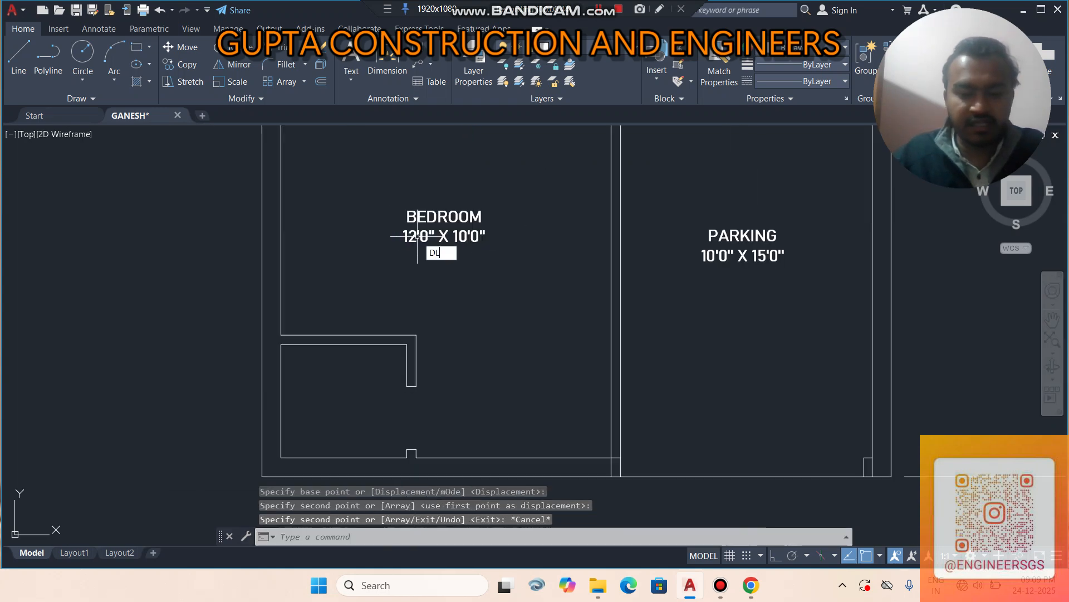
key(Return)
scroll(362, 209, up, 2)
click(227, 186)
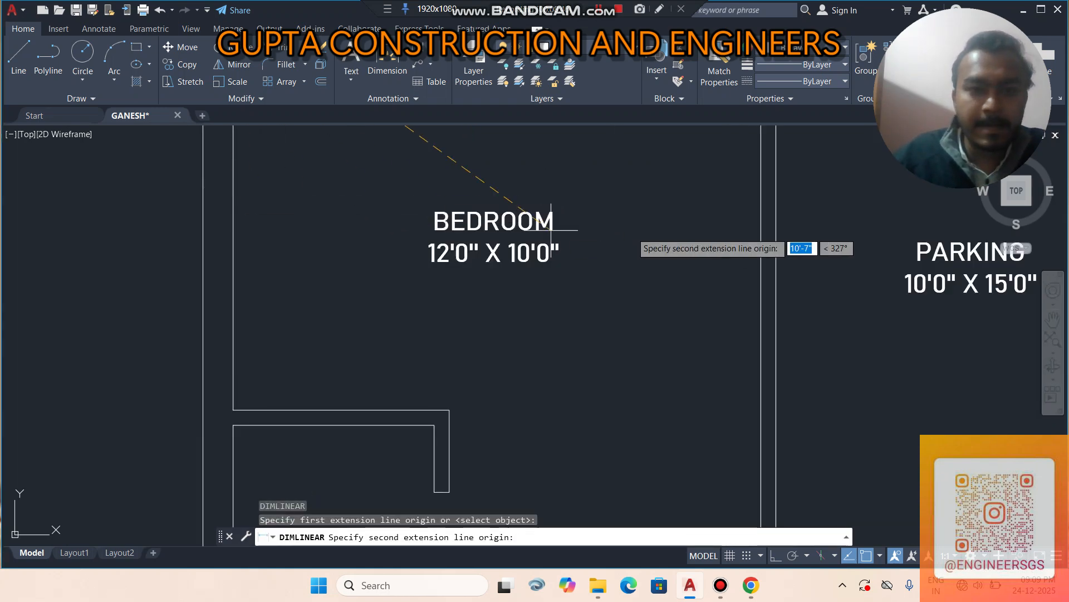
scroll(755, 203, down, 5)
scroll(749, 186, up, 3)
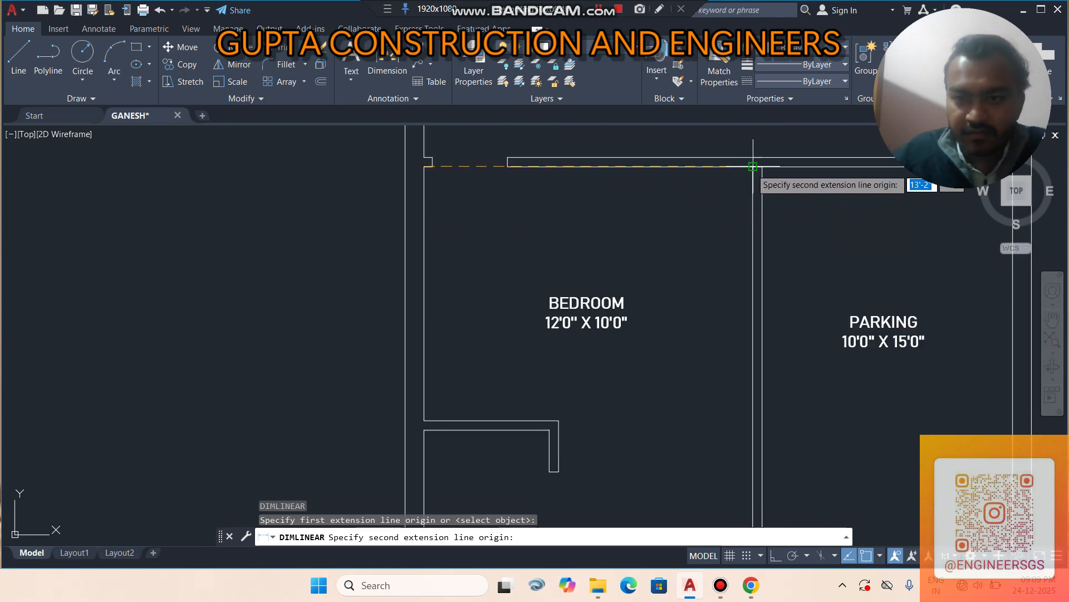
click(753, 166)
key(Escape)
Step: Measure from the small corner room's upper wall to the bedroom's upper wall with a linear dimension, without placing it
key(Return)
scroll(590, 370, down, 3)
scroll(590, 367, up, 2)
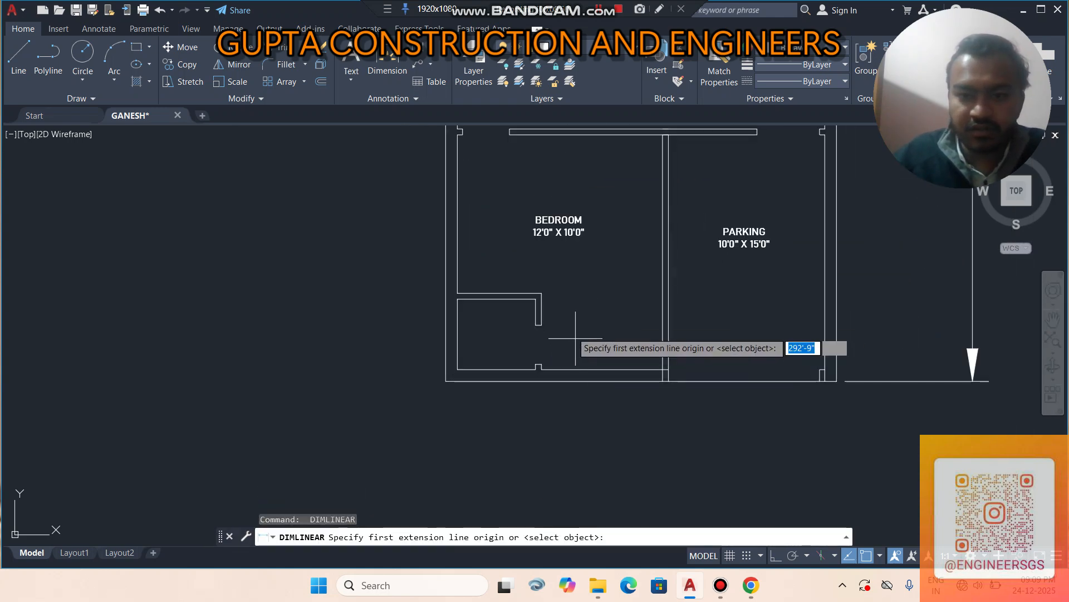
click(541, 292)
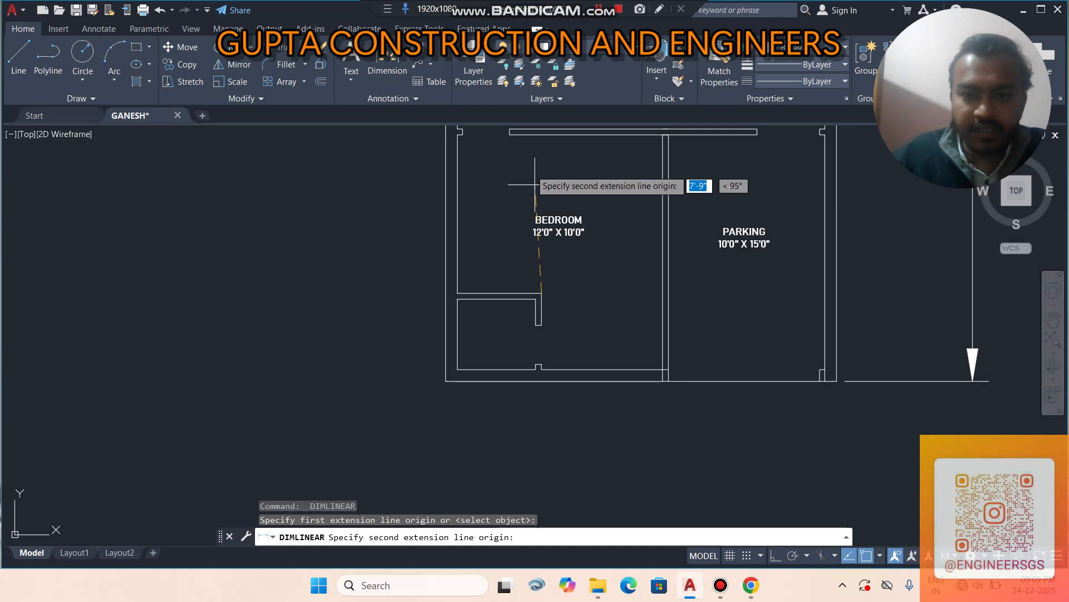
click(510, 134)
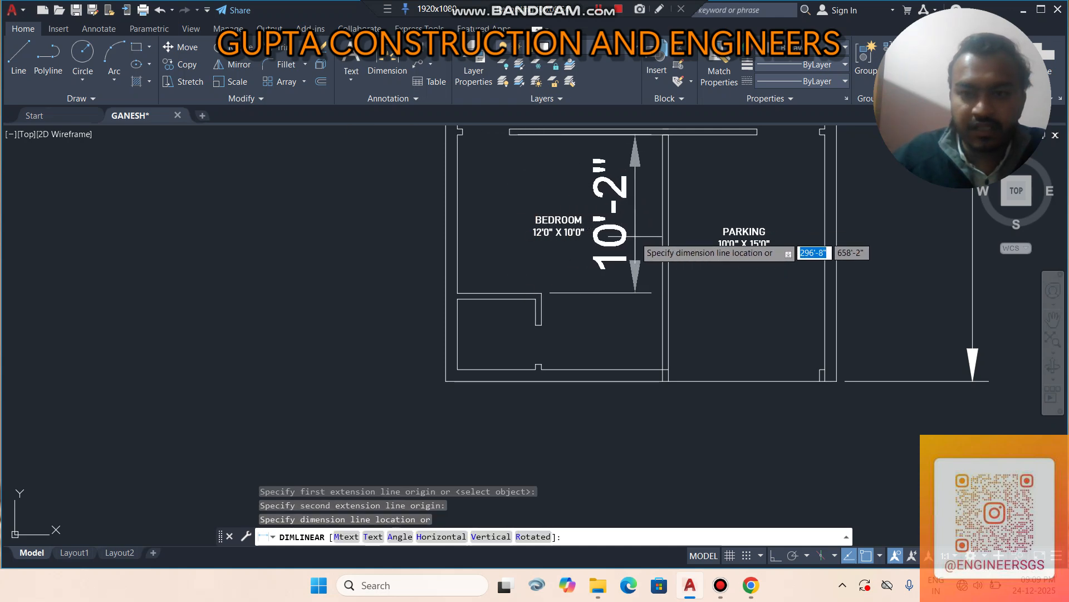
key(Escape)
Step: Measure the lower-left bedroom's full depth along the parking partition with a linear dimension, without placing it
key(Return)
click(668, 369)
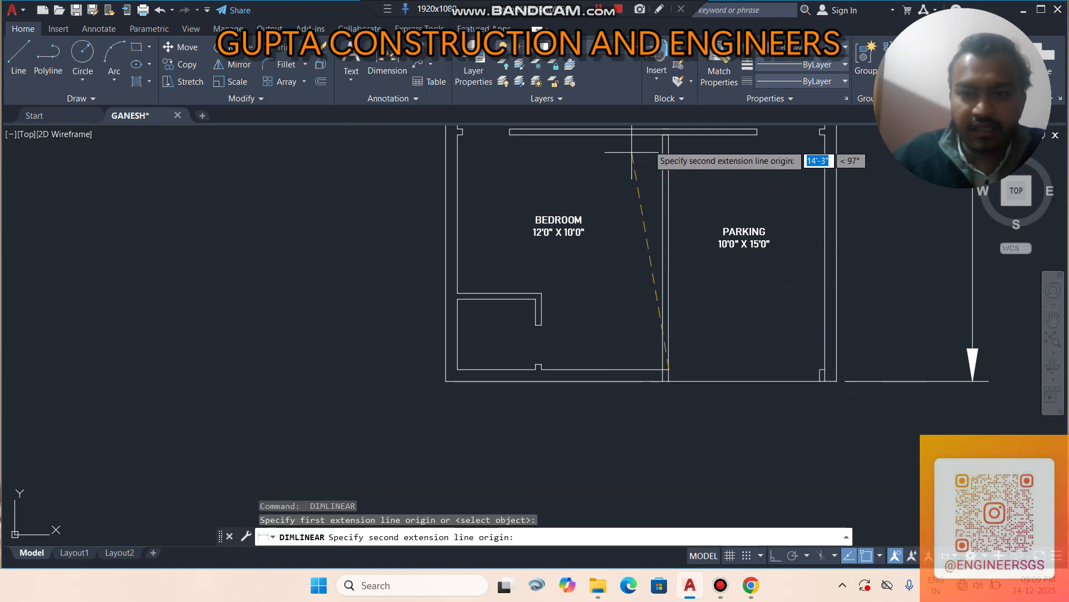
click(663, 134)
key(Escape)
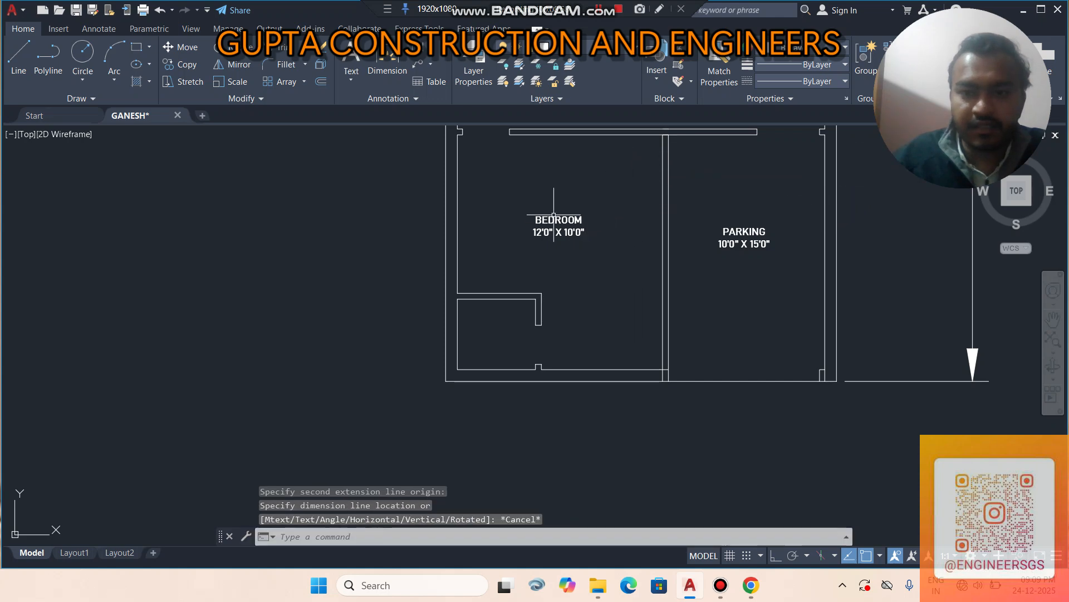
Step: Set the first dimension in the lower-left room's BEDROOM label to 13'2"
click(559, 232)
double_click(559, 233)
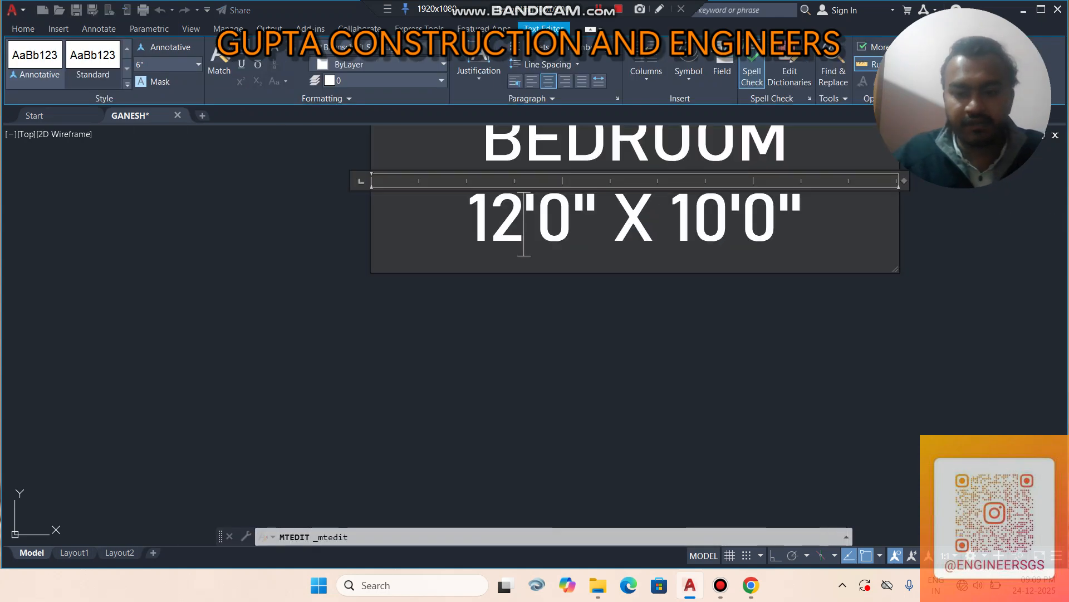
key(BackSpace)
text(3)
key(BackSpace)
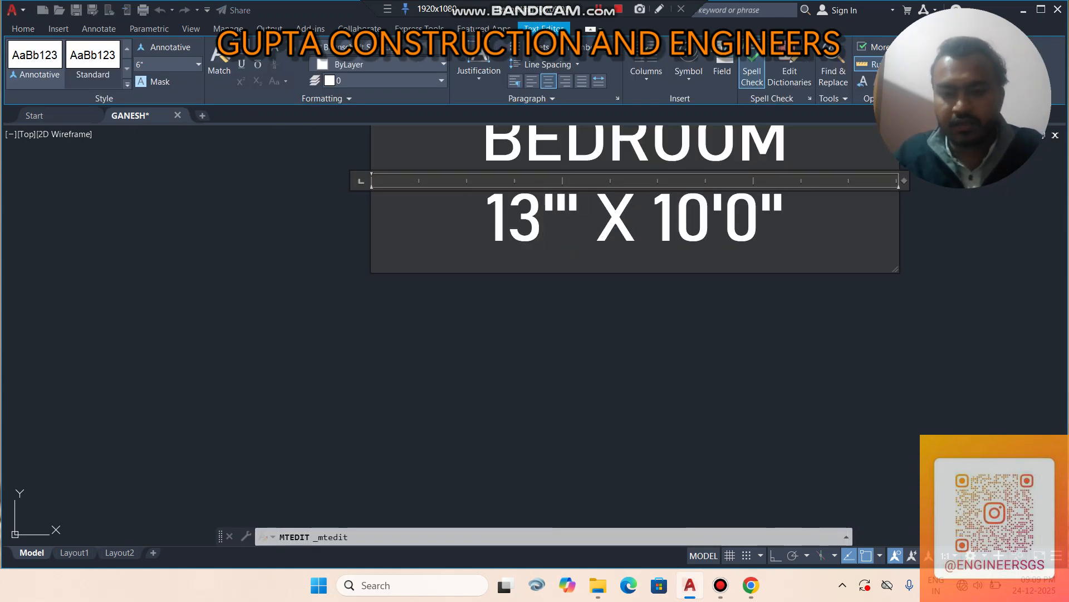
text(2)
Step: Set the second dimension in the lower-left room's BEDROOM label to 15'3"
key(BackSpace)
text(5)
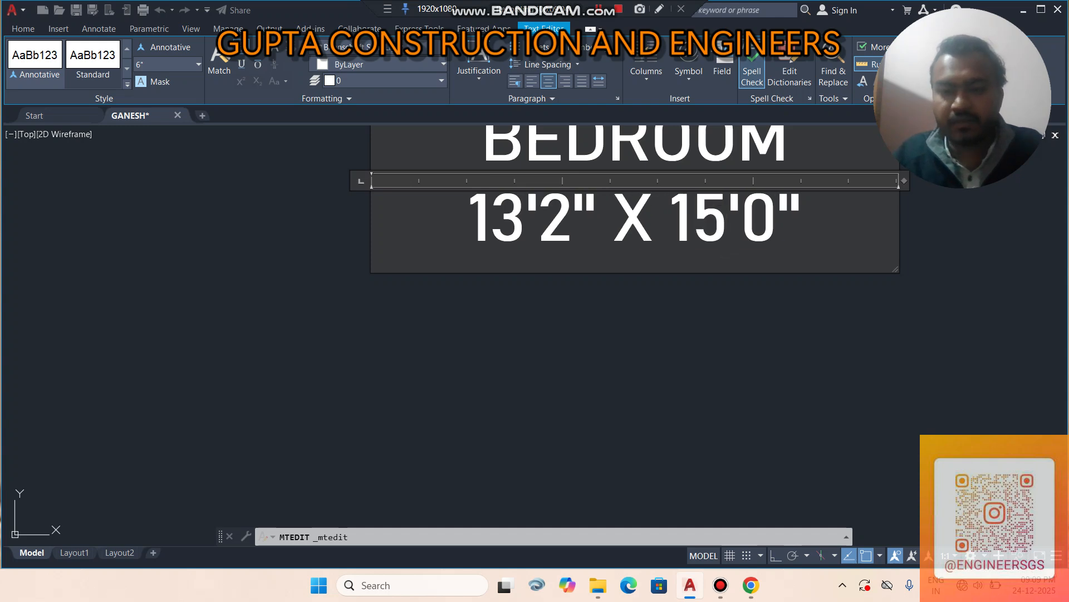
scroll(679, 275, down, 5)
scroll(628, 269, up, 5)
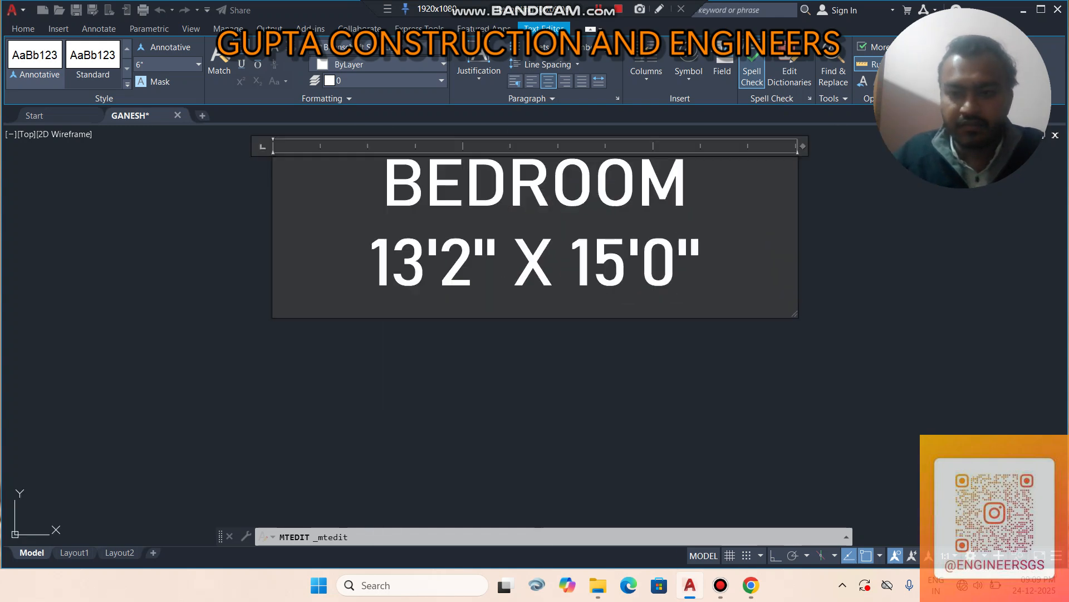
key(BackSpace)
text(2)
scroll(676, 270, down, 3)
scroll(676, 270, up, 5)
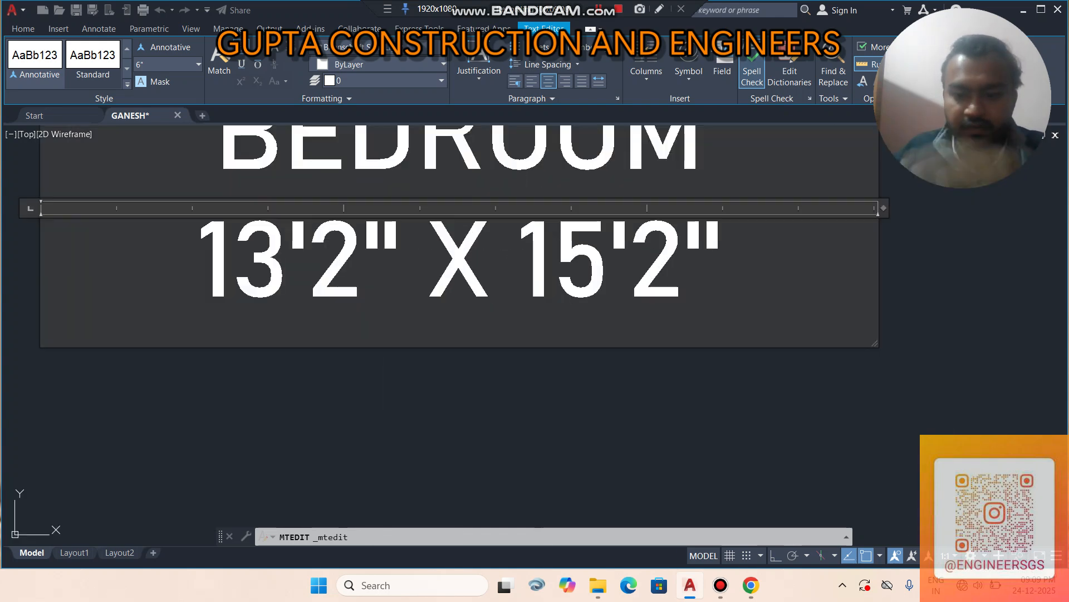
key(BackSpace)
text(3)
scroll(656, 271, down, 5)
scroll(707, 377, up, 3)
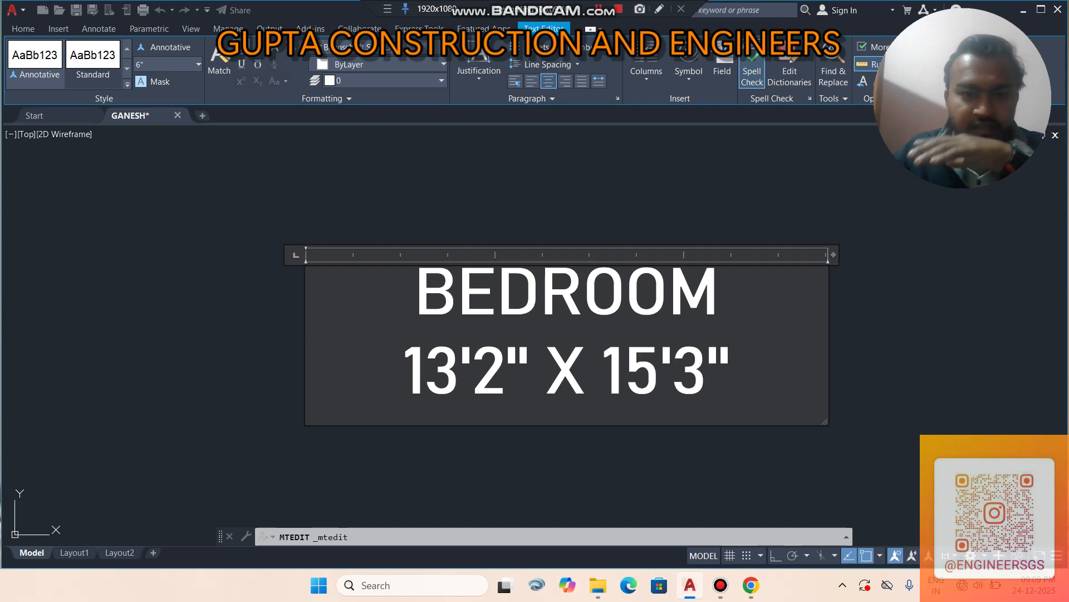
Step: Change the lower-left room's label name to M.BEDROOM, close the text editing and save the drawing
text(M.)
click(413, 239)
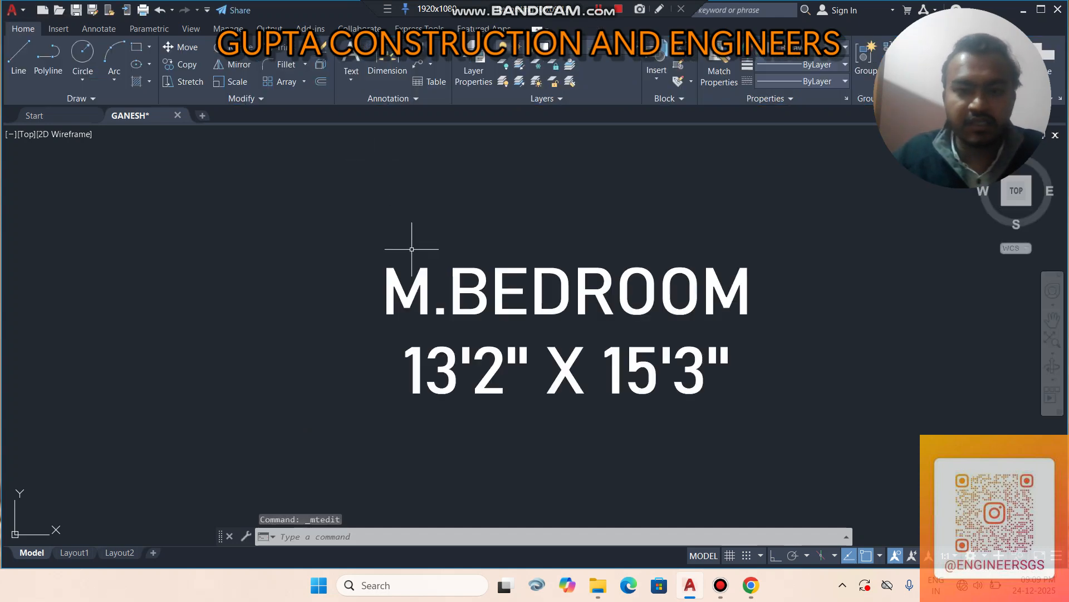
scroll(430, 288, down, 5)
scroll(459, 265, down, 3)
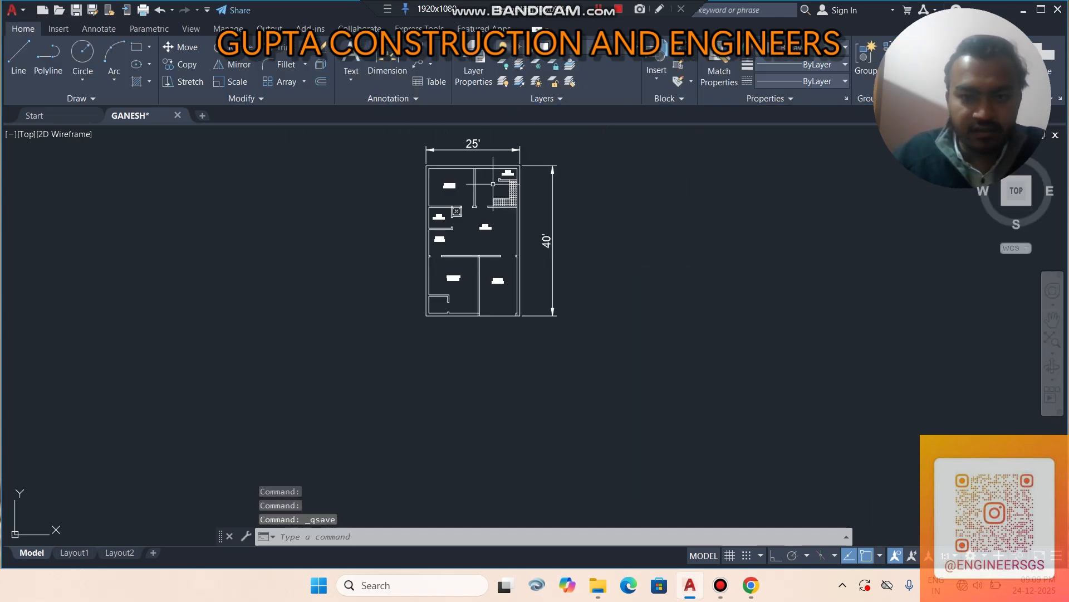
Step: Change the label name from HALL to TOILET in the small room beside the crossed shaft
scroll(334, 312, up, 8)
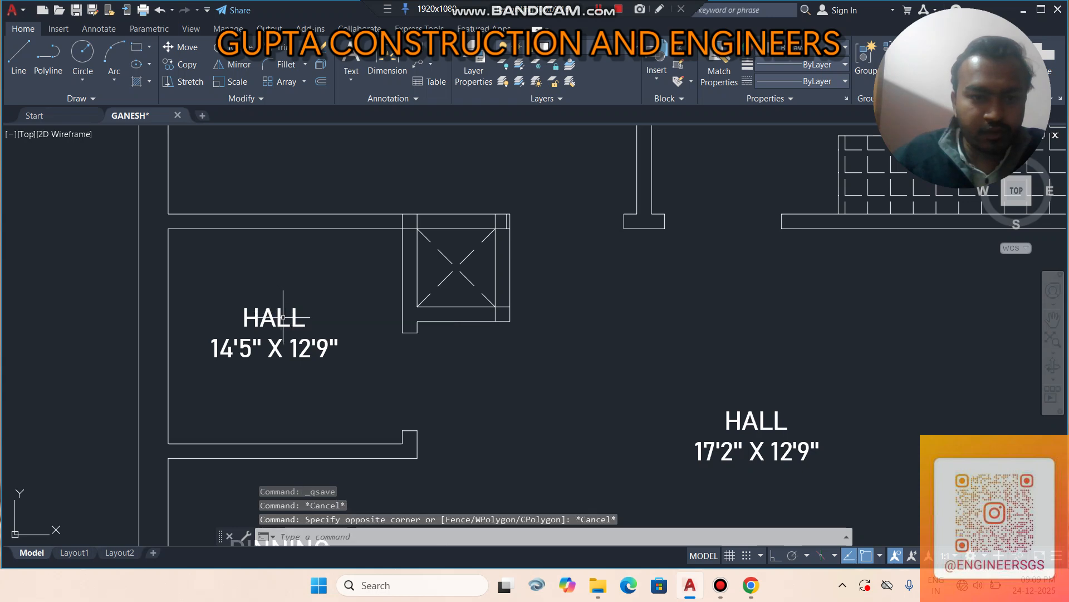
double_click(306, 322)
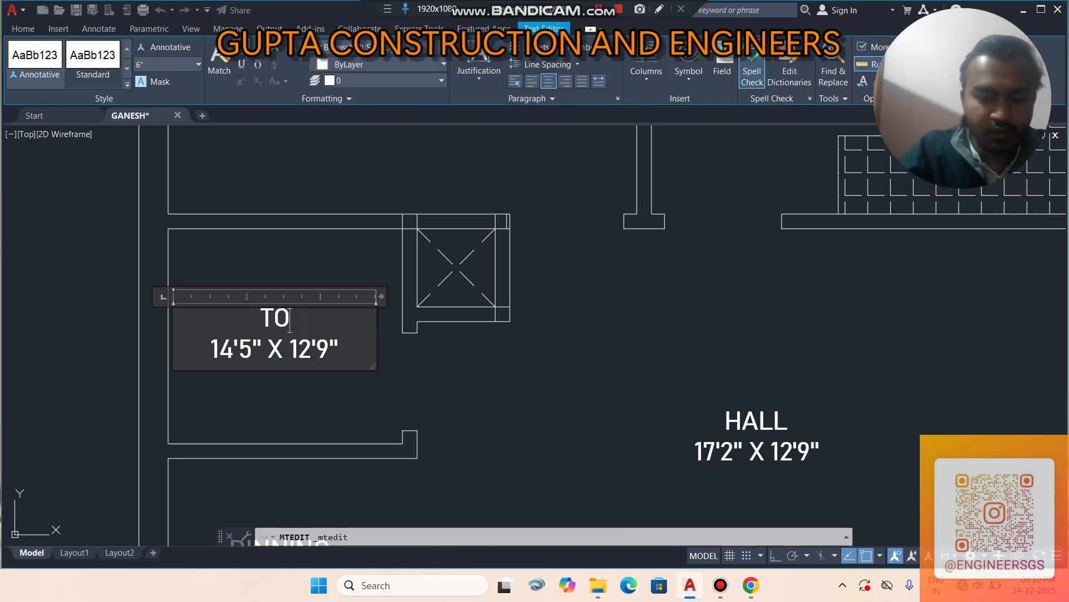
click(302, 229)
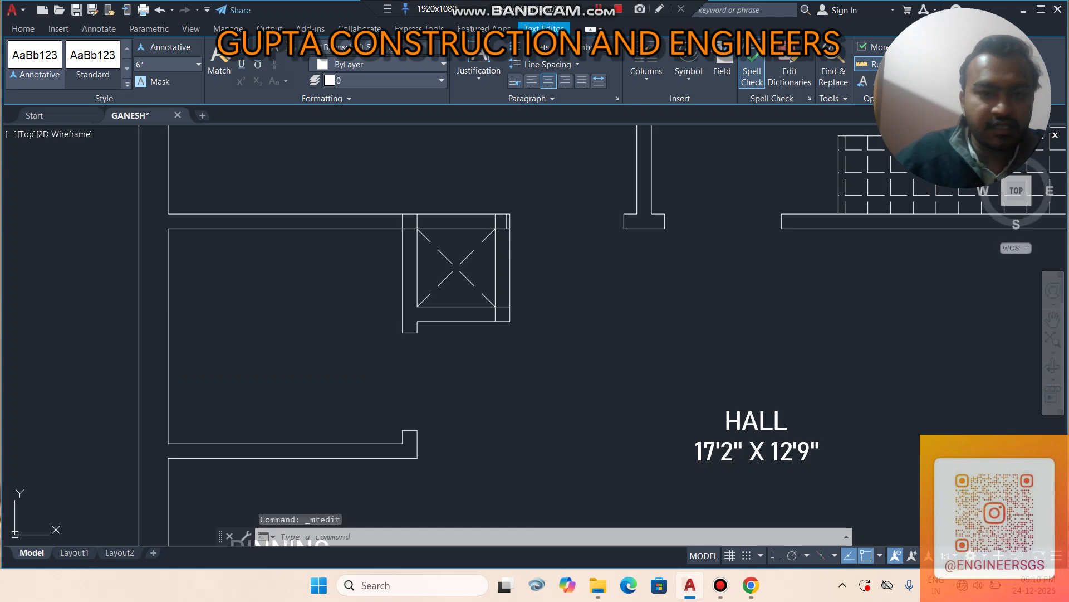
Step: Measure the width and depth of the toilet beside the crossed shaft with temporary linear dimensions
key(Return)
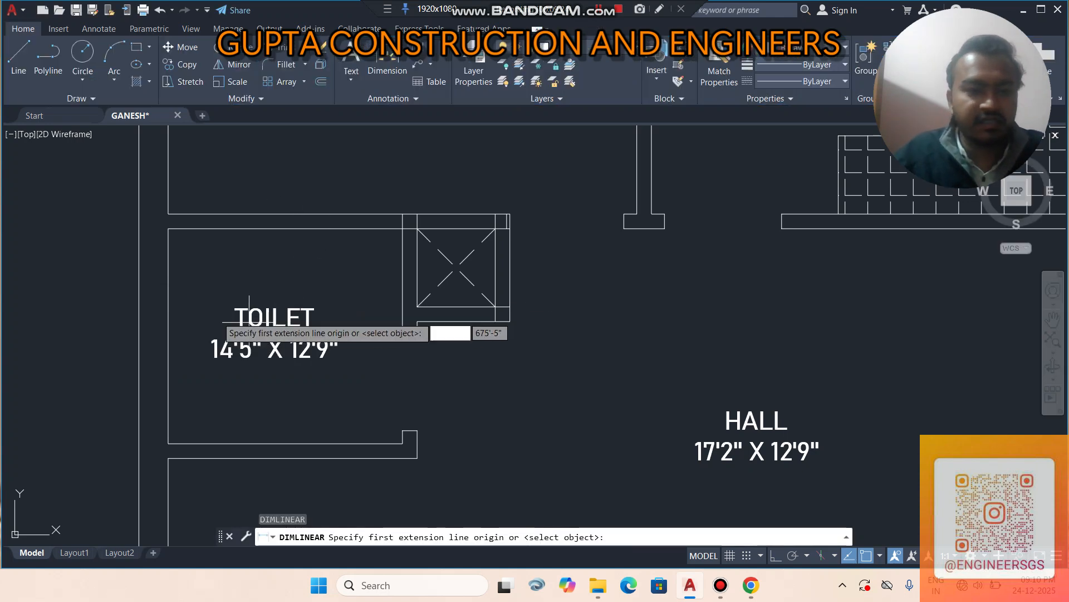
click(169, 229)
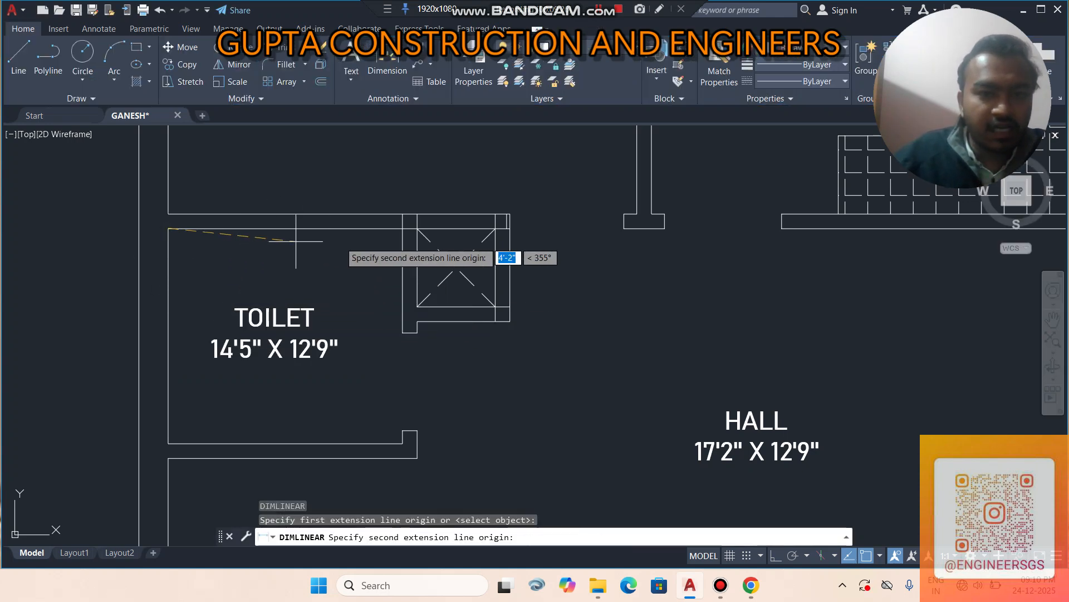
click(402, 229)
key(Escape)
key(space)
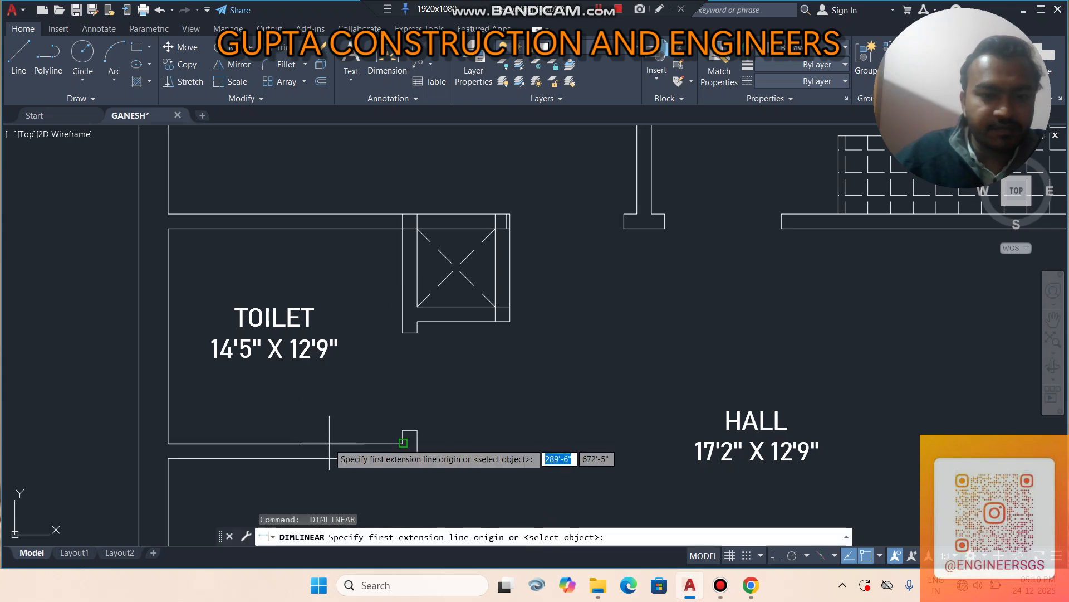
click(402, 444)
click(510, 229)
scroll(341, 255, down, 5)
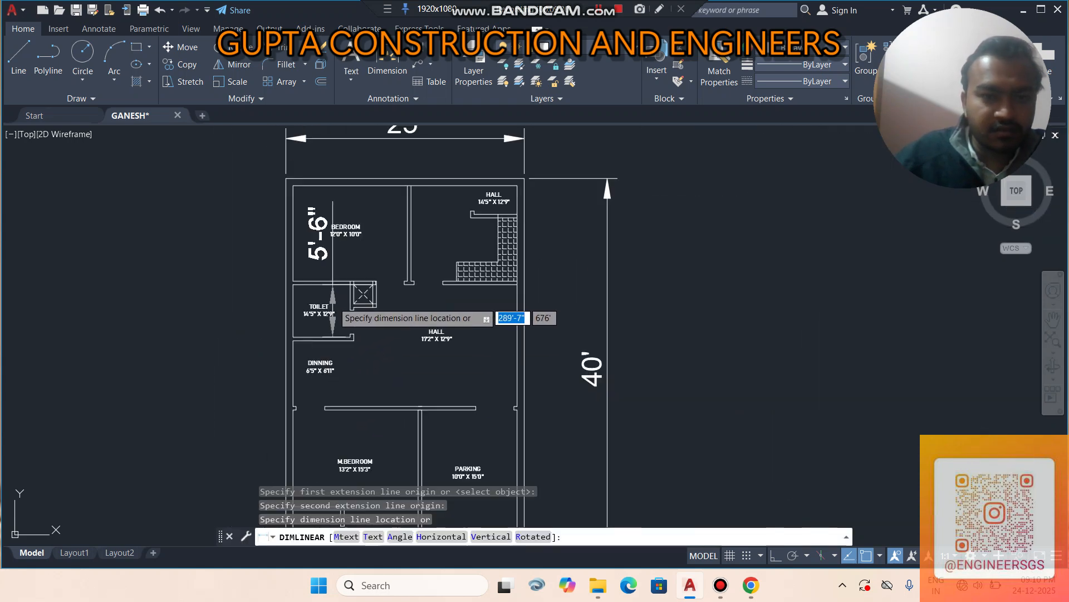
key(Escape)
Step: Set the first dimension in the TOILET label beside the crossed shaft to 6'0"
scroll(295, 309, up, 5)
click(345, 340)
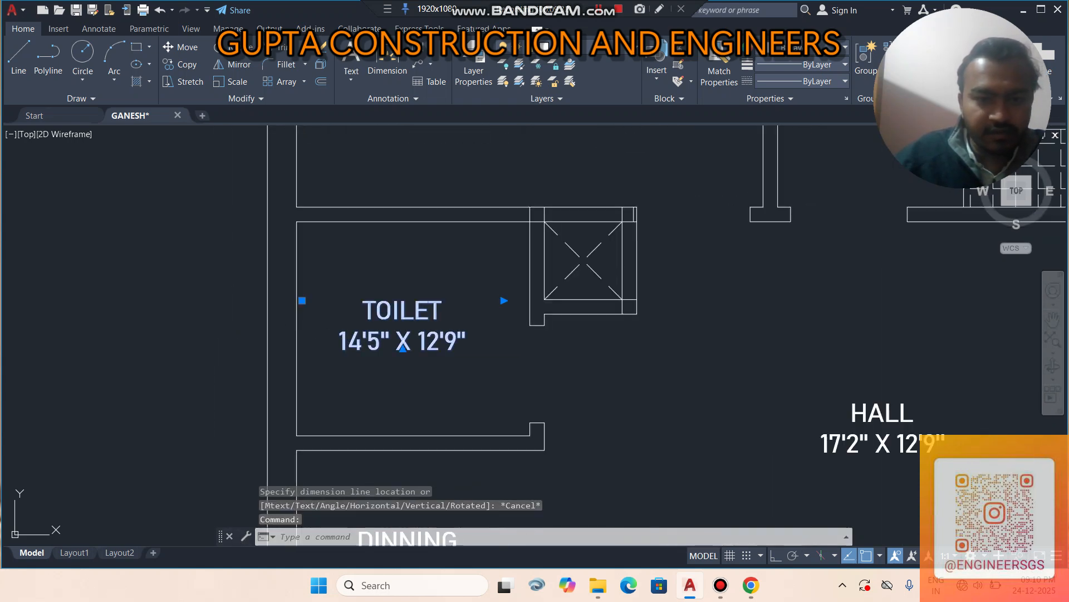
double_click(345, 340)
key(BackSpace)
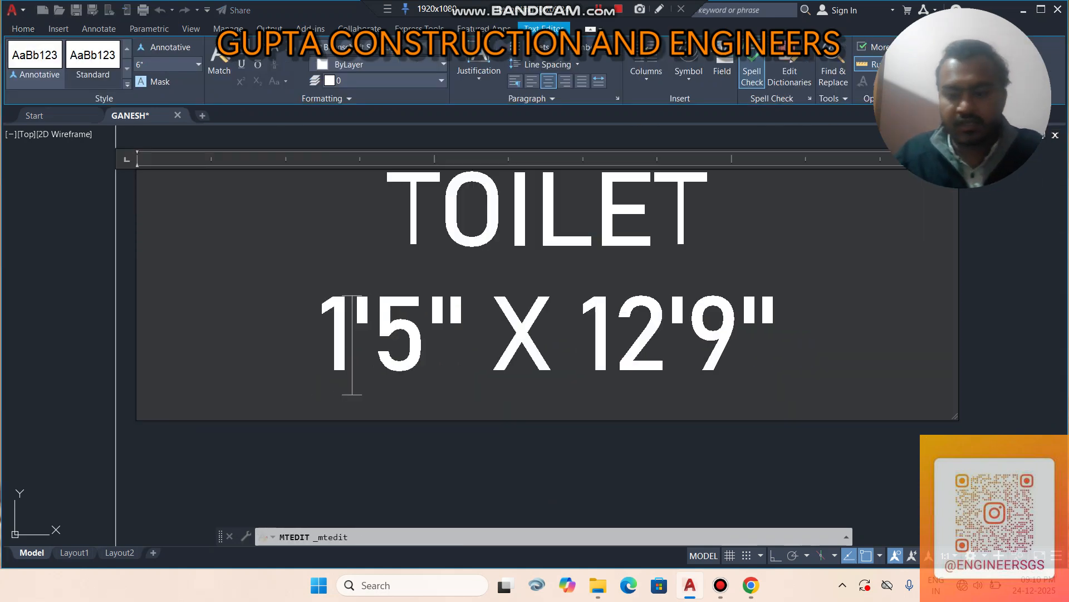
key(BackSpace)
text(6)
key(BackSpace)
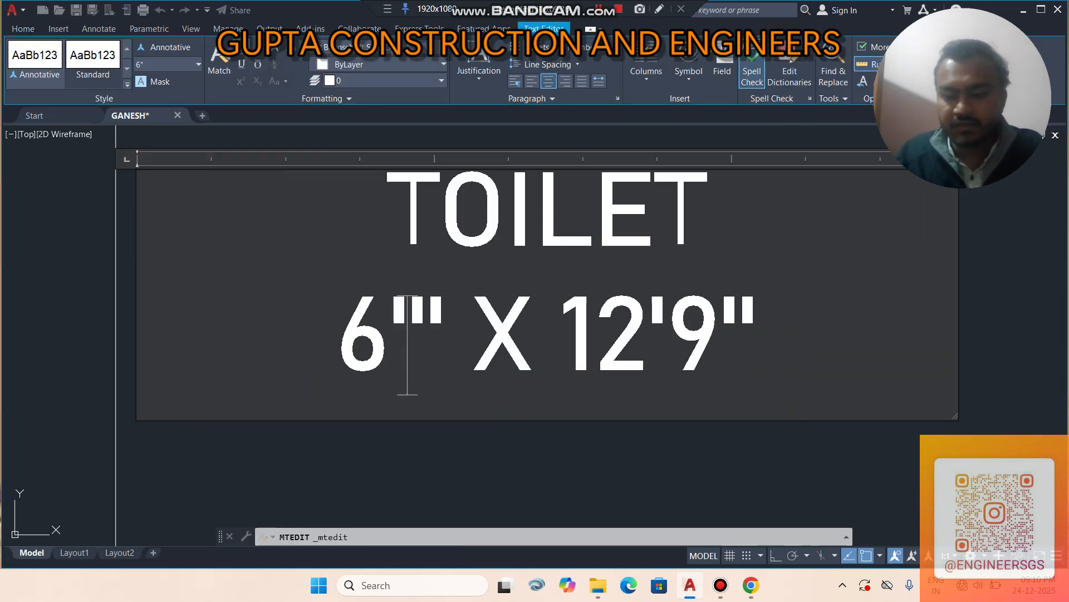
text(0)
Step: Set the second dimension in the same TOILET label to 5'6" and close the text editing
click(661, 345)
key(BackSpace)
key(BackSpace)
text(5)
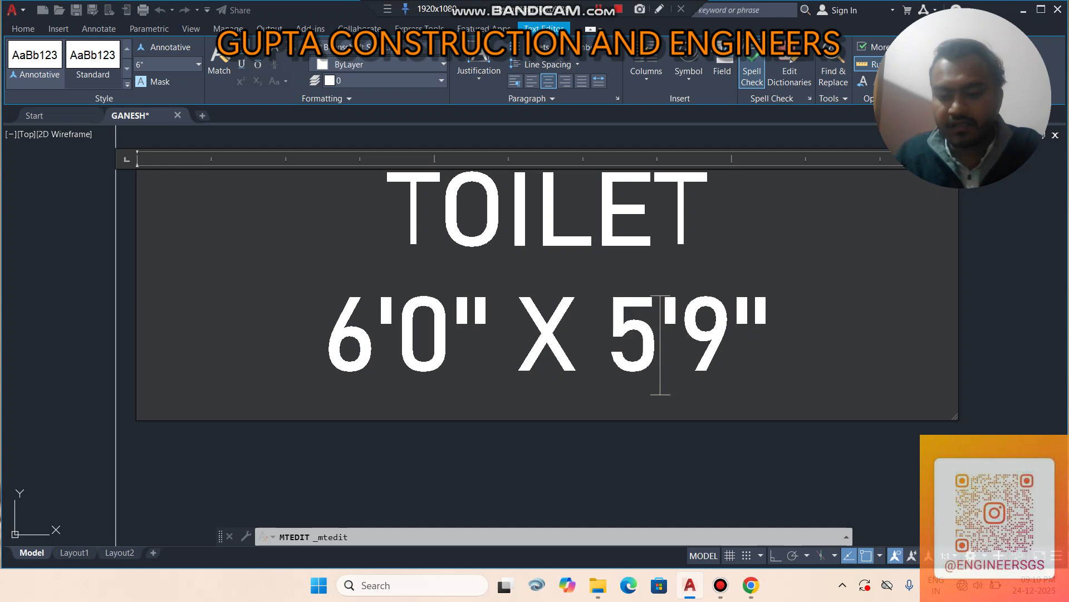
key(BackSpace)
text(6)
scroll(548, 304, down, 10)
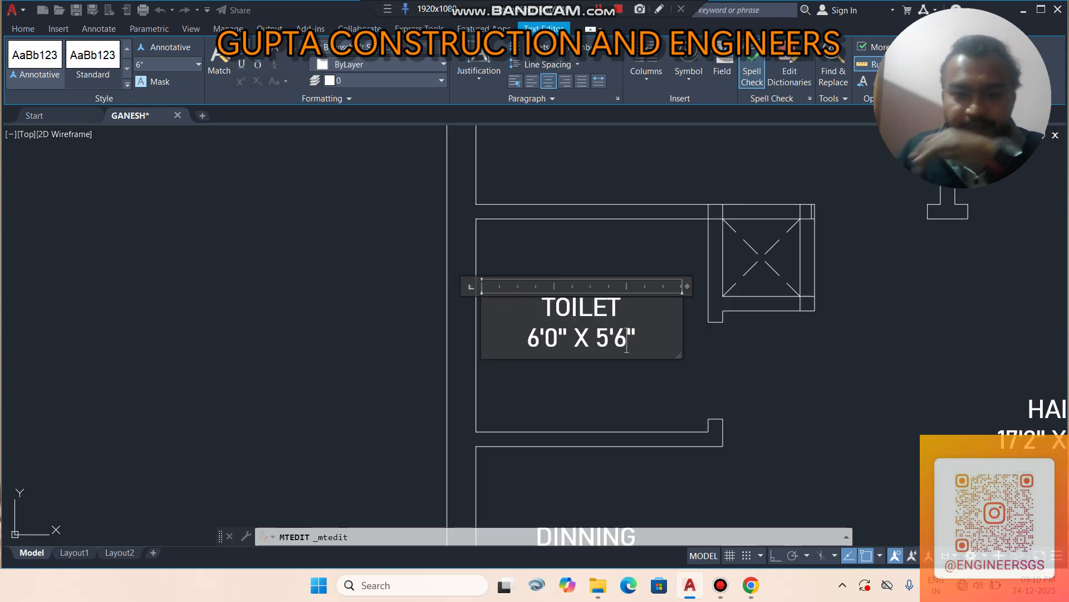
click(547, 305)
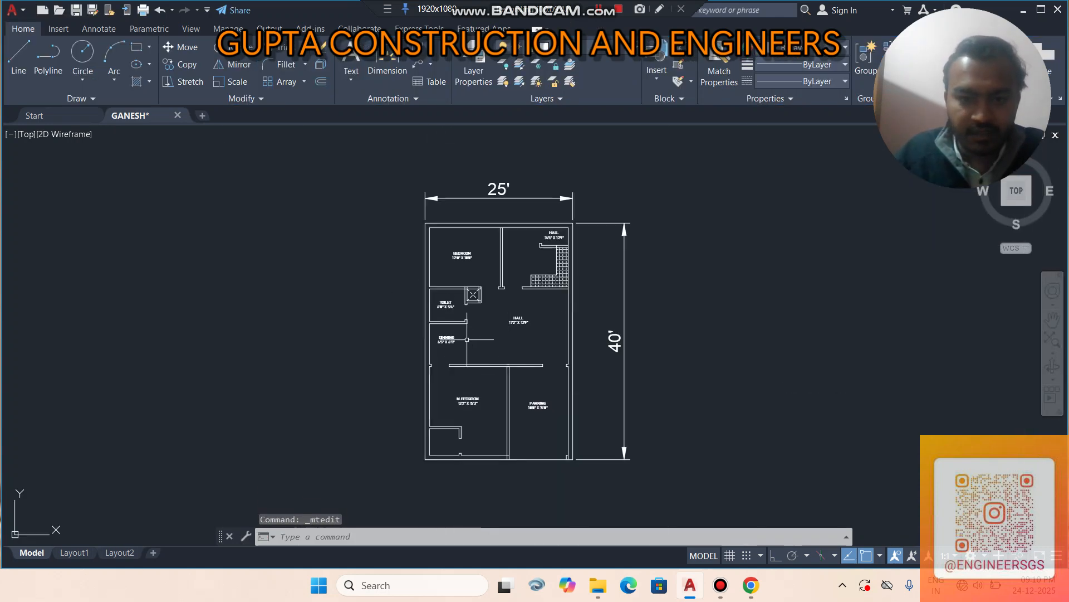
scroll(466, 334, up, 4)
click(392, 275)
text(CO)
key(Return)
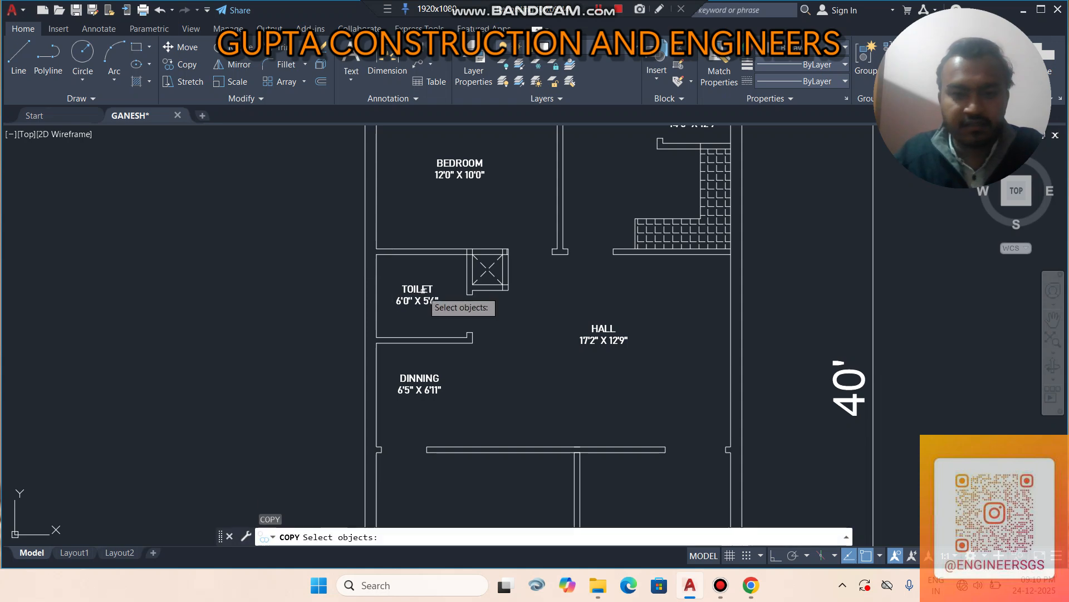
click(426, 291)
key(Escape)
key(Escape)
Step: Copy the TOILET label into the small corner room inside M.BEDROOM and save the drawing
click(426, 290)
click(416, 308)
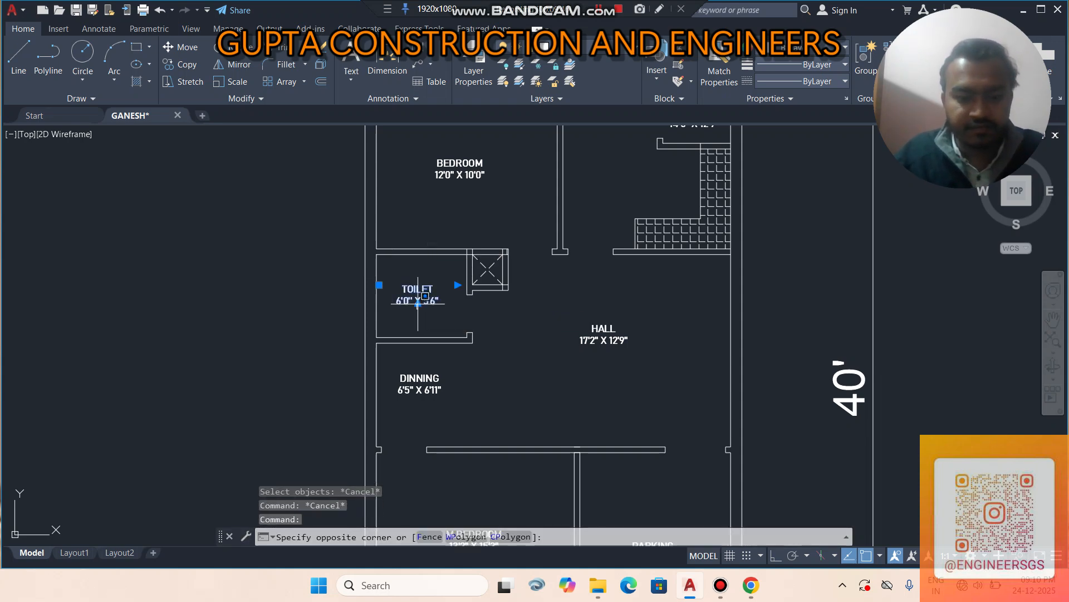
text(CO)
key(Return)
click(412, 305)
scroll(428, 250, down, 2)
scroll(431, 246, down, 3)
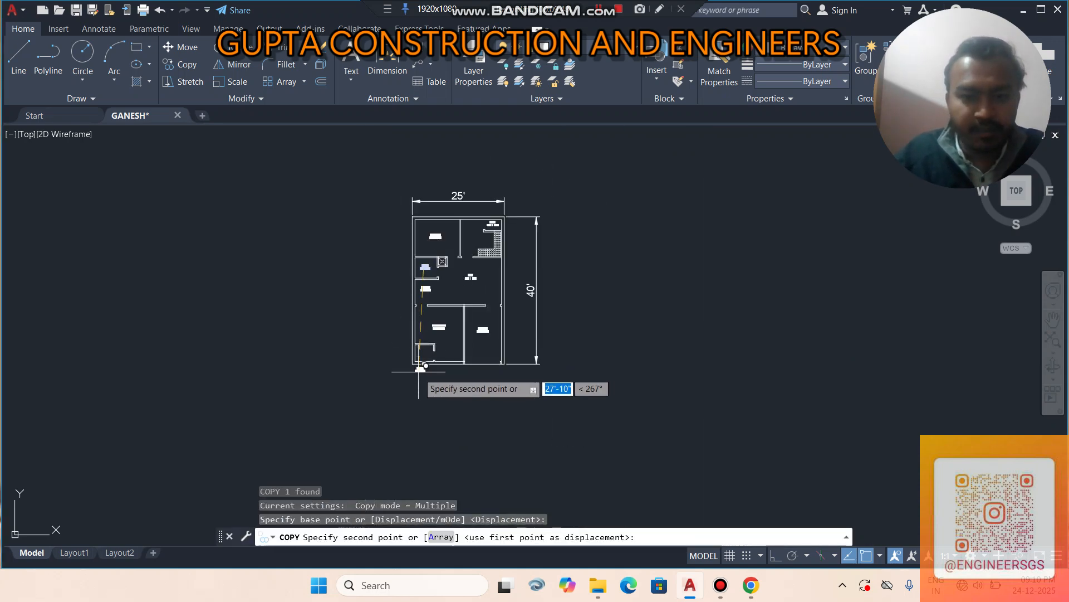
scroll(424, 334, up, 8)
click(414, 312)
scroll(414, 312, down, 4)
key(Escape)
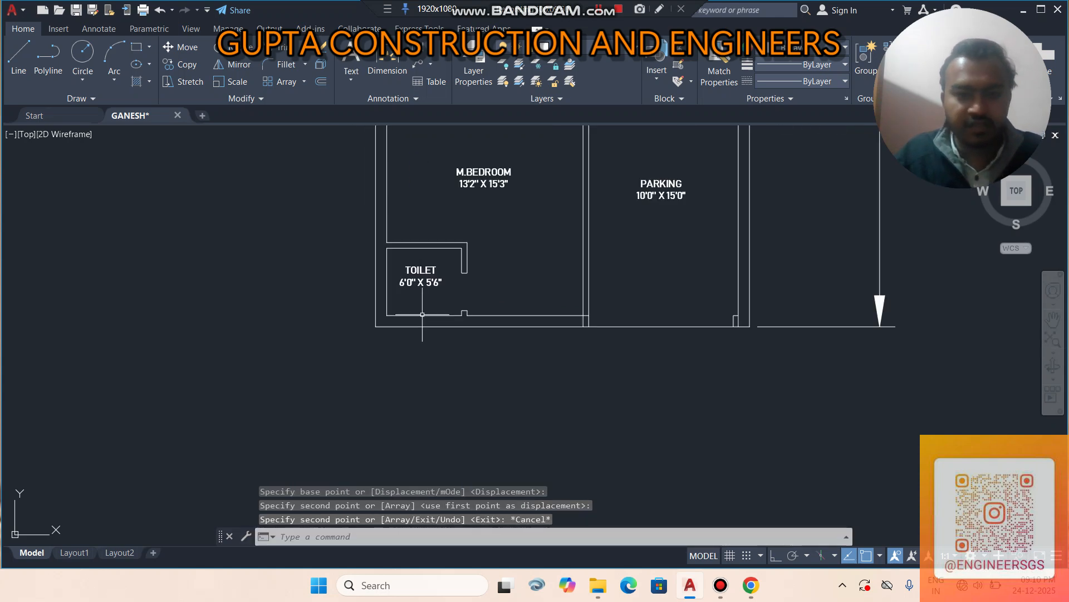
key(ctrl+s)
Step: Open the HALL label above the hatched L-shaped counter in the plan's upper-right room for text editing
scroll(423, 312, down, 5)
scroll(445, 261, up, 2)
scroll(407, 250, up, 3)
scroll(461, 281, down, 5)
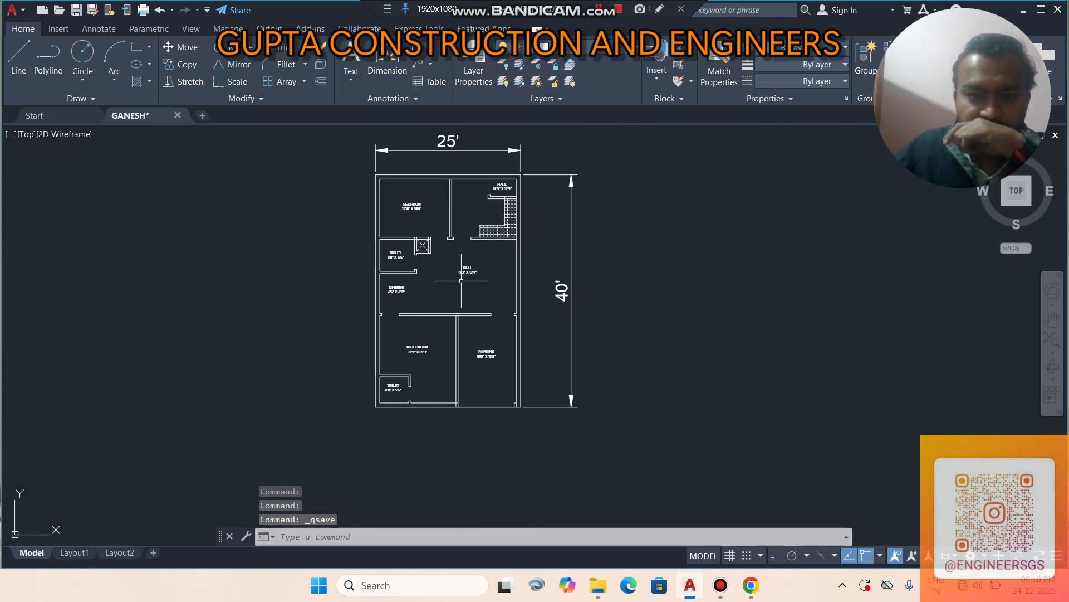
scroll(474, 217, up, 2)
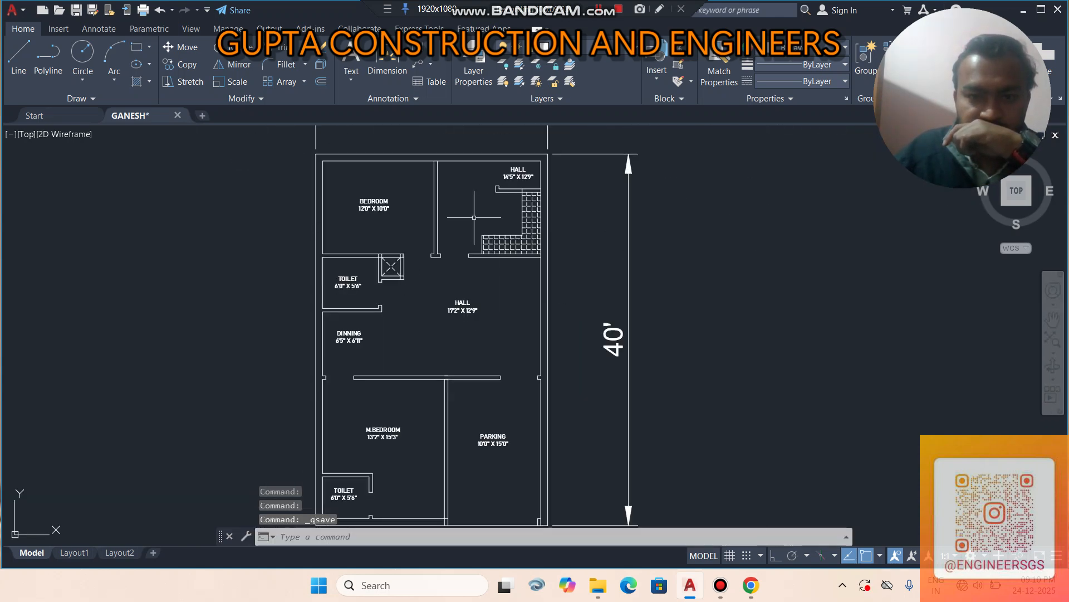
scroll(510, 186, up, 10)
double_click(518, 176)
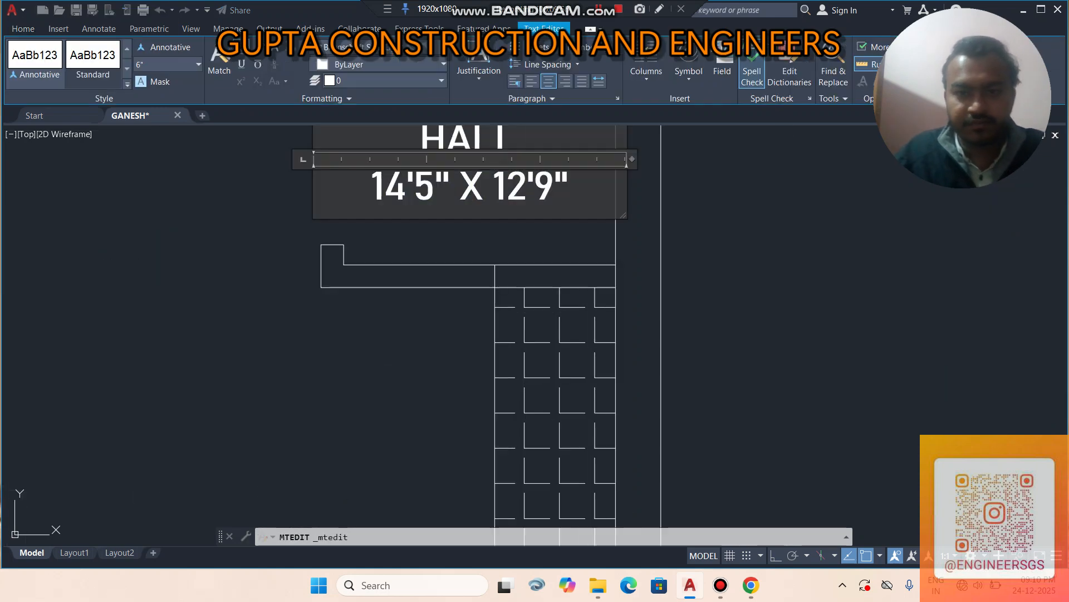
scroll(483, 140, down, 4)
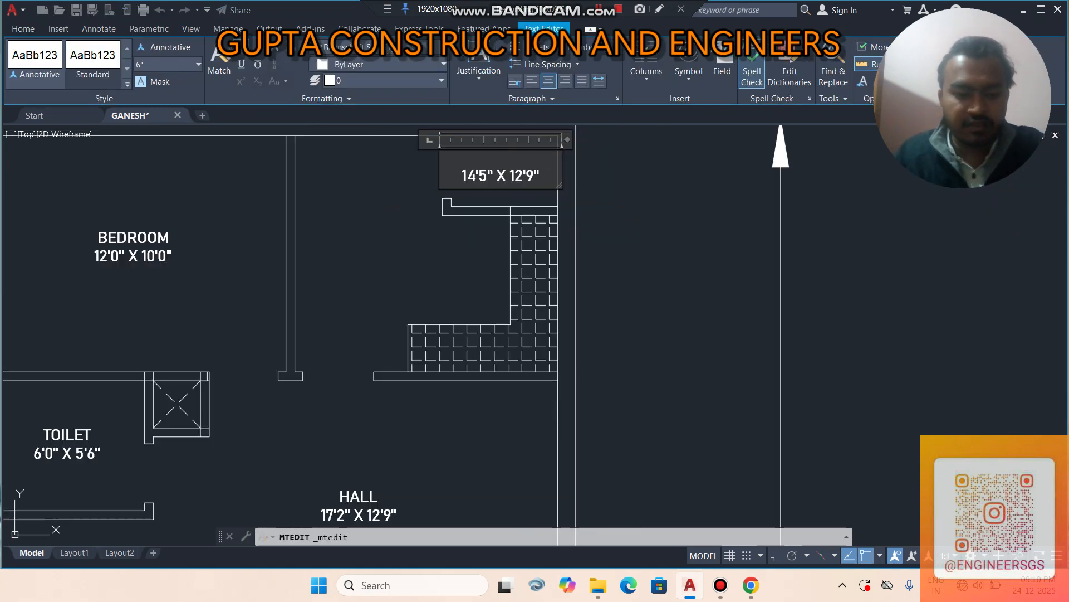